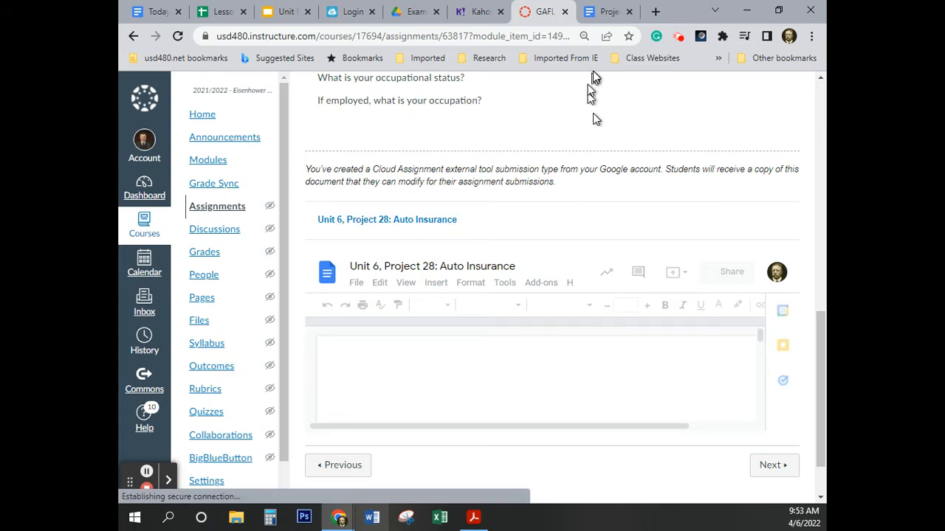
Step: Review the GAFL Unit 6 Project 28 assignment page from its closing questions back up to the opening instructions
left_click(609, 14)
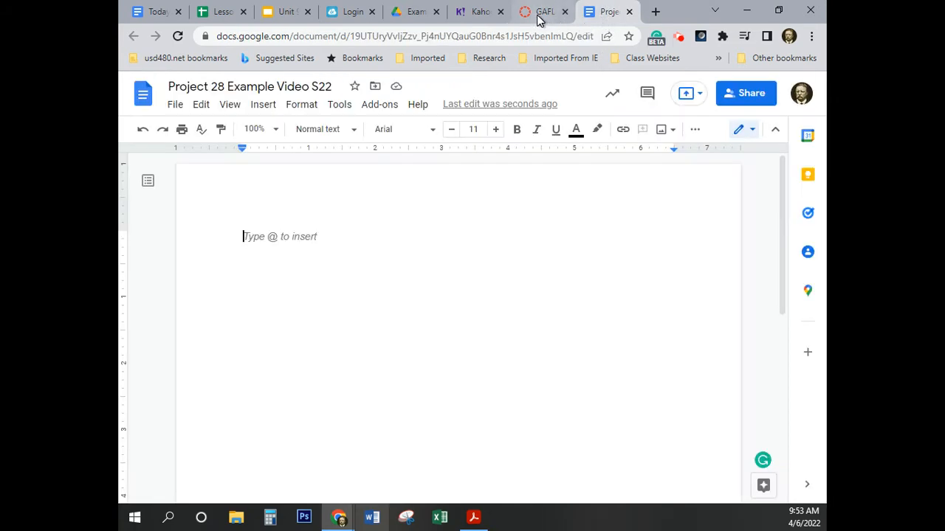
left_click(537, 13)
scroll(534, 322, "up", 5)
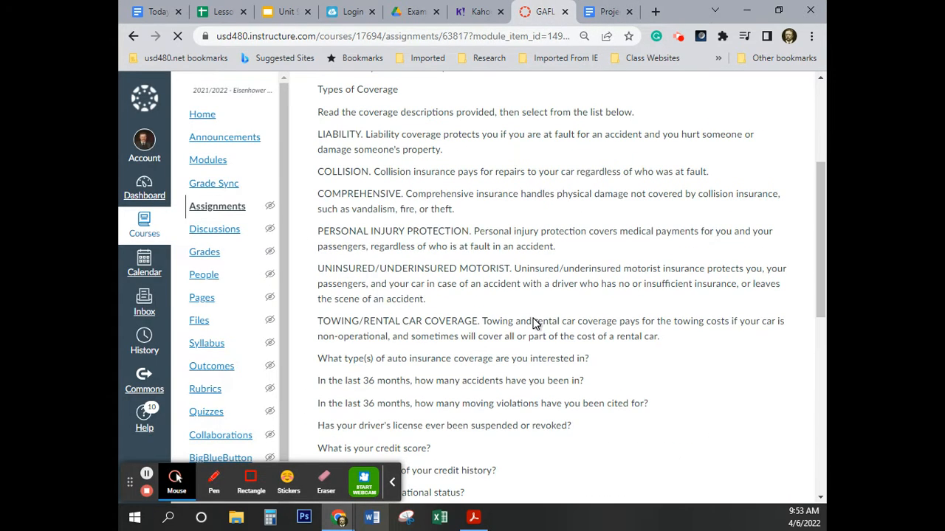
scroll(534, 322, "up", 5)
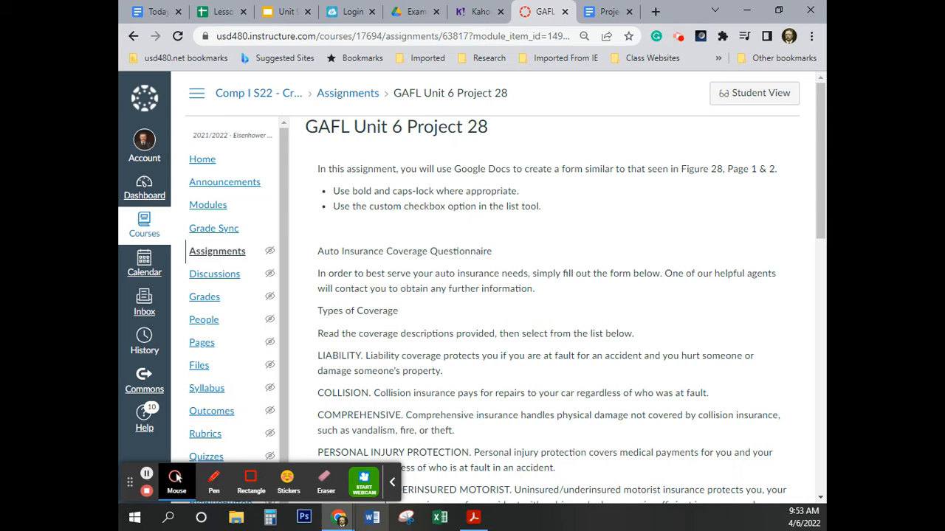
Step: Switch to Adobe Acrobat Reader and examine the Figure 28 sample pages, from the Auto Insurance Coverage Questionnaire through Contact Information
key("alt+Tab")
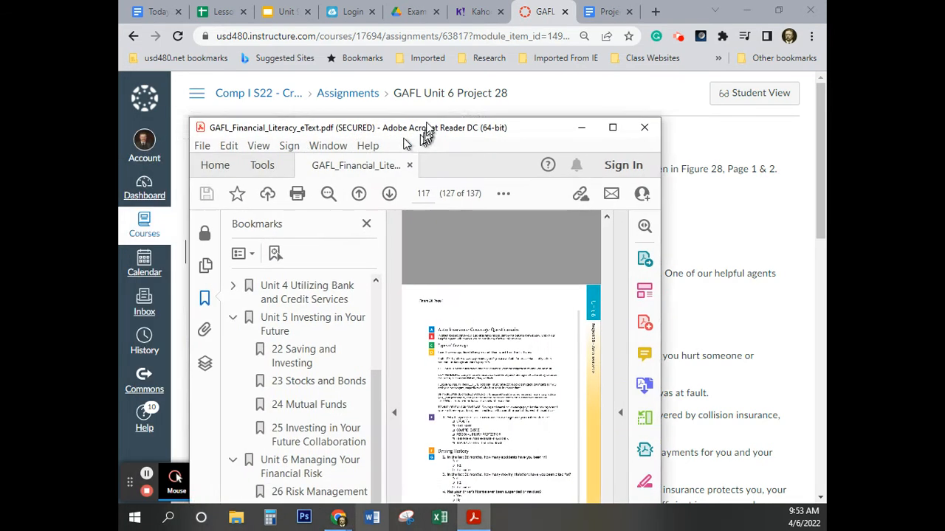
left_click(616, 96)
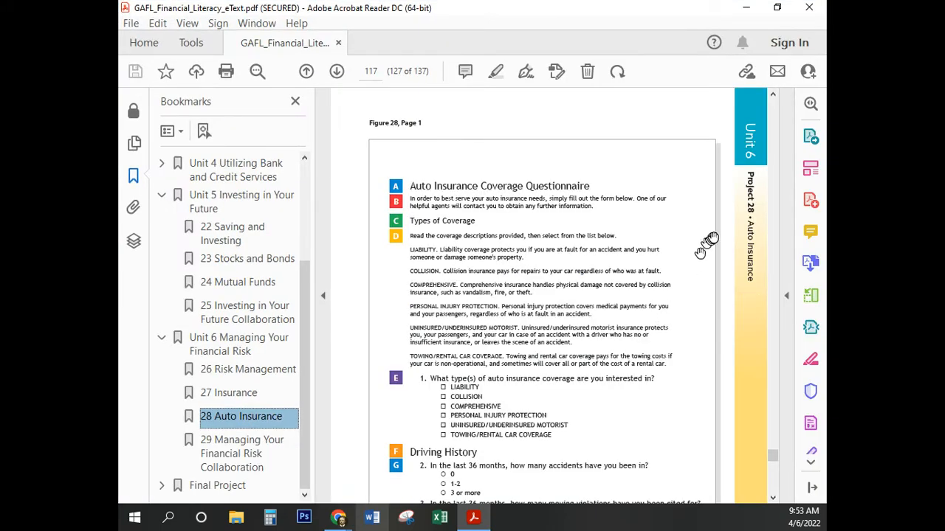
scroll(553, 265, "down", 2)
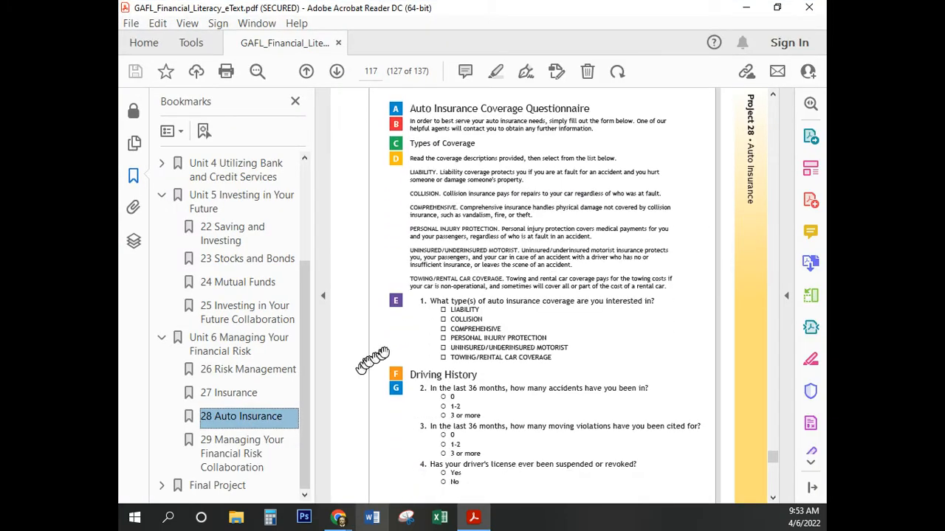
scroll(462, 343, "down", 1)
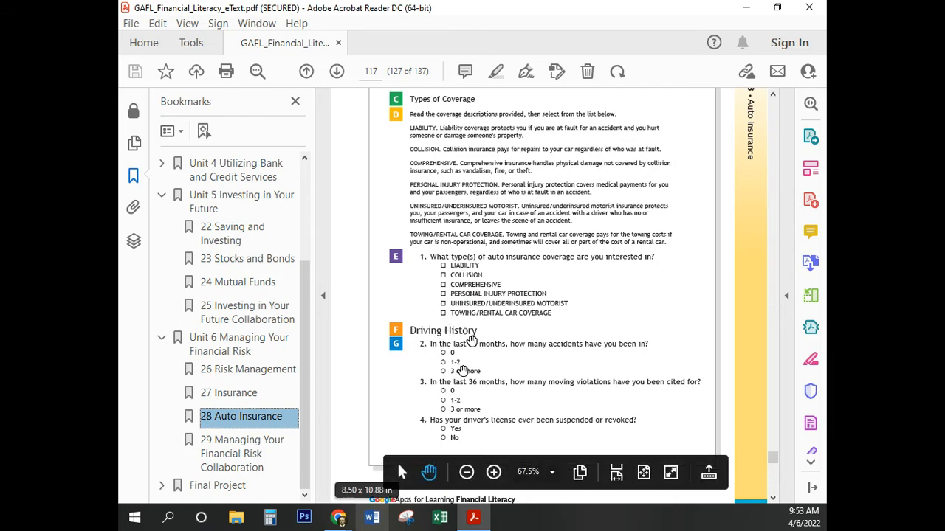
scroll(439, 361, "down", 3)
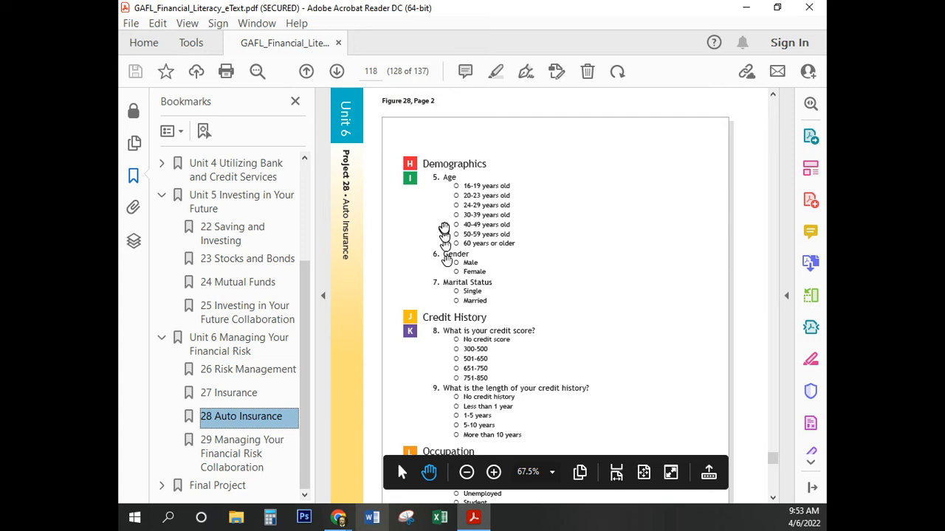
scroll(480, 414, "down", 1)
scroll(476, 421, "down", 2)
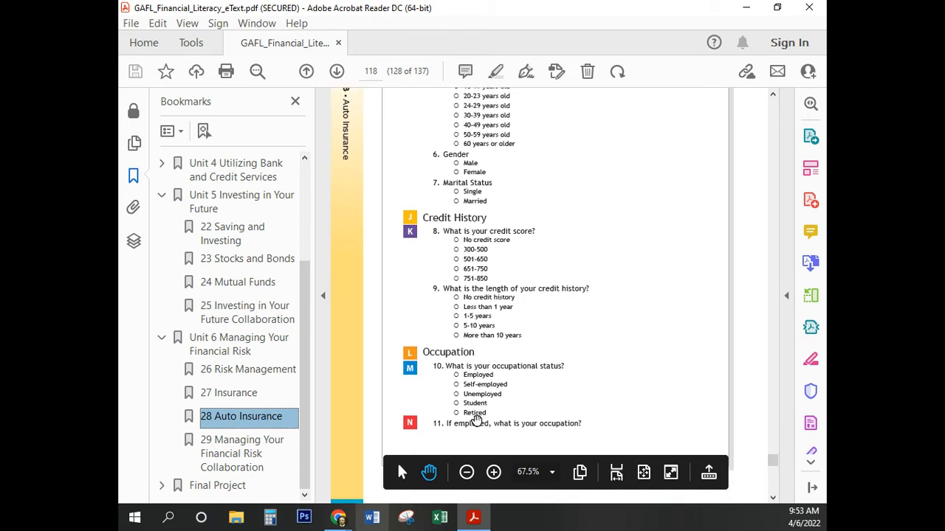
scroll(479, 417, "down", 2)
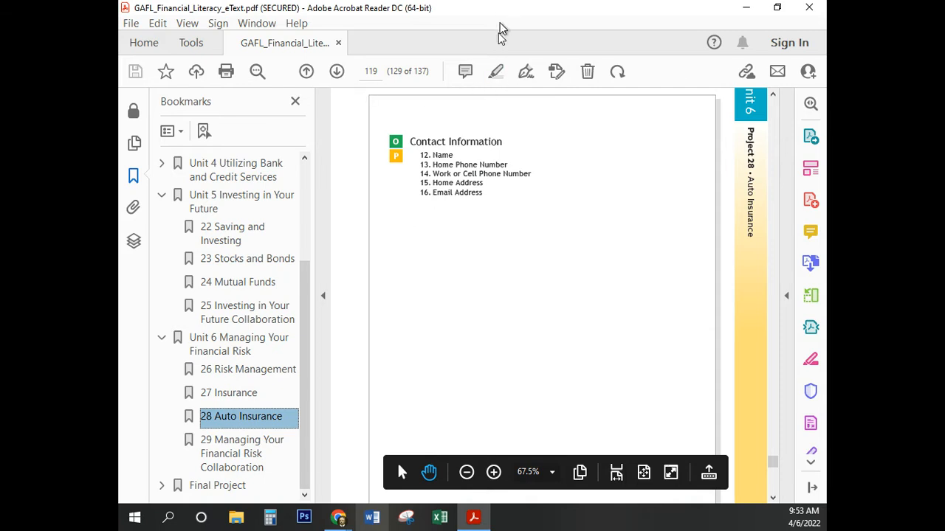
scroll(501, 209, "up", 3)
scroll(503, 210, "up", 1)
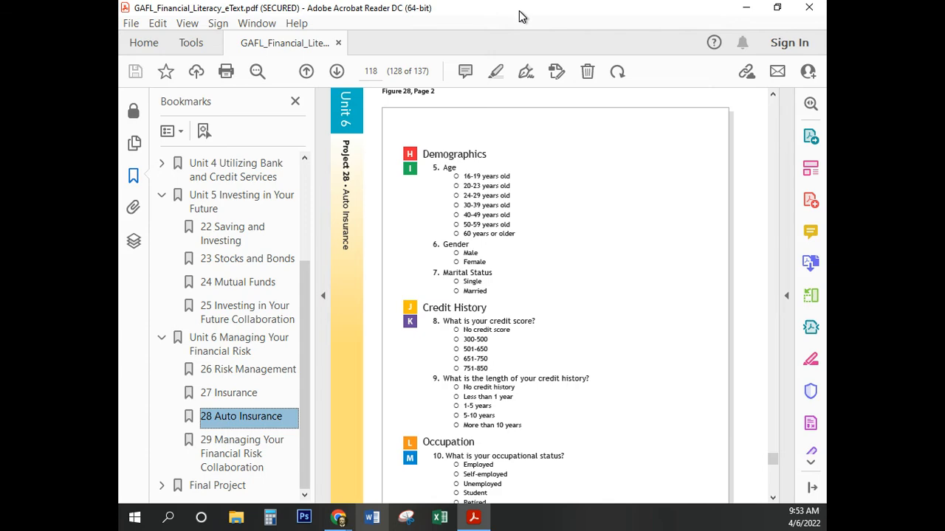
left_click_drag(520, 16, 295, 141)
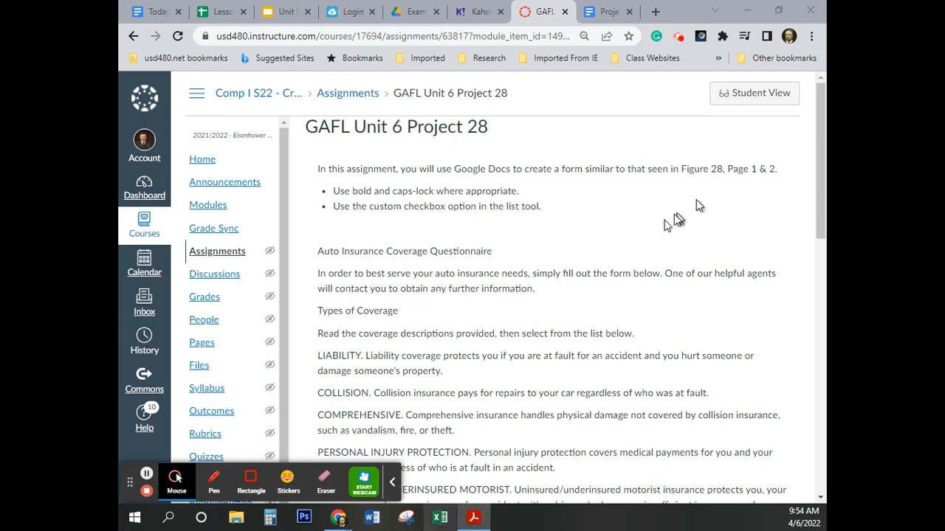
left_click(606, 12)
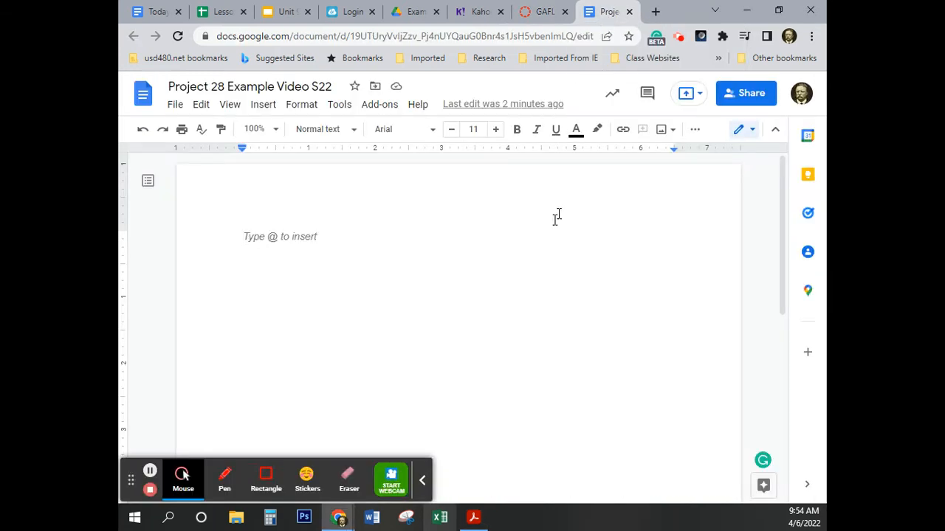
left_click(544, 12)
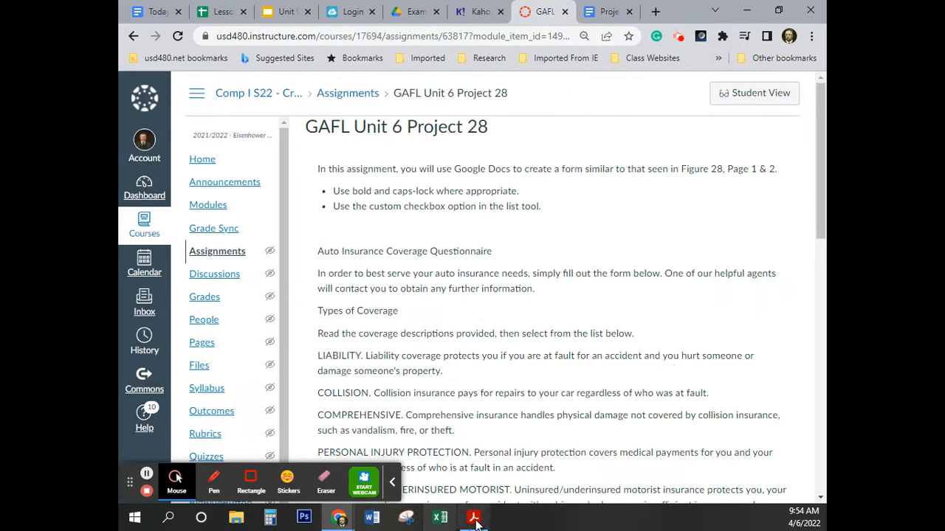
left_click(394, 482)
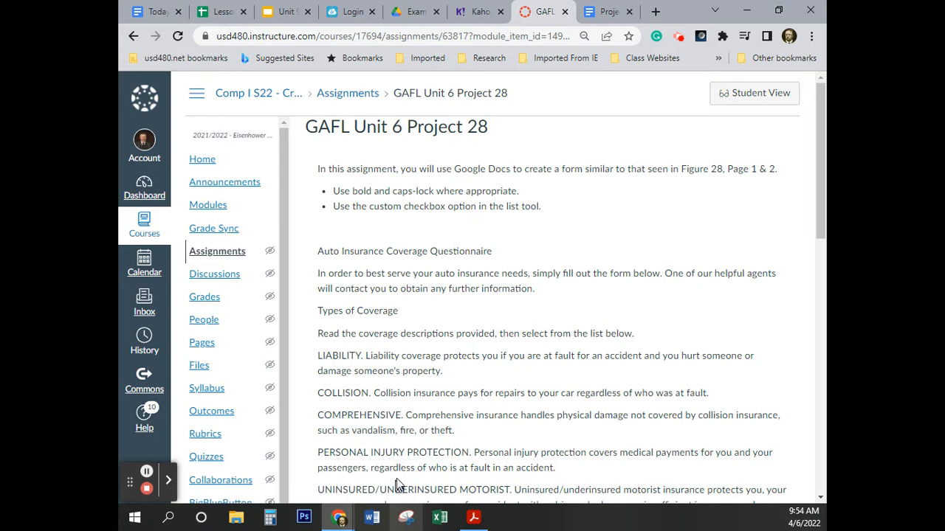
Step: Copy the assignment text from "Auto Insurance Coverage Questionnaire" through the Towing/Rental Car Coverage paragraph into the blank Project 28 Example Video S22 document
left_click(322, 255)
left_click_drag(322, 254, 470, 274)
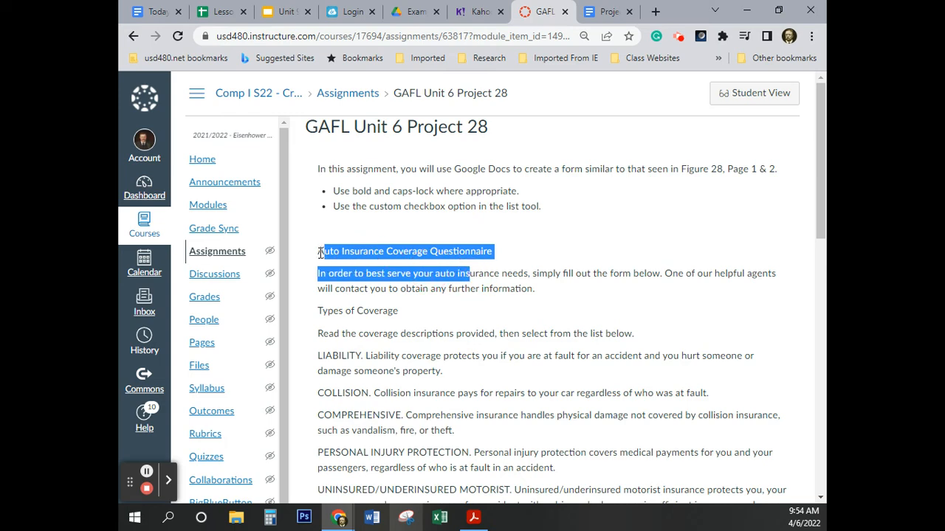
left_click_drag(320, 253, 665, 422)
key("ctrl+c")
scroll(658, 369, "down", 1)
scroll(660, 369, "down", 2)
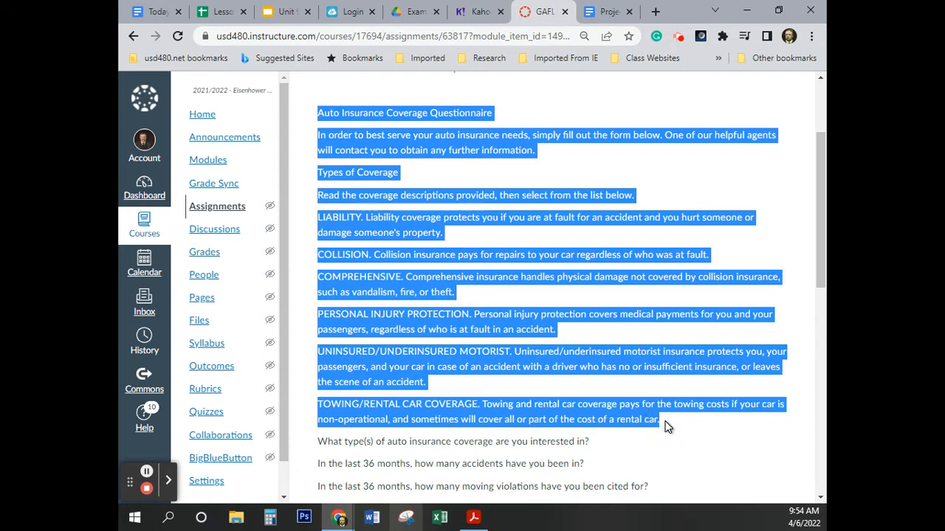
left_click(602, 9)
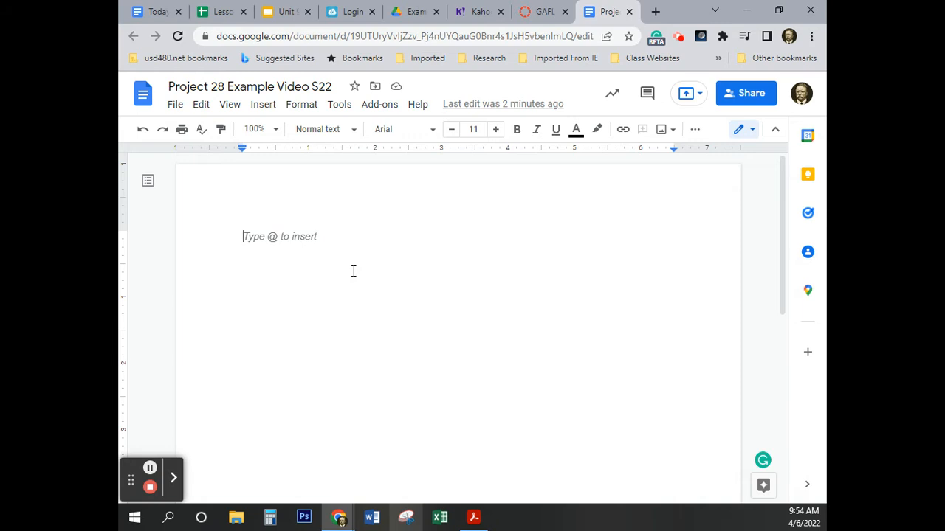
key("ctrl+v")
scroll(443, 391, "up", 5)
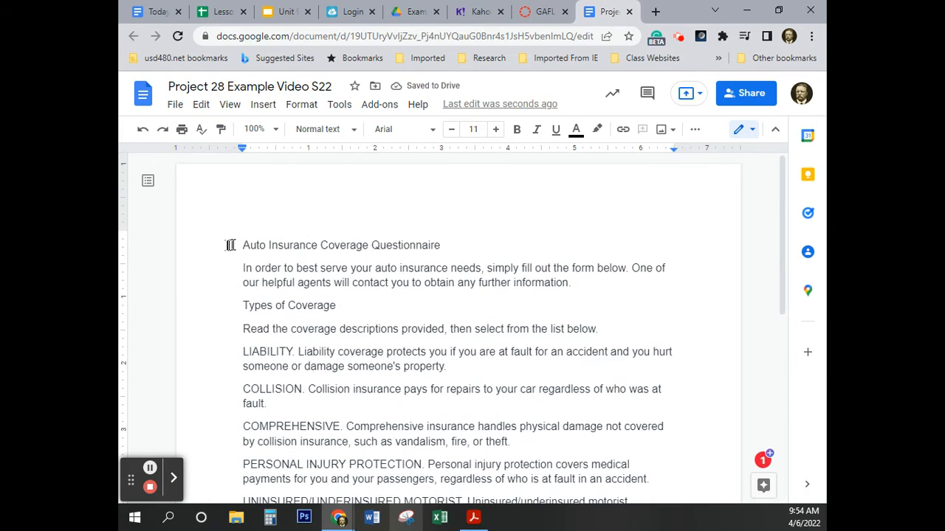
Step: Format the "Auto Insurance Coverage Questionnaire" title as 18 pt, bold and centered
left_click_drag(243, 245, 442, 255)
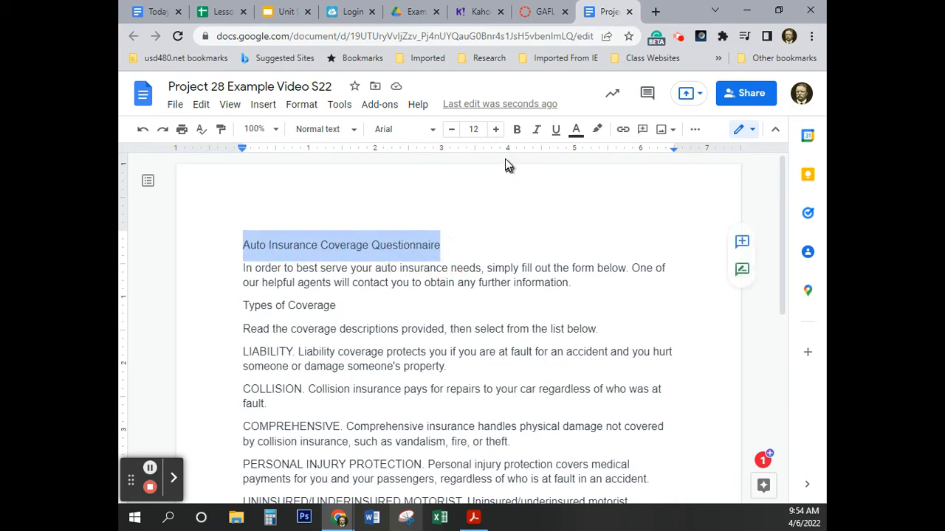
left_click(475, 130)
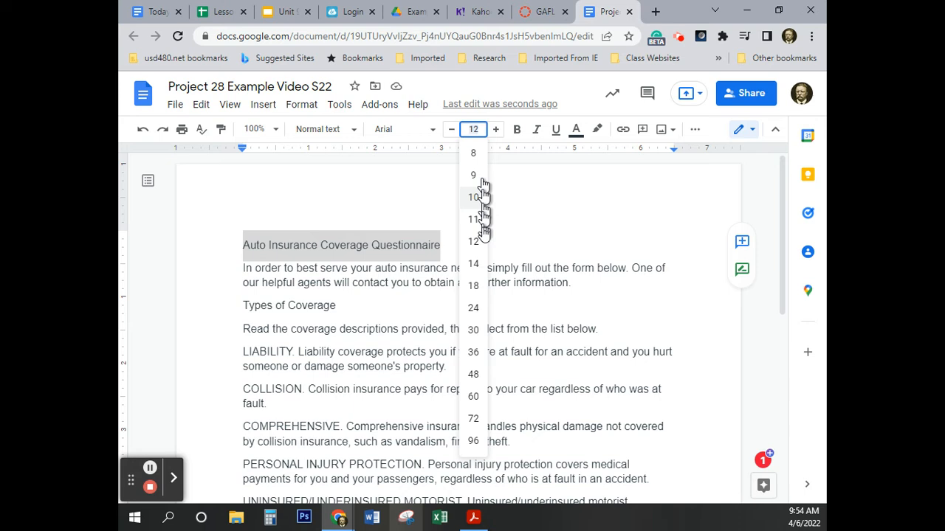
left_click(473, 286)
left_click(517, 131)
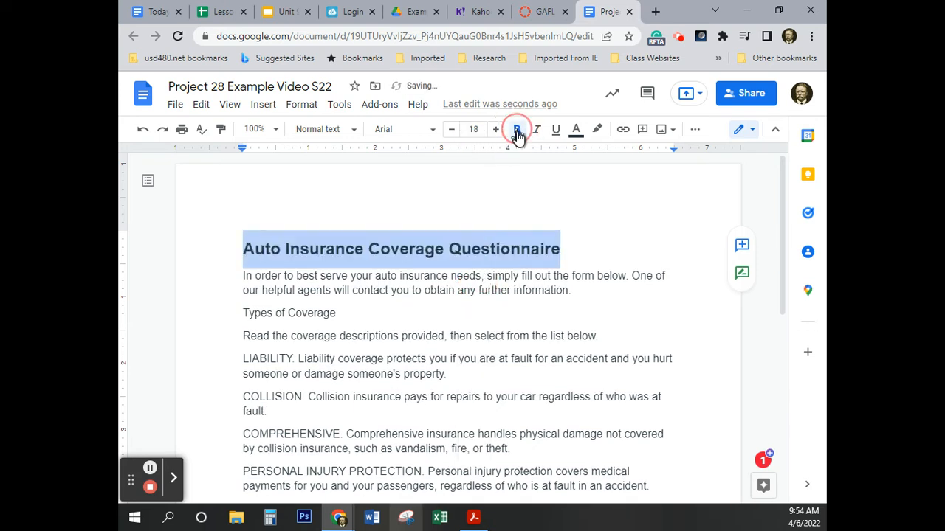
left_click(695, 130)
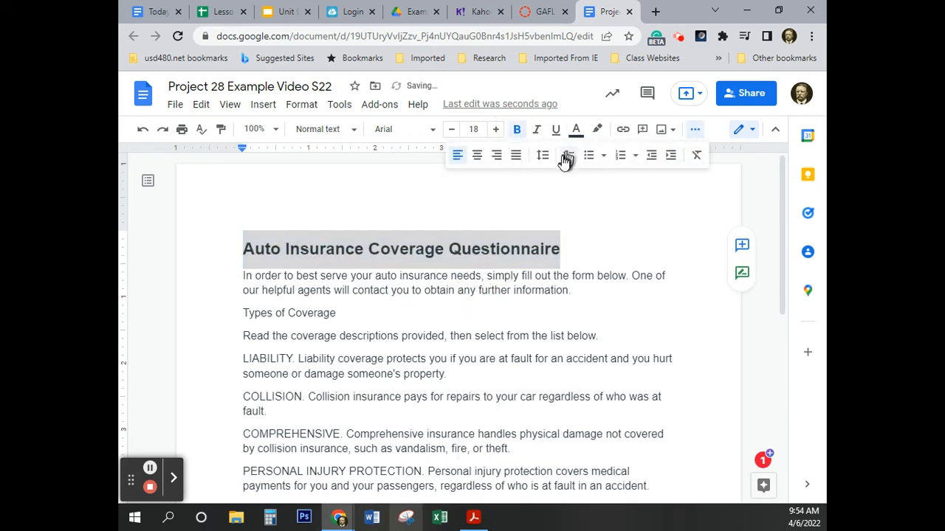
left_click(477, 155)
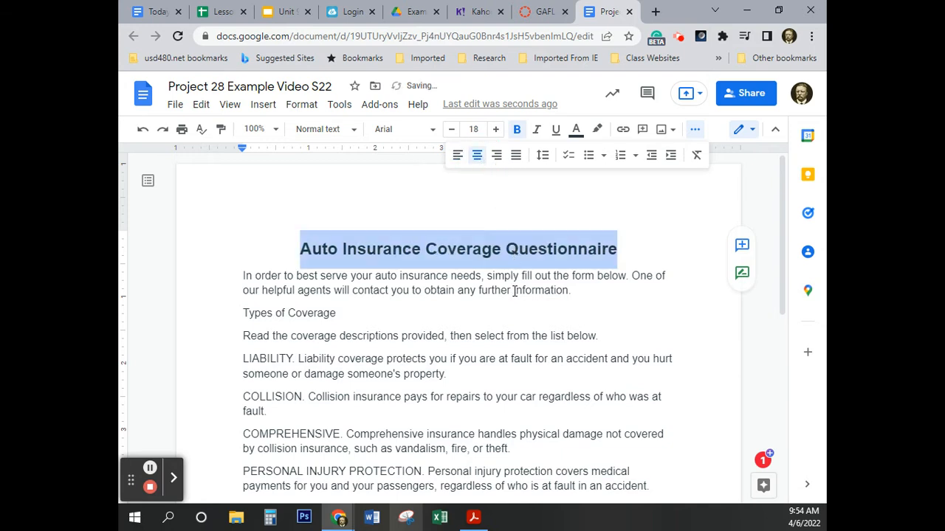
Step: Bold the introductory paragraph that starts with "In order to best serve your auto insurance needs"
left_click(516, 290)
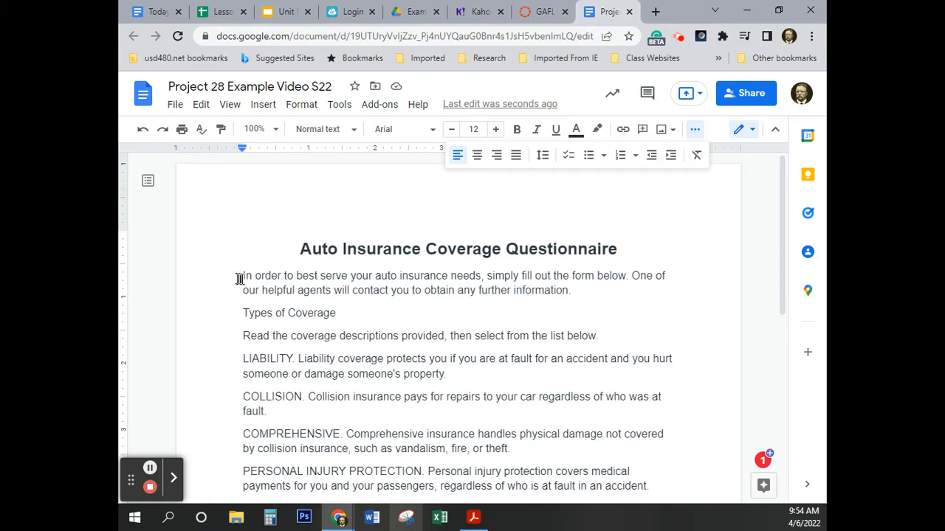
left_click_drag(238, 275, 627, 289)
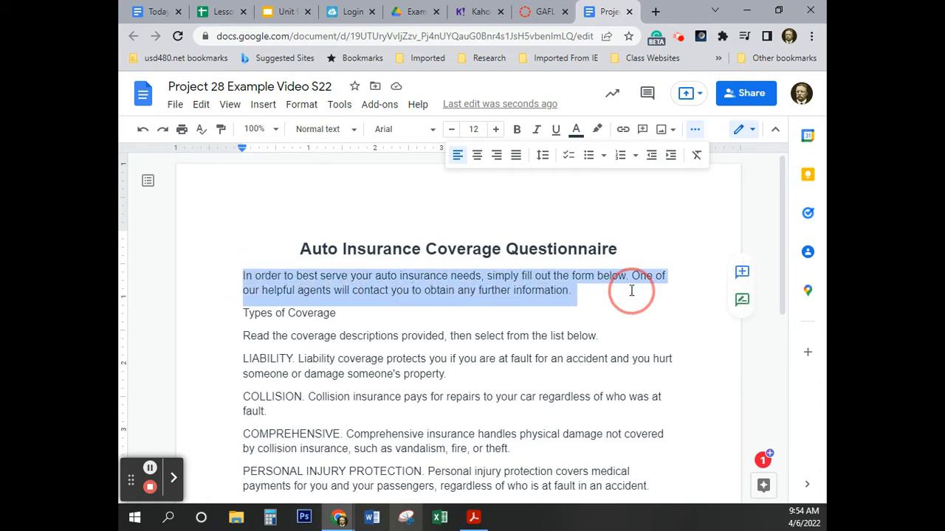
left_click(517, 129)
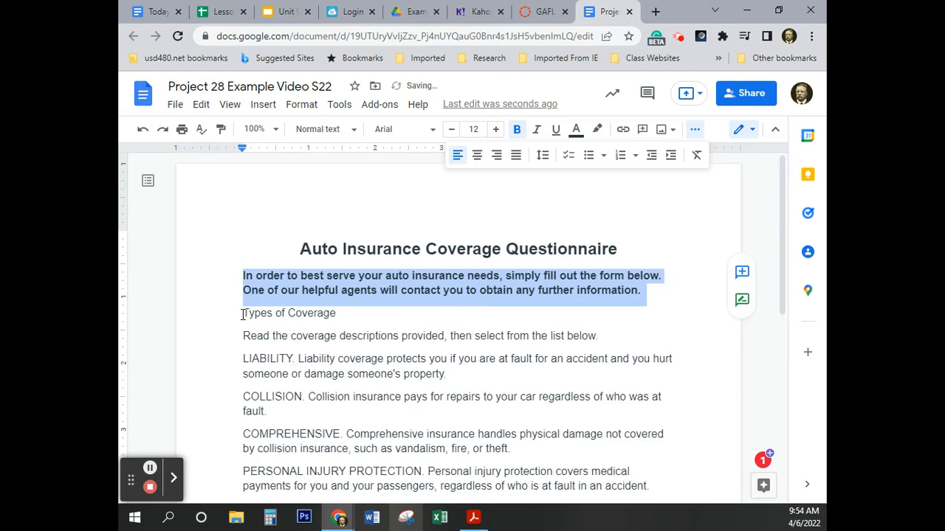
Step: Make the "Types of Coverage" heading bold at 16 pt, and bold the instruction line directly beneath it
left_click_drag(243, 315, 338, 314)
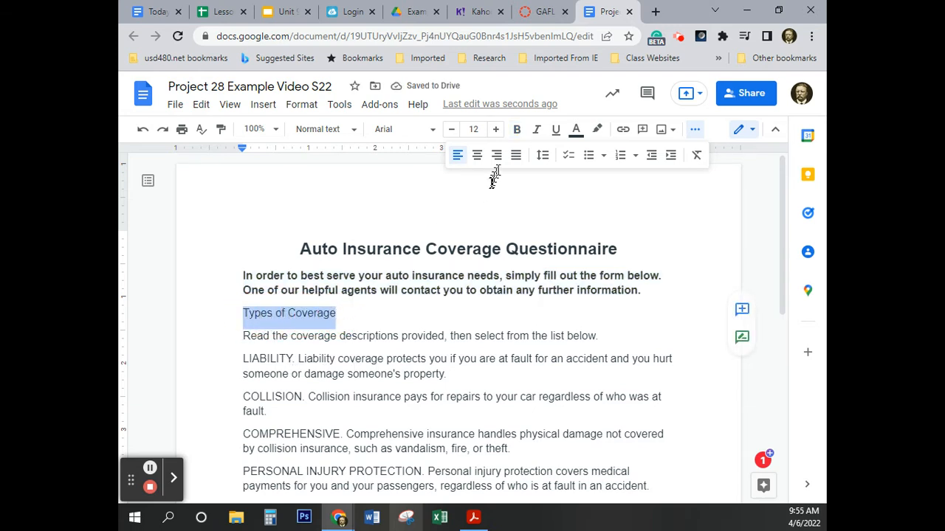
left_click(517, 129)
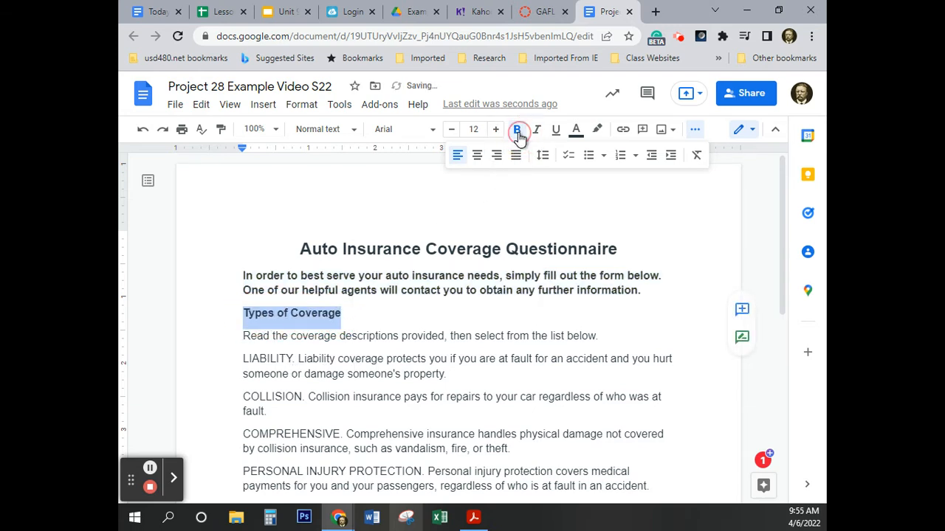
left_click(473, 130)
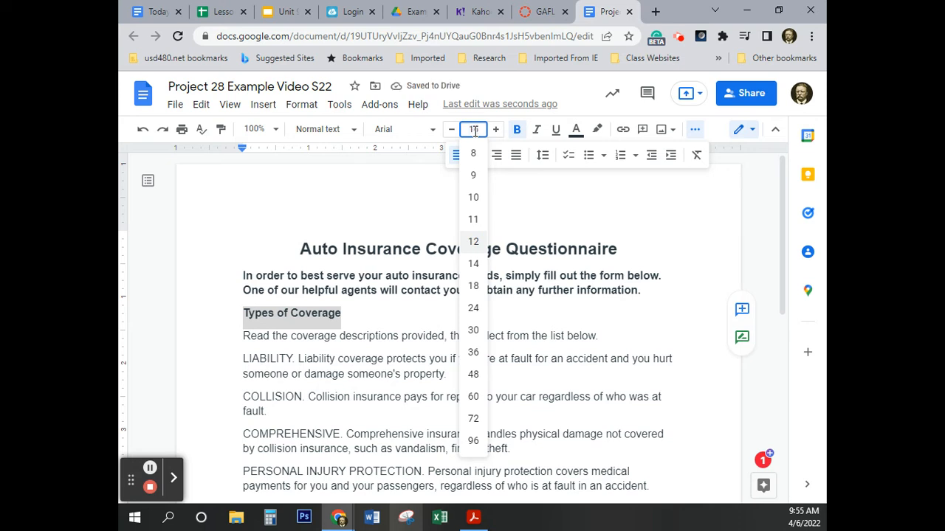
type("14")
key("Return")
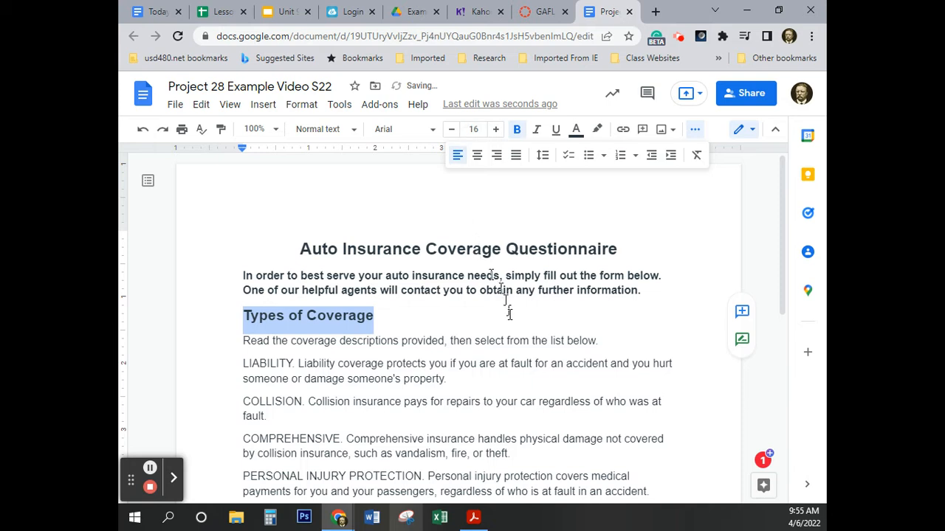
left_click_drag(240, 340, 600, 341)
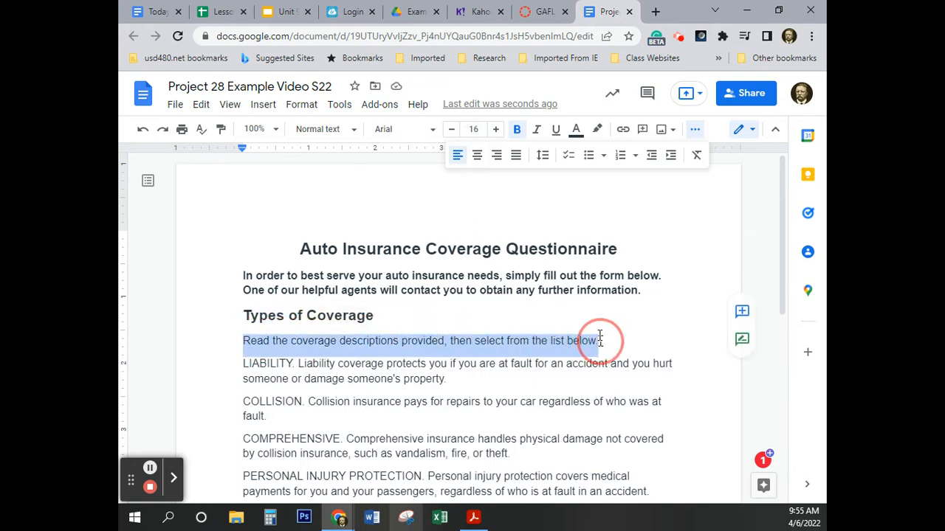
left_click(517, 130)
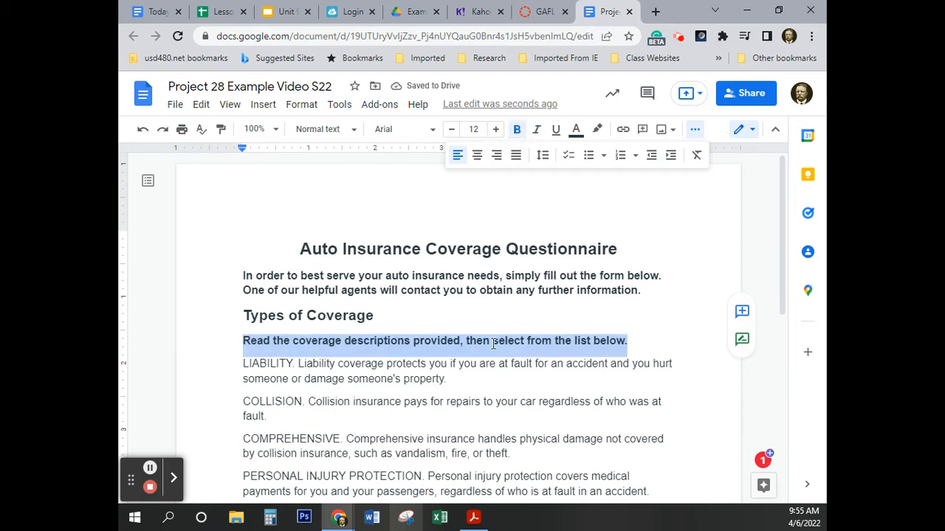
Step: Change the Liability and Collision description sentences to Times New Roman, leaving their uppercase labels in Arial
scroll(493, 344, "down", 2)
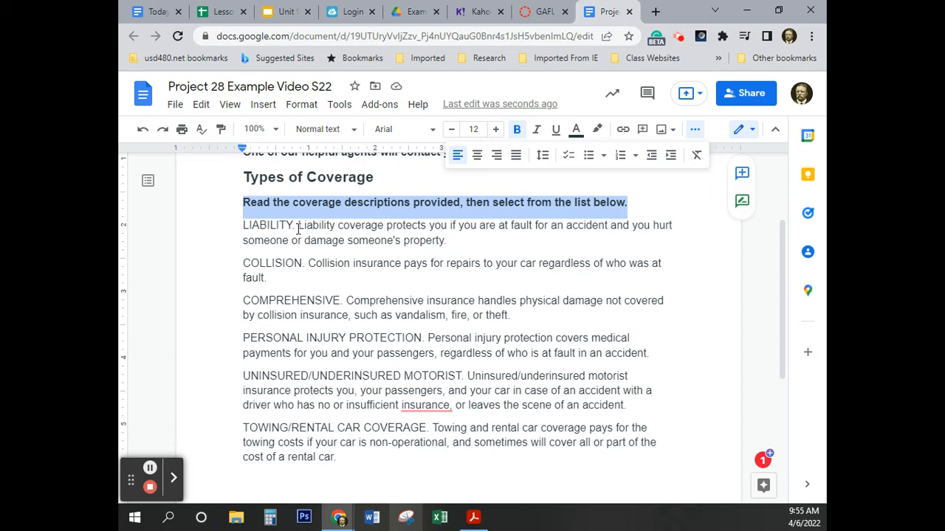
left_click_drag(295, 225, 468, 242)
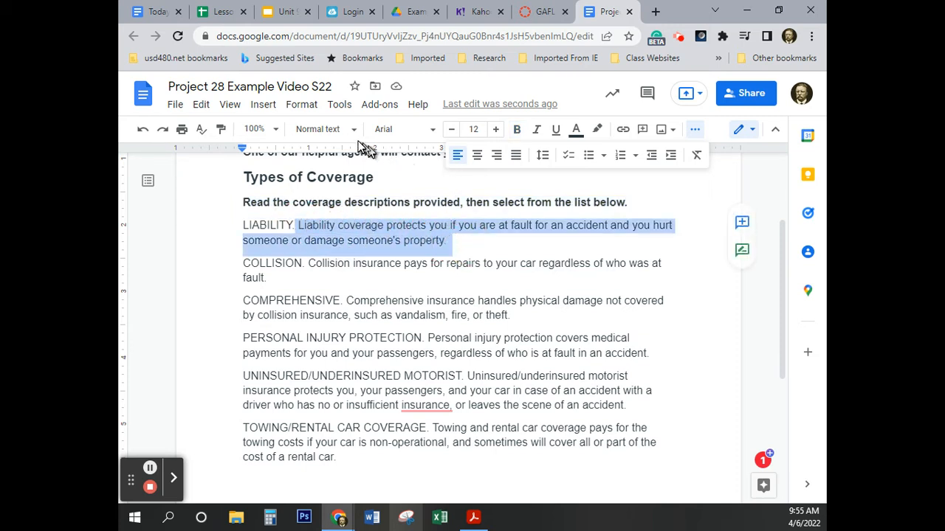
left_click(434, 136)
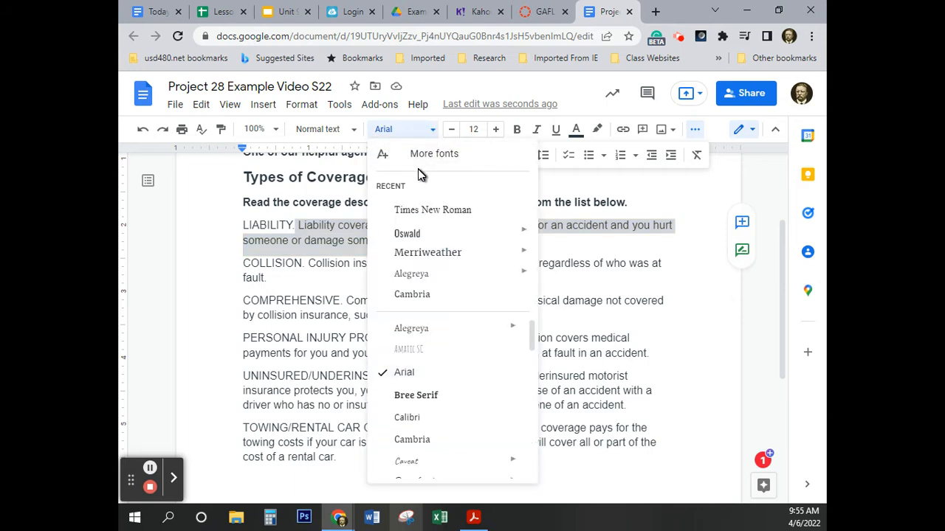
left_click(430, 209)
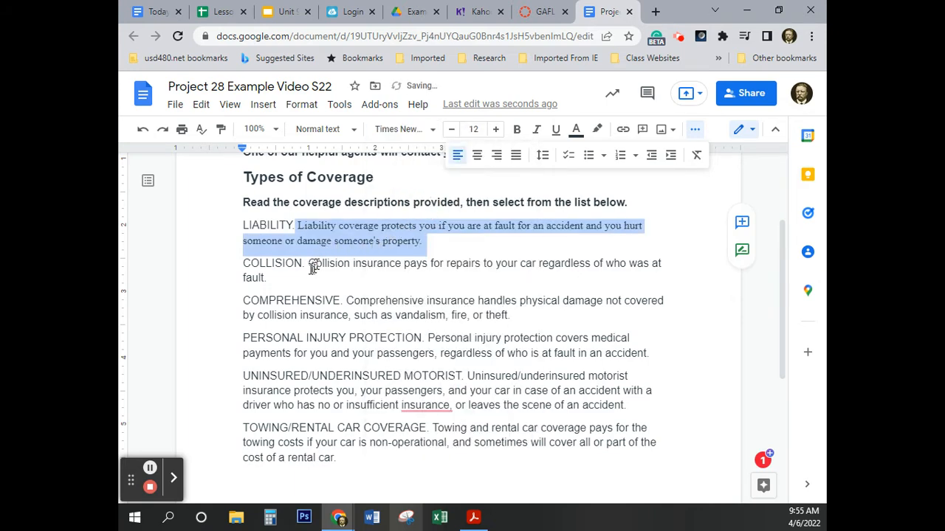
left_click_drag(309, 265, 316, 271)
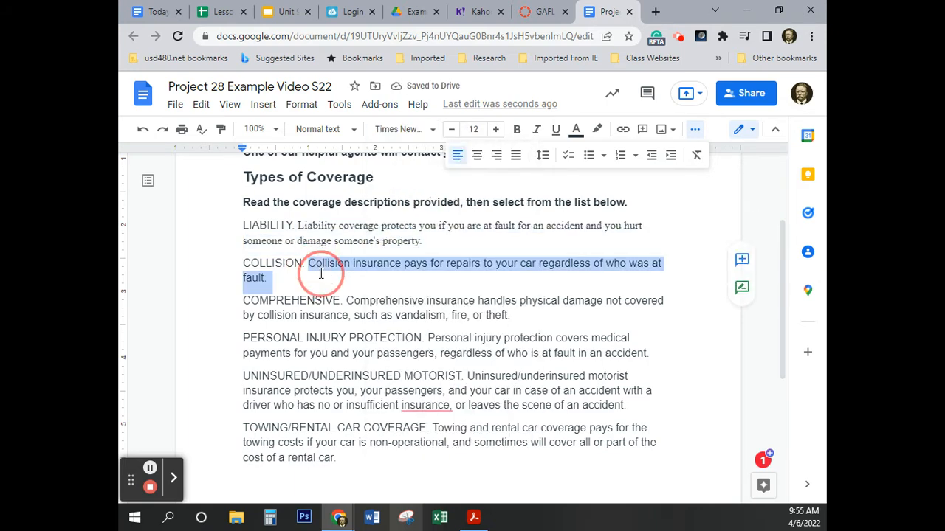
left_click(431, 135)
left_click(431, 205)
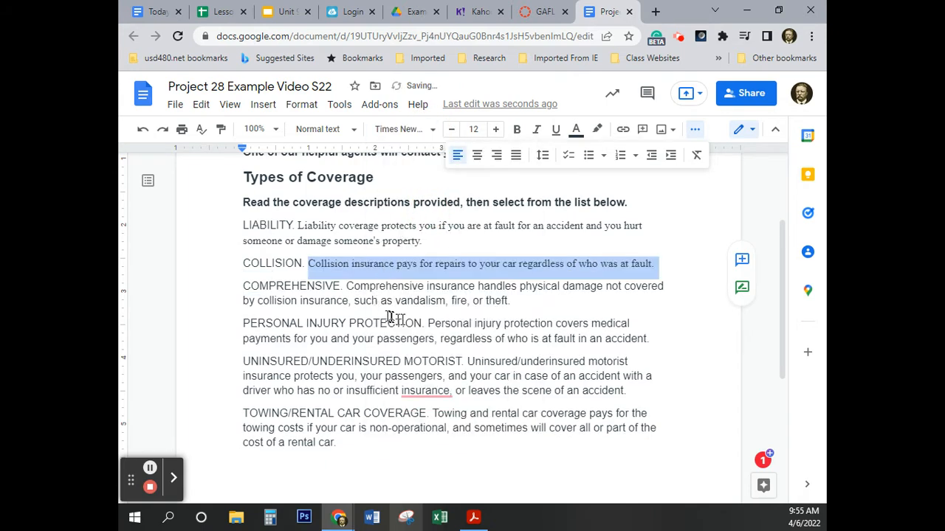
Step: Change the Comprehensive and Personal Injury Protection descriptions to Times New Roman, excluding their uppercase labels
left_click_drag(347, 288, 514, 302)
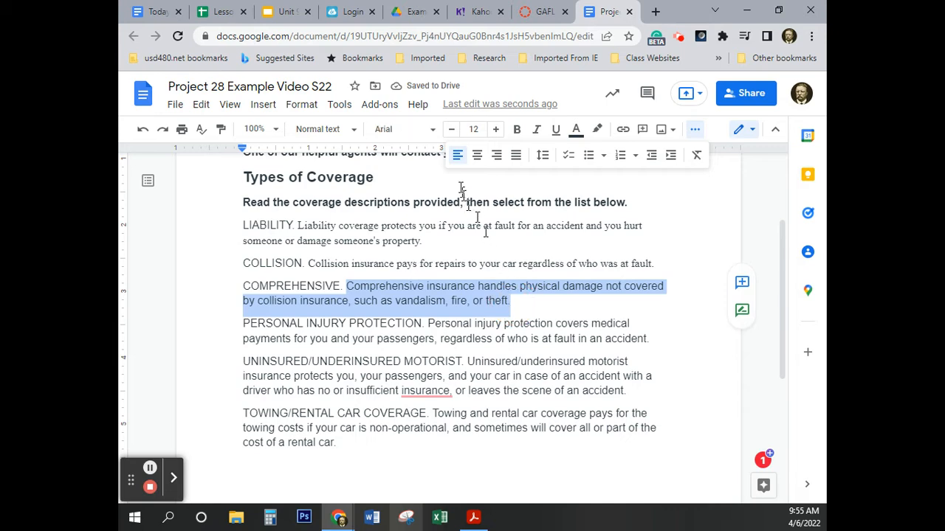
left_click(432, 130)
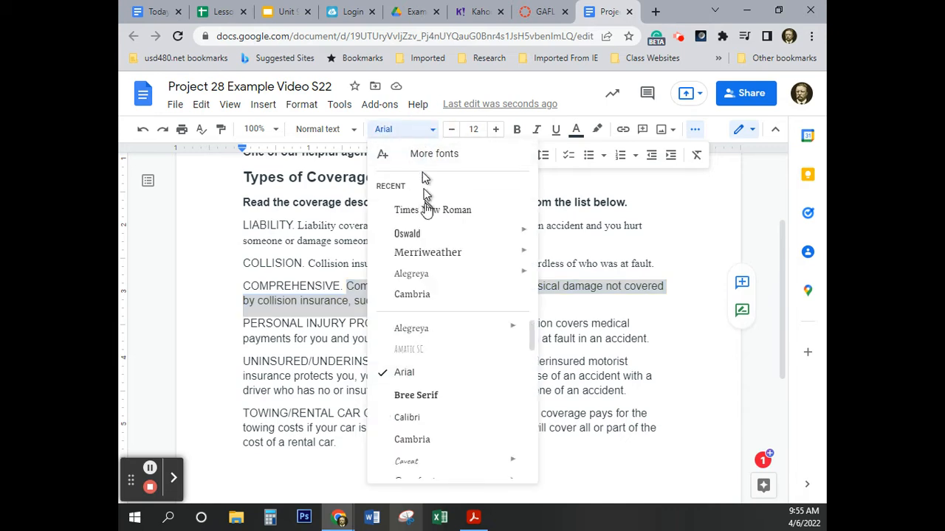
left_click(430, 209)
left_click_drag(428, 323, 653, 338)
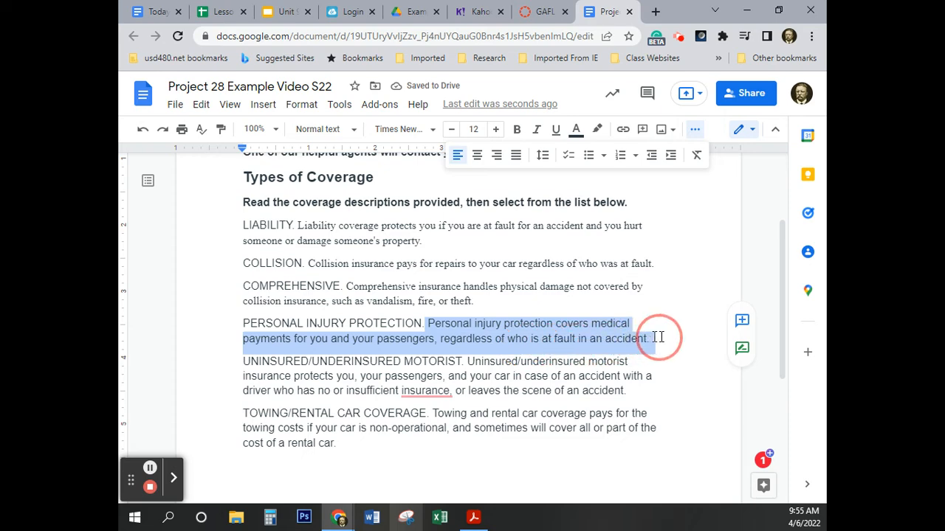
left_click(432, 130)
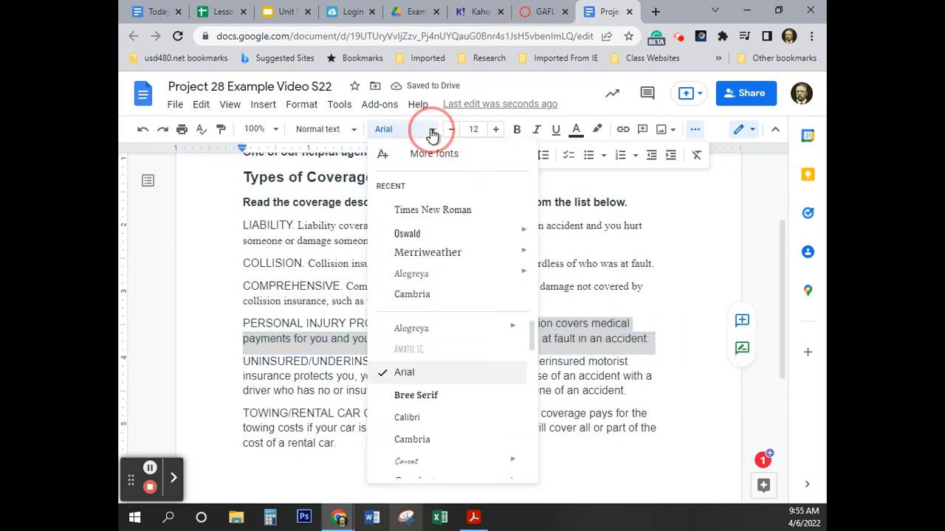
left_click(432, 209)
left_click(298, 323)
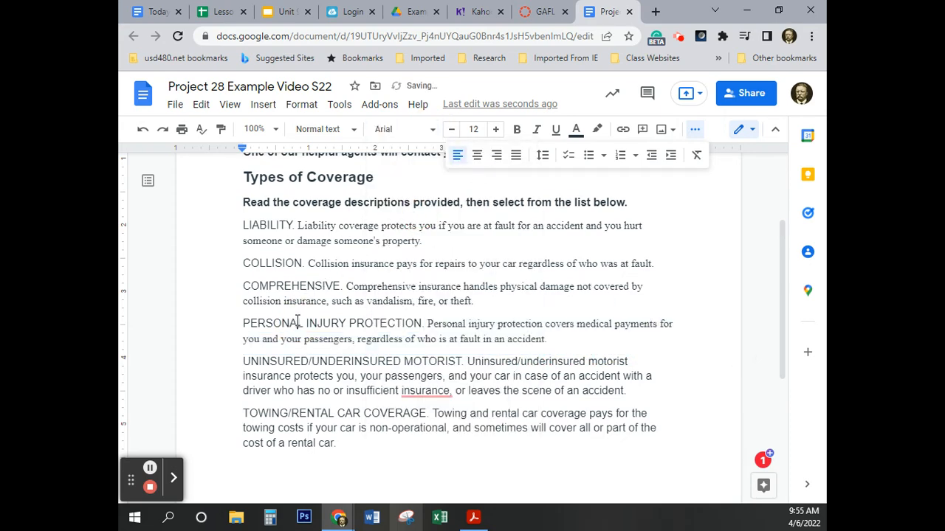
Step: Set the Uninsured/Underinsured Motorist and Towing/Rental Car Coverage descriptions in Times New Roman, excluding their uppercase labels
scroll(372, 370, "down", 1)
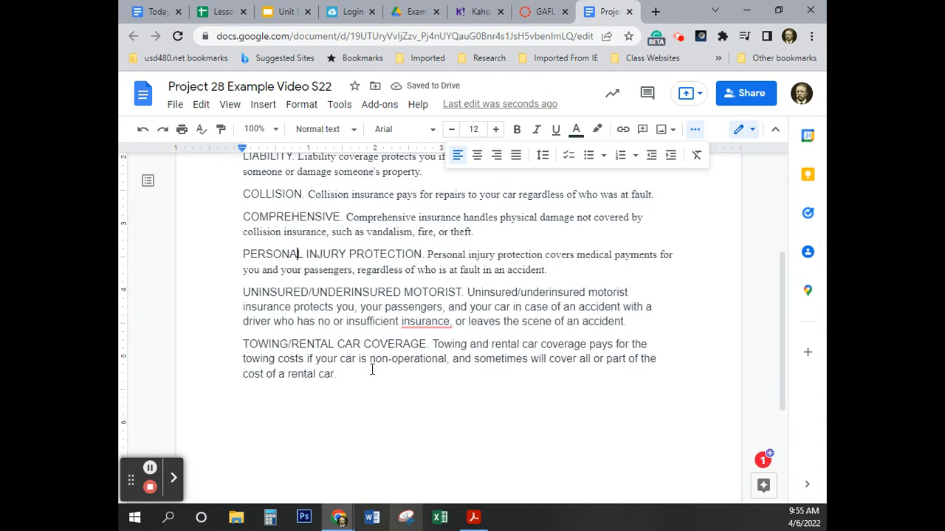
left_click_drag(466, 292, 640, 324)
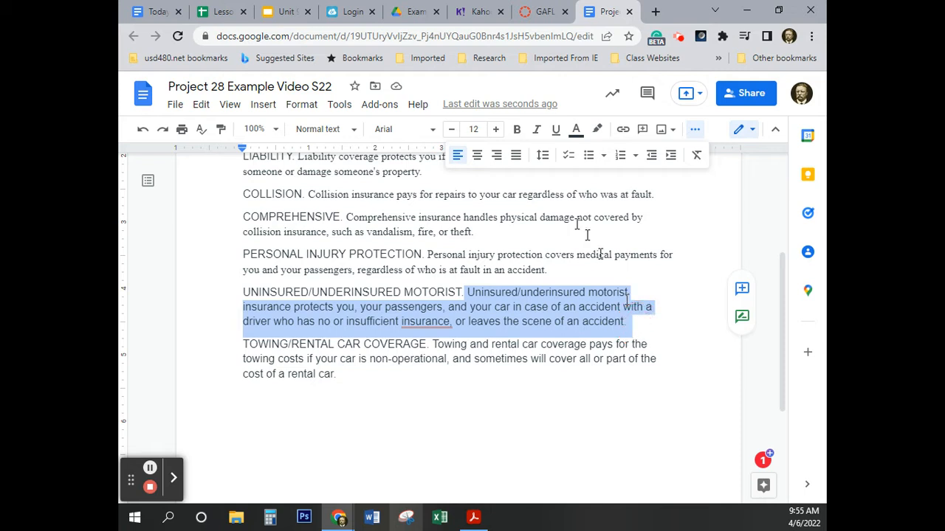
left_click(430, 131)
left_click(422, 211)
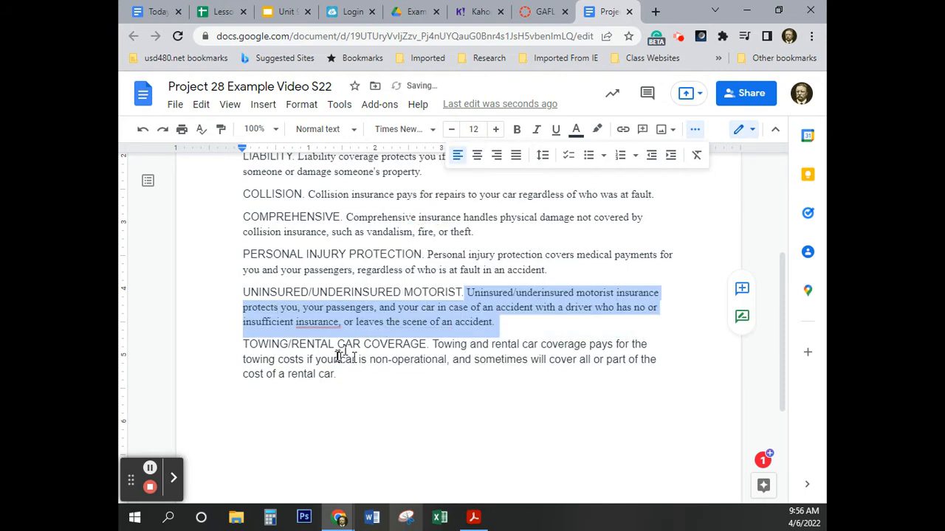
left_click_drag(434, 346, 449, 374)
left_click(416, 132)
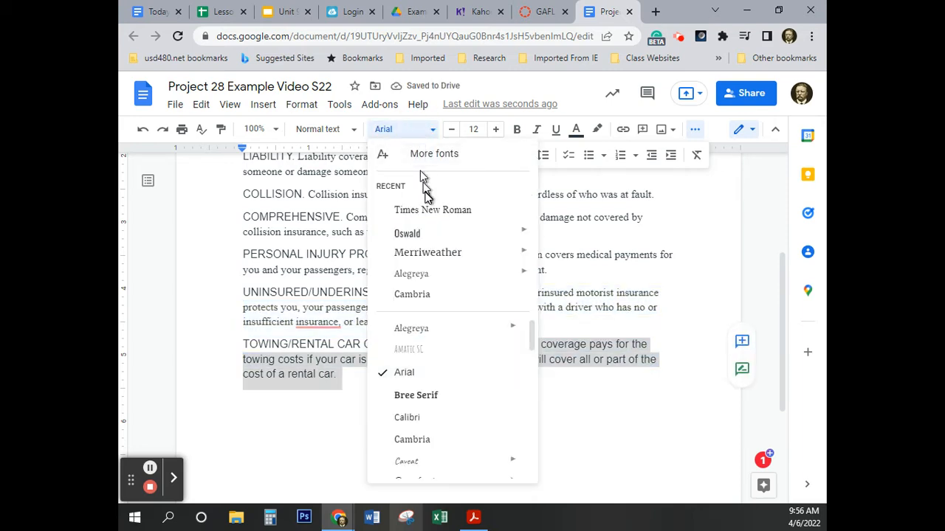
left_click(424, 209)
Step: Start a numbered list on the blank line below the Towing/Rental Car Coverage paragraph
left_click(392, 411)
left_click(391, 412)
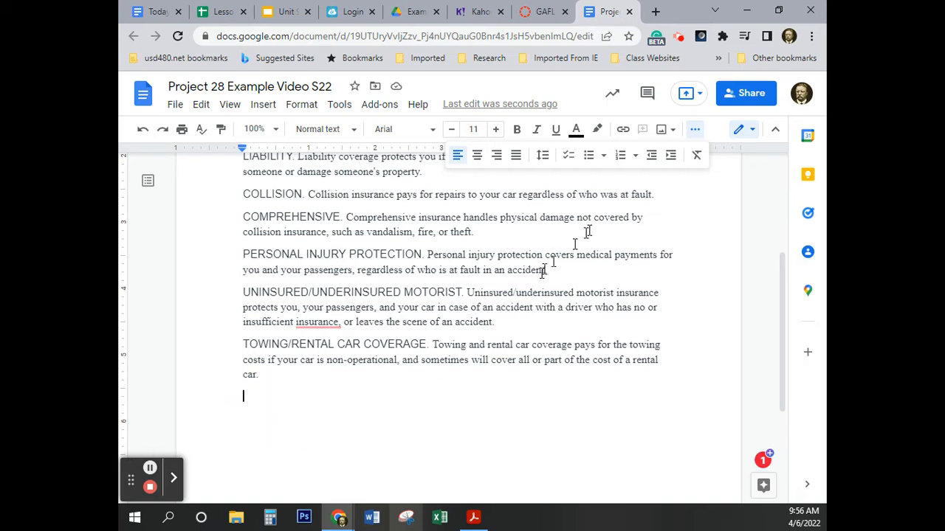
left_click(622, 168)
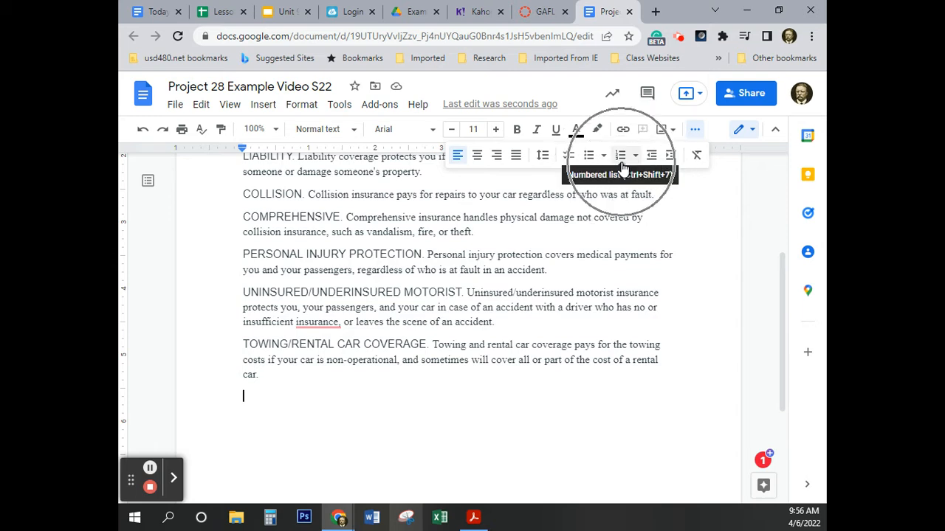
left_click(694, 130)
left_click(695, 132)
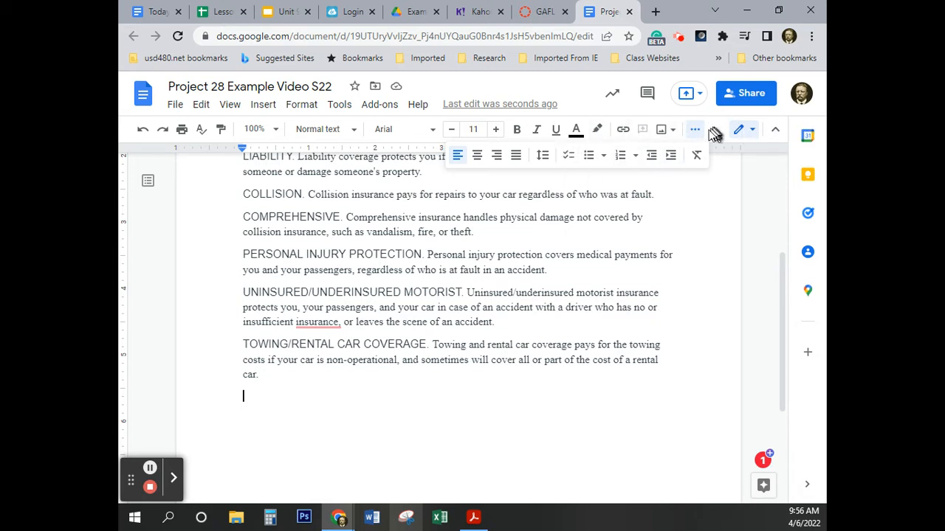
left_click(620, 156)
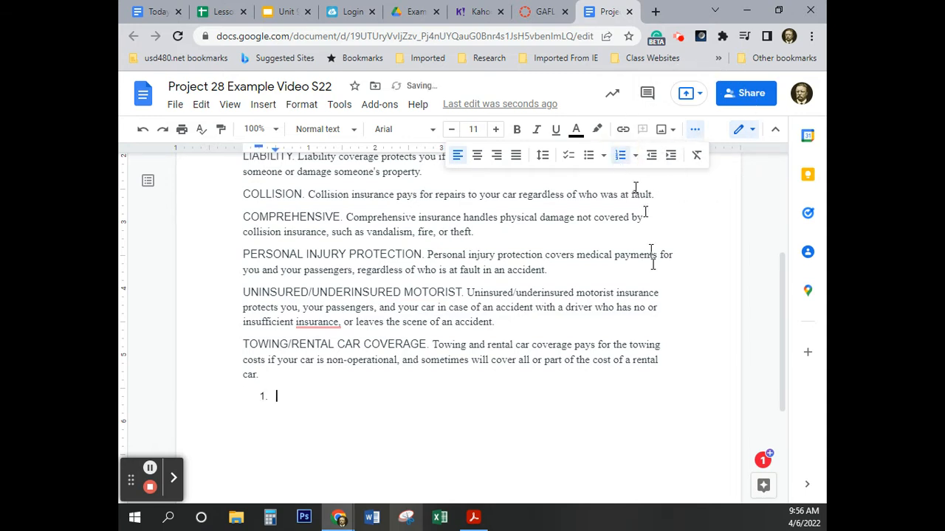
Step: Copy the question "What type(s) of auto insurance coverage are you interested in?" from the Canvas assignment into list item 1 of the document
left_click(537, 11)
scroll(537, 355, "down", 2)
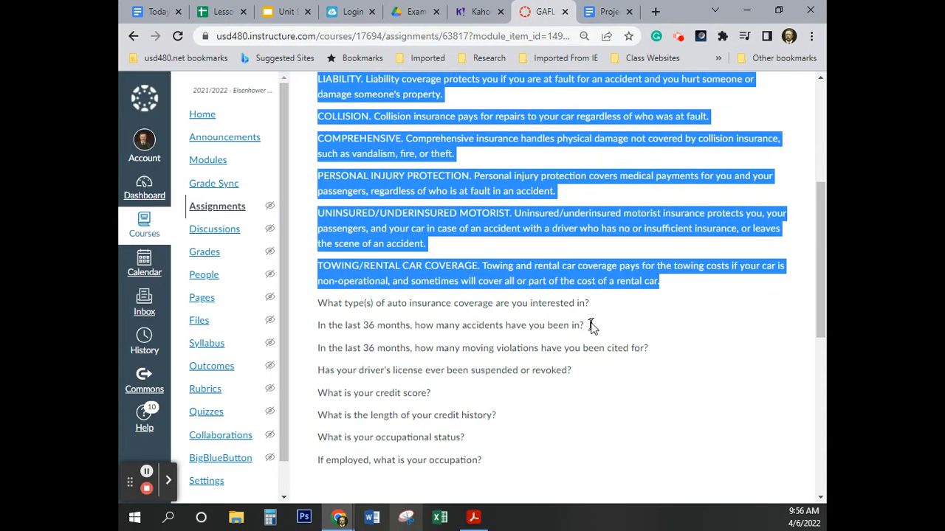
left_click_drag(588, 303, 318, 311)
key("ctrl+c")
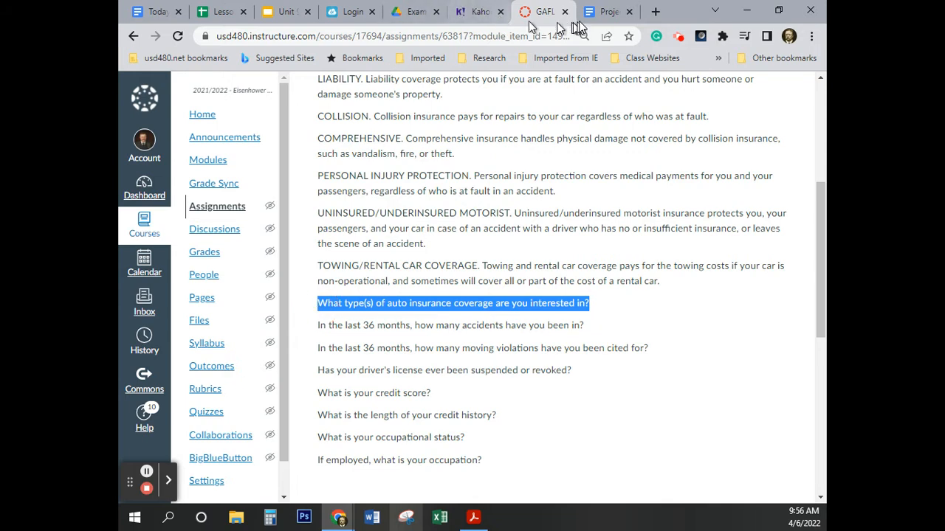
left_click(603, 11)
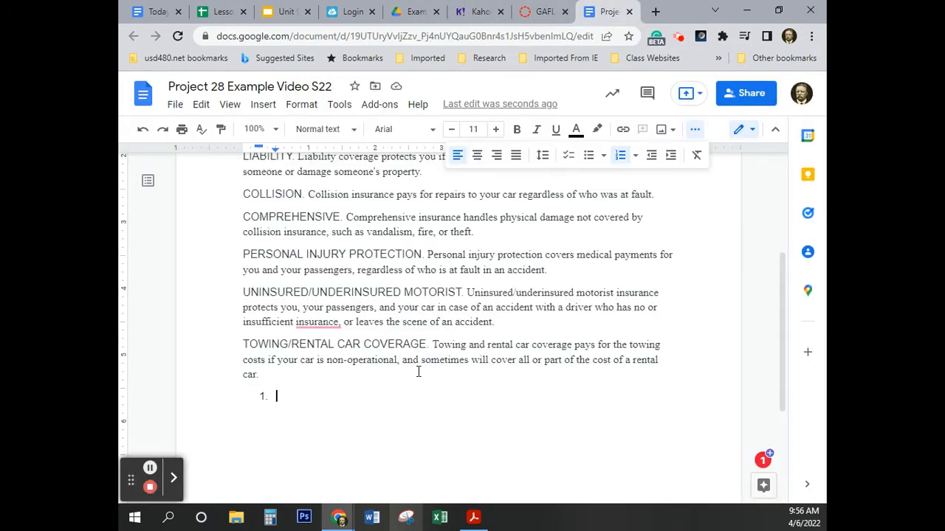
key("ctrl+v")
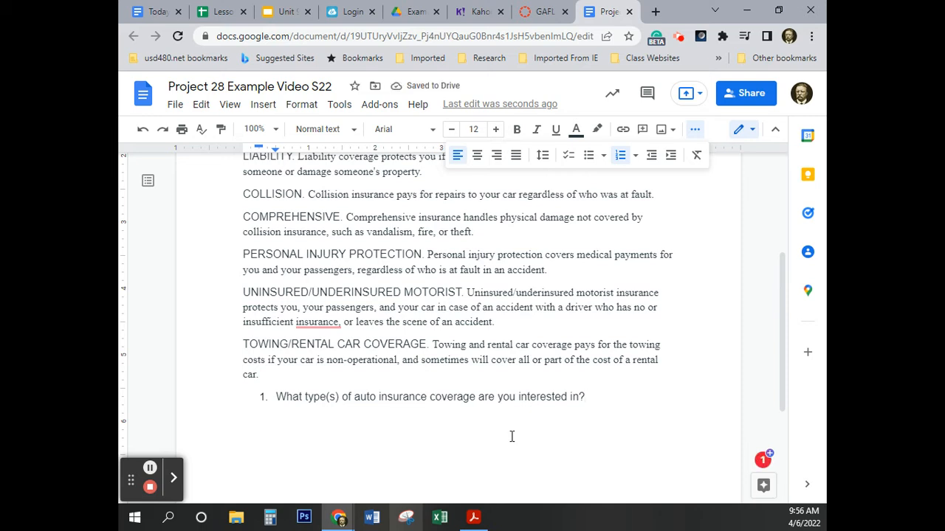
Step: Add an indented sub-item under question 1 and change its letter marker to a checkbox
key("Return")
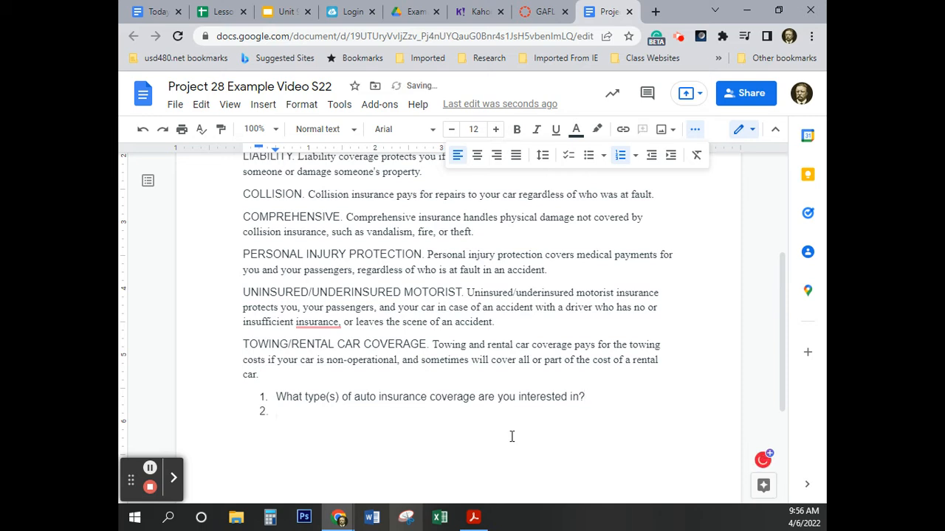
key("Tab")
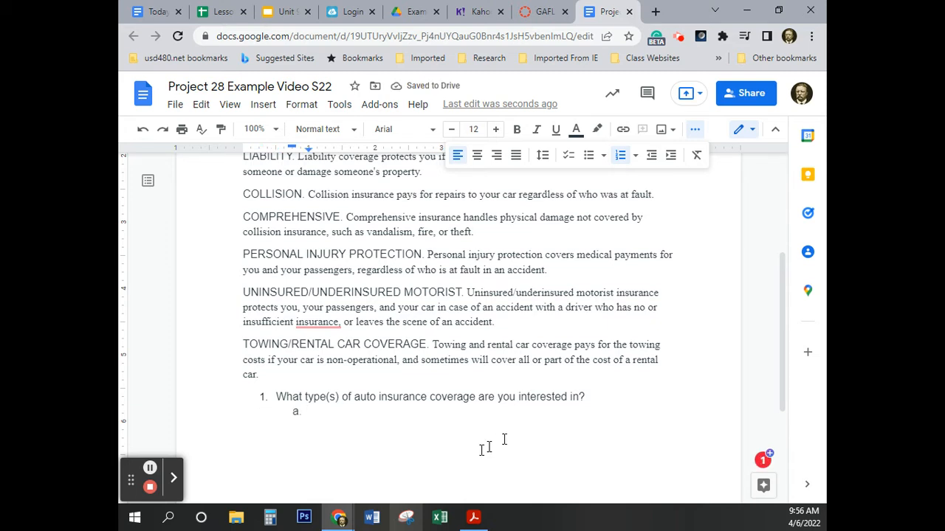
right_click(295, 413)
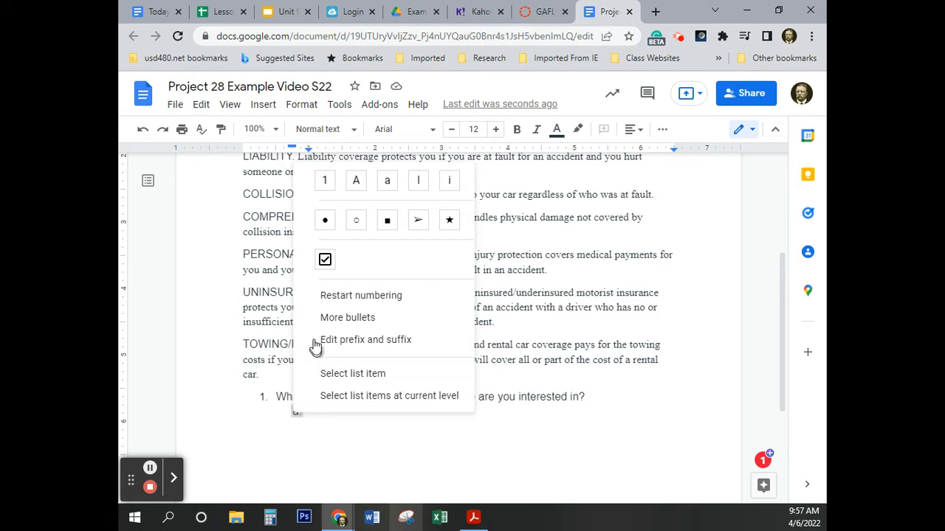
left_click(324, 260)
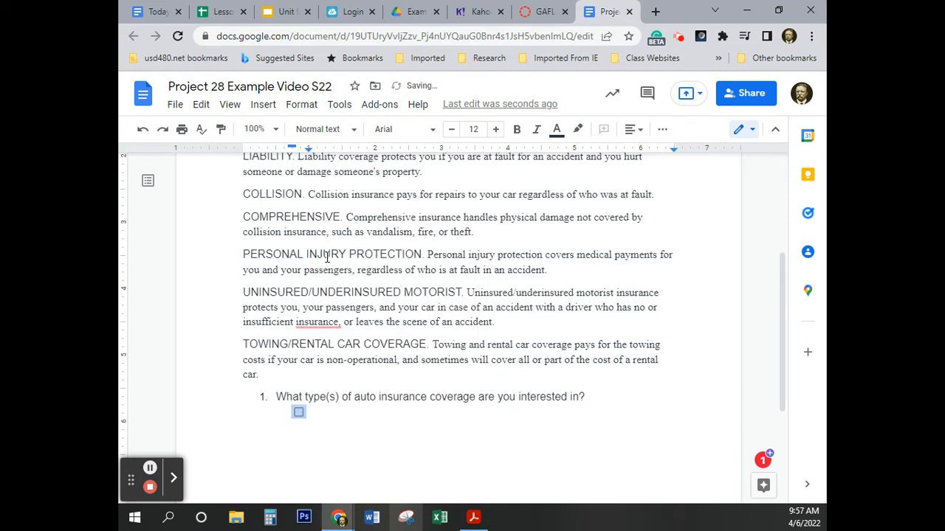
left_click(312, 413)
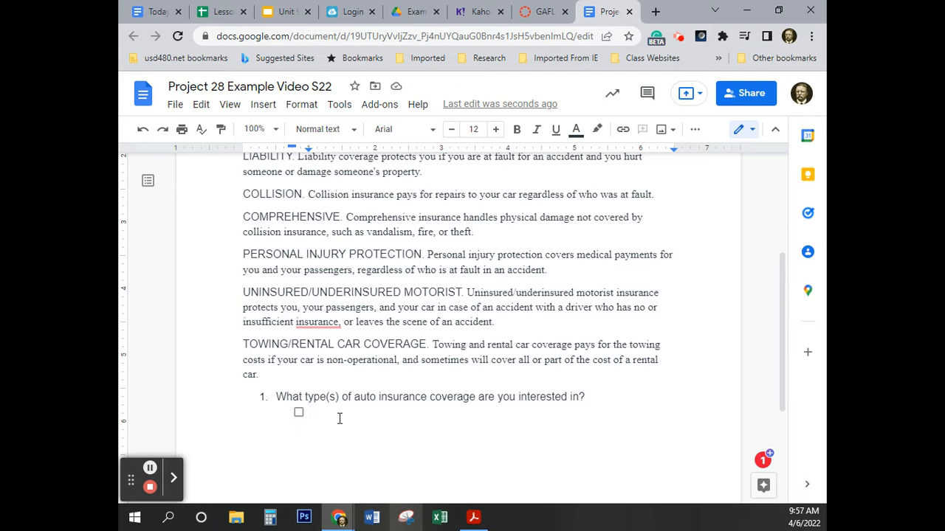
Step: Enter the checkbox options LIABILITY, COLLISION, COMPHRENSIVE and PERSONAL INJURY PROTECTION under question 1
type("LIABILITY")
key("Return")
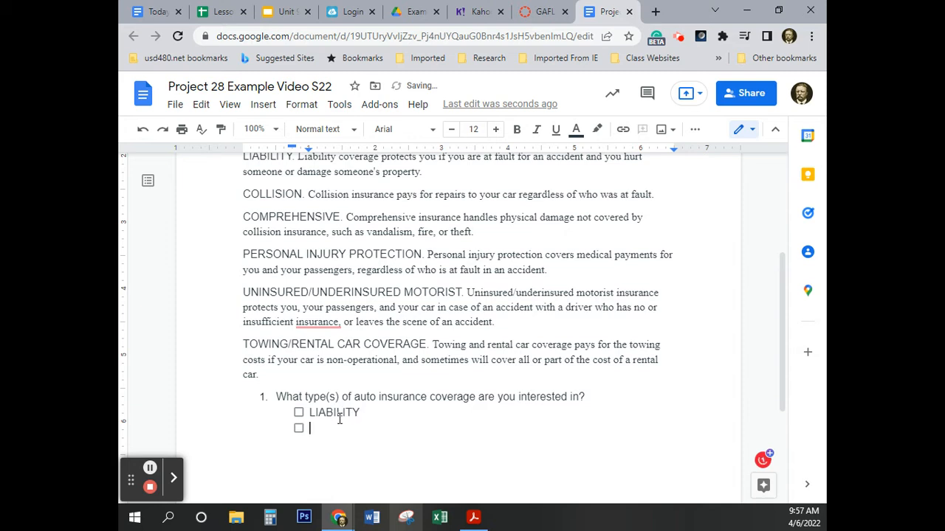
type("COLLISION")
key("Return")
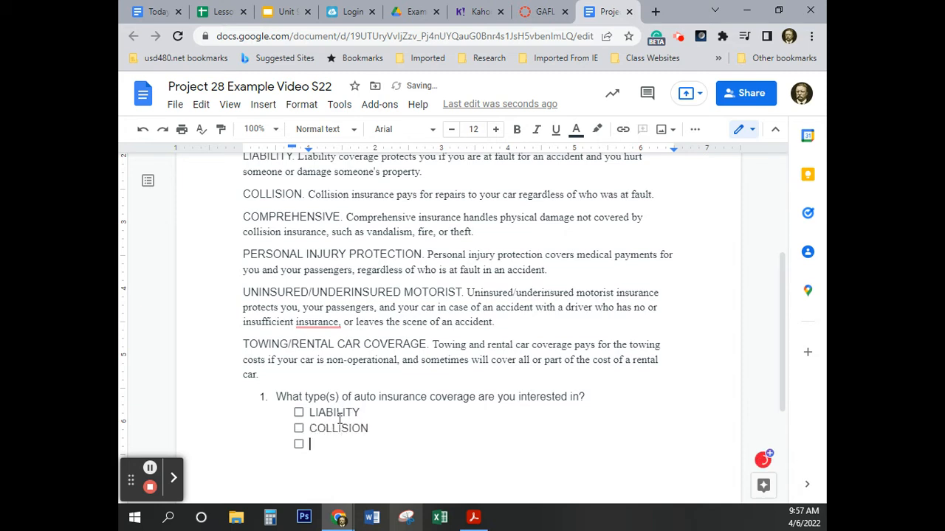
type("COMPHRENSIVE")
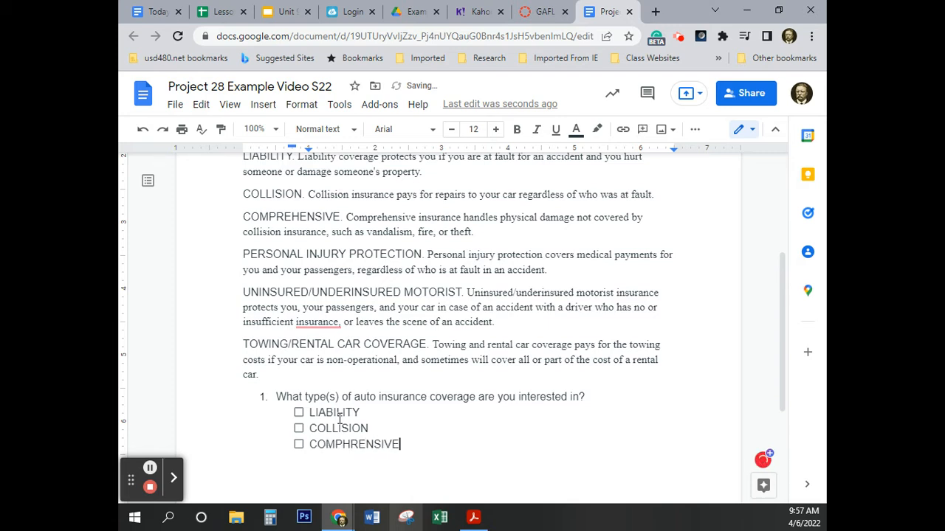
key("Return")
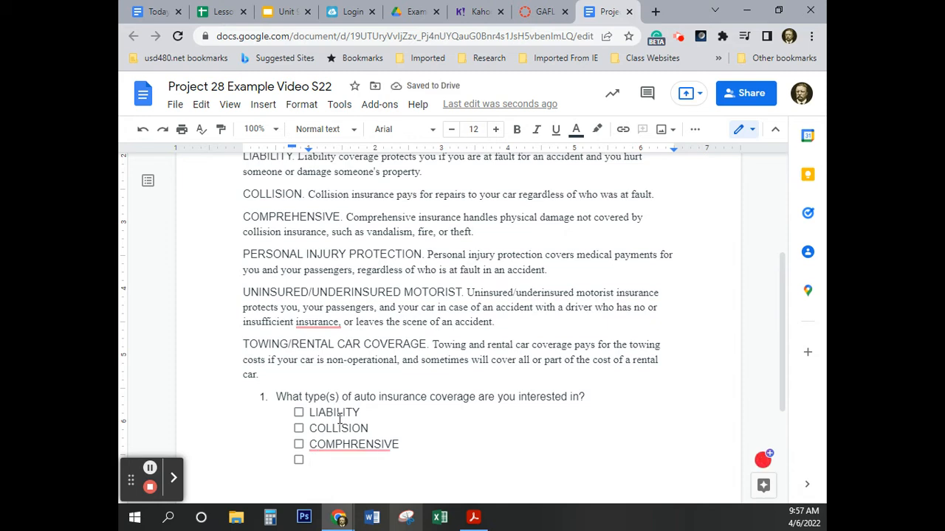
type("PERSONAL ")
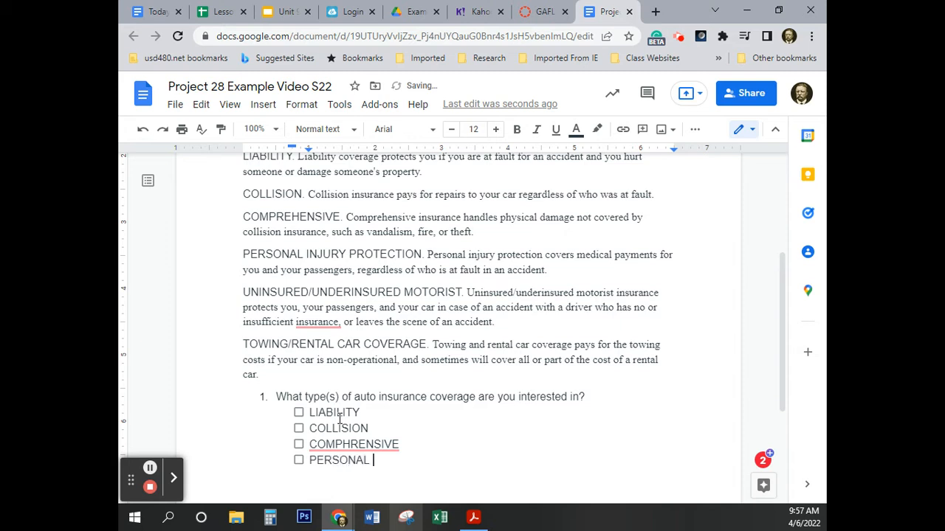
type("INJURY PROTEVC")
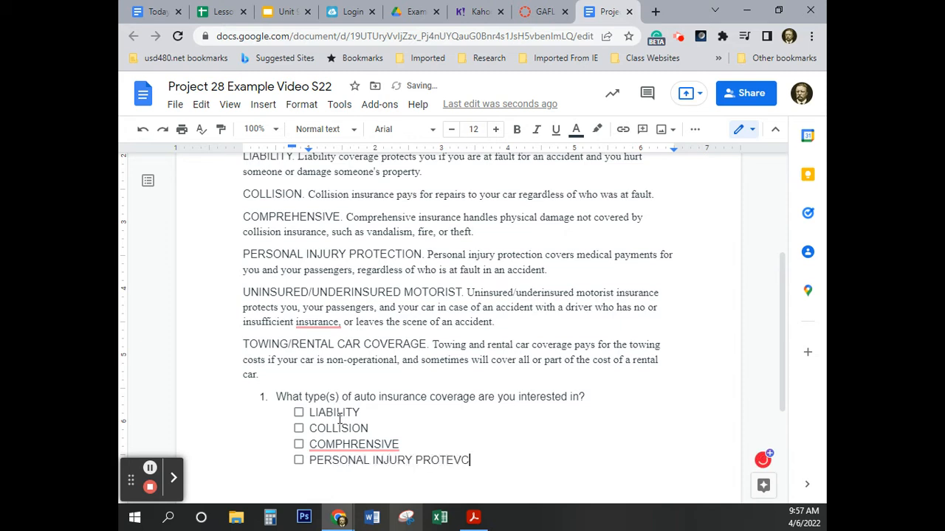
key("BackSpace")
key("BackSpace")
type("CTION")
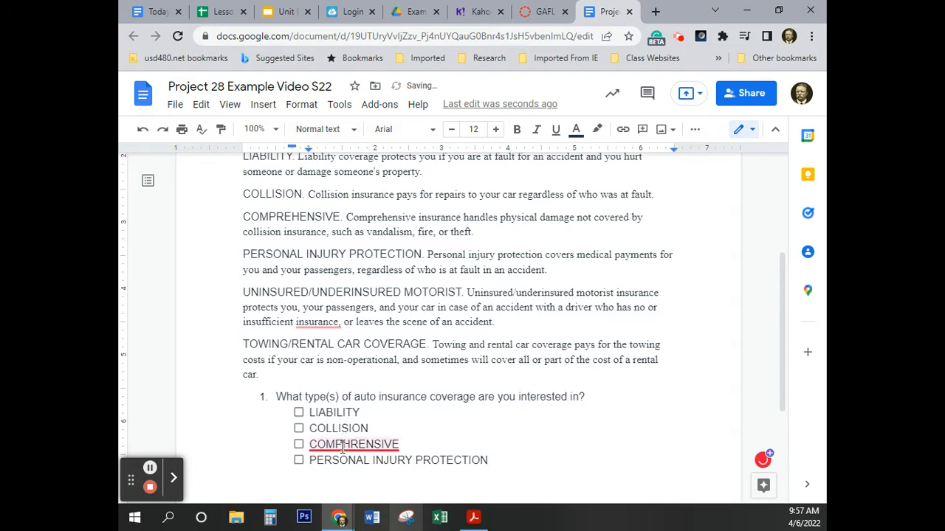
Step: Correct the misspelled third checkbox option to COMPREHENSIVE and add the option UNINSURED / UNDERINSURED MOTORIST after PERSONAL INJURY PROTECTION
mouse_move(341, 443)
left_click(361, 347)
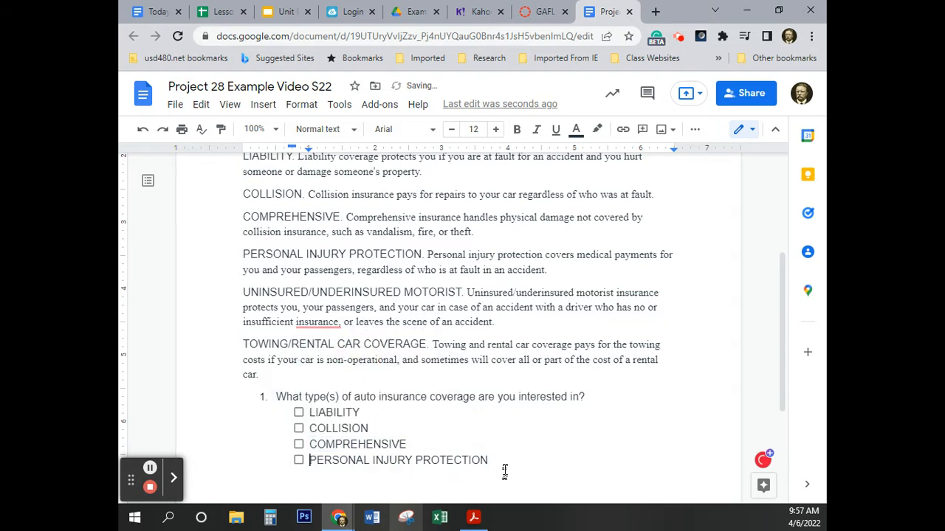
key("Return")
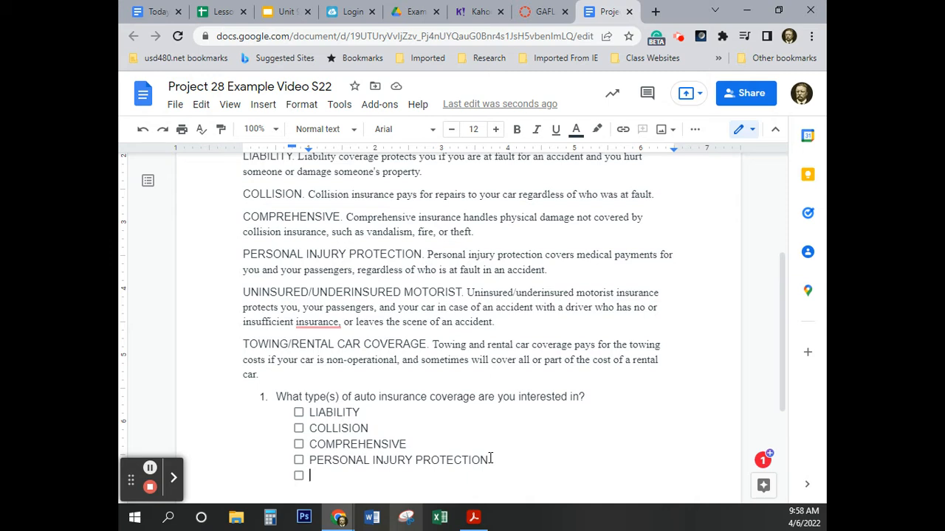
type("UNIN")
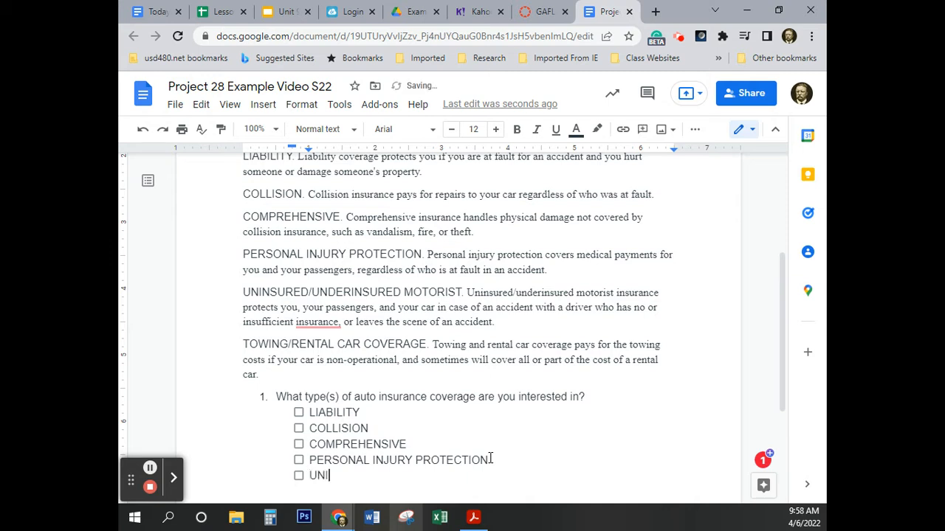
key("BackSpace")
type("NSURED")
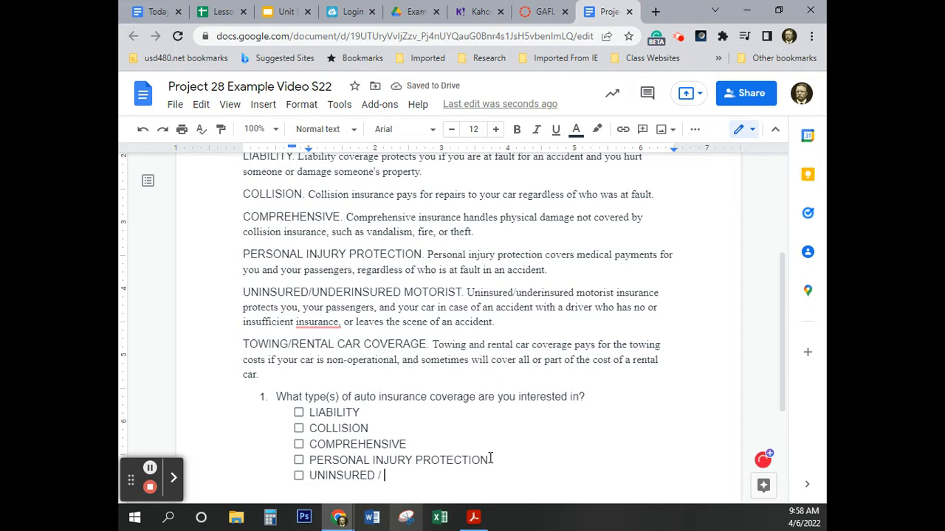
type(" / UNDER")
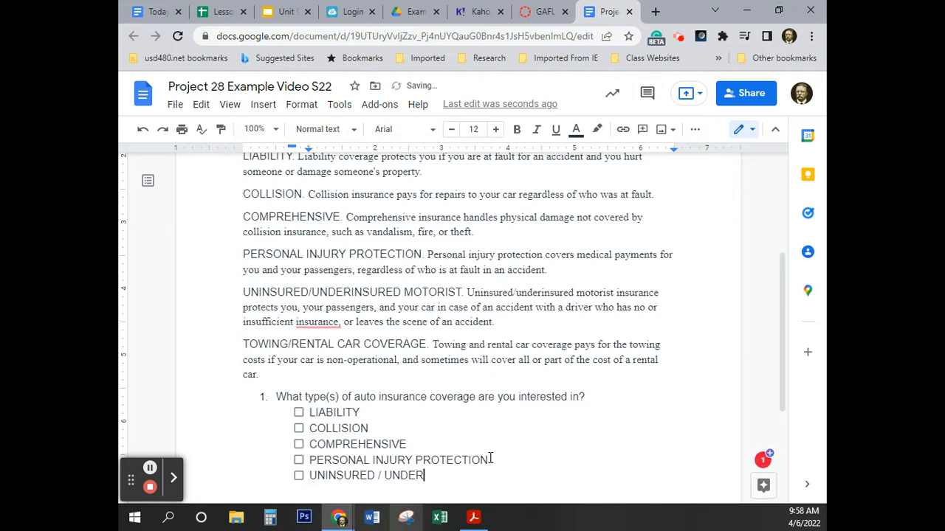
type("INSURED")
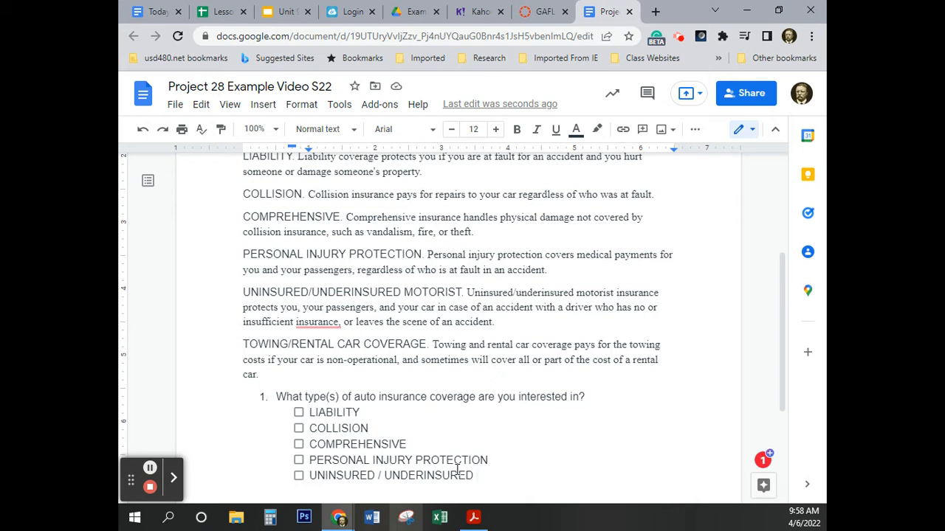
type("MOTORIST")
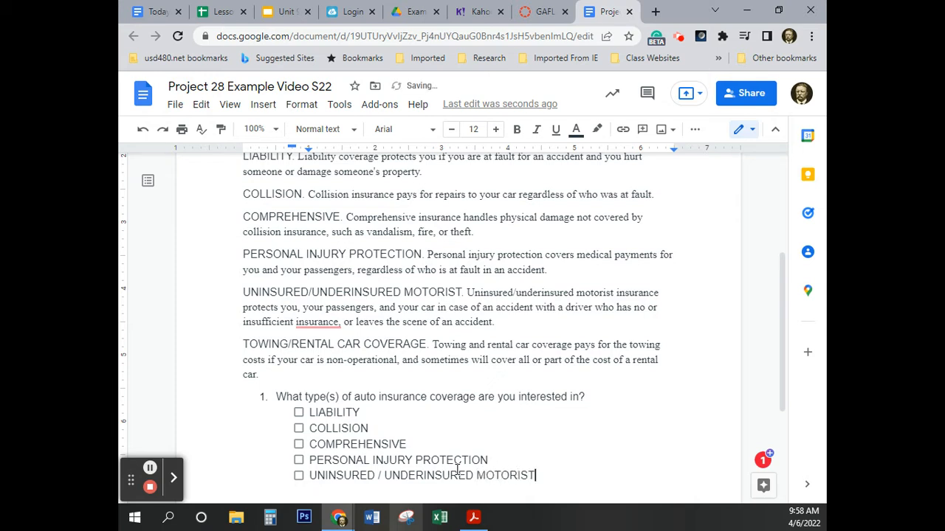
Step: Add the checkbox option TOWING RENTAL CAR COVERAGE as the last answer under question 1
key("Return")
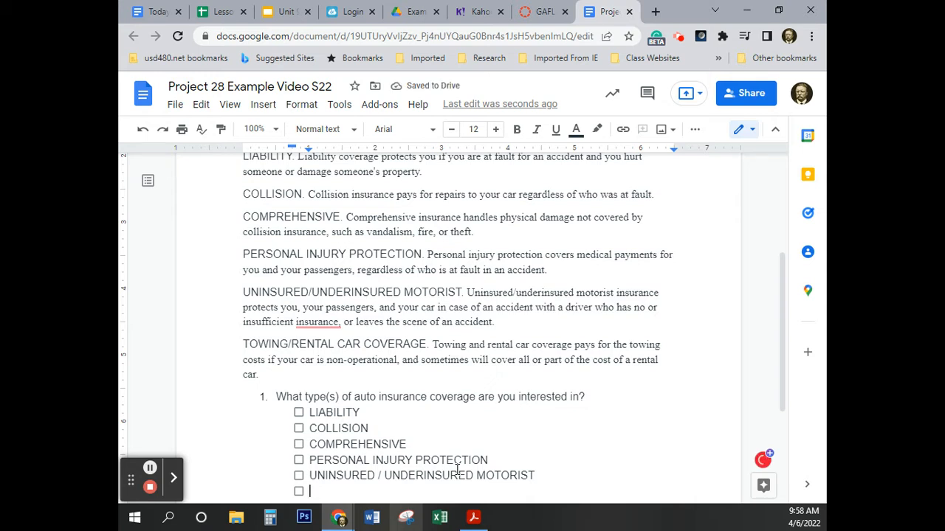
type("TOWING RE")
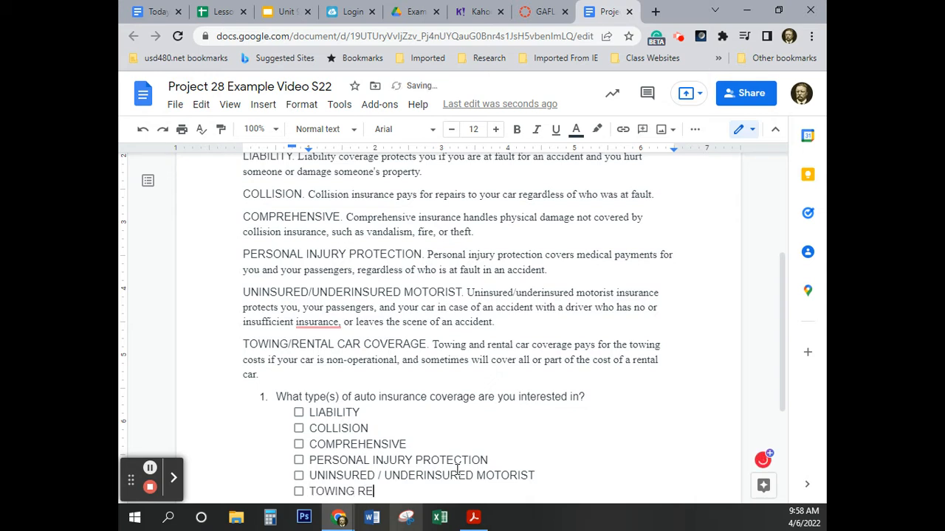
type("NTAL CAR COVERA")
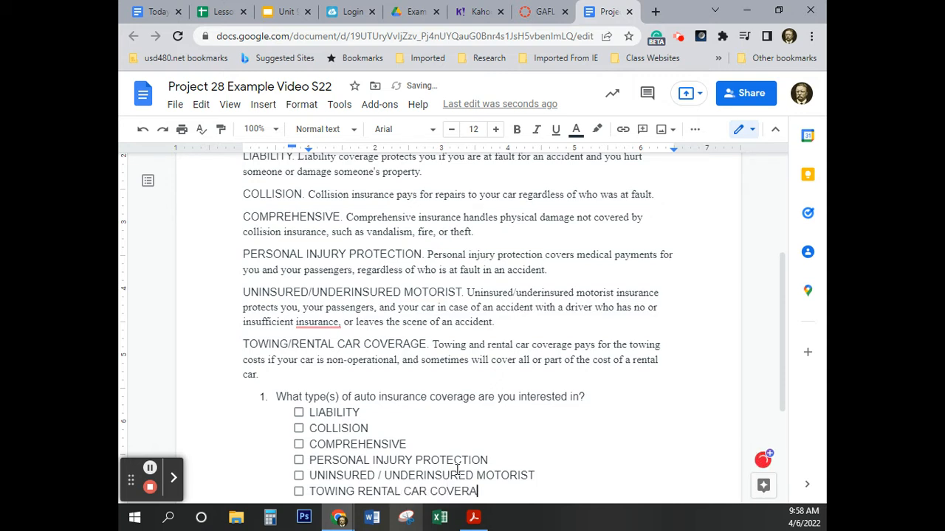
type("GE")
Step: Fix the last two checkbox options to read UNINSURED/UNDERINSURED MOTORIST and TOWING/RENTAL CAR COVERAGE, with slashes and no surrounding spaces
left_click(356, 491)
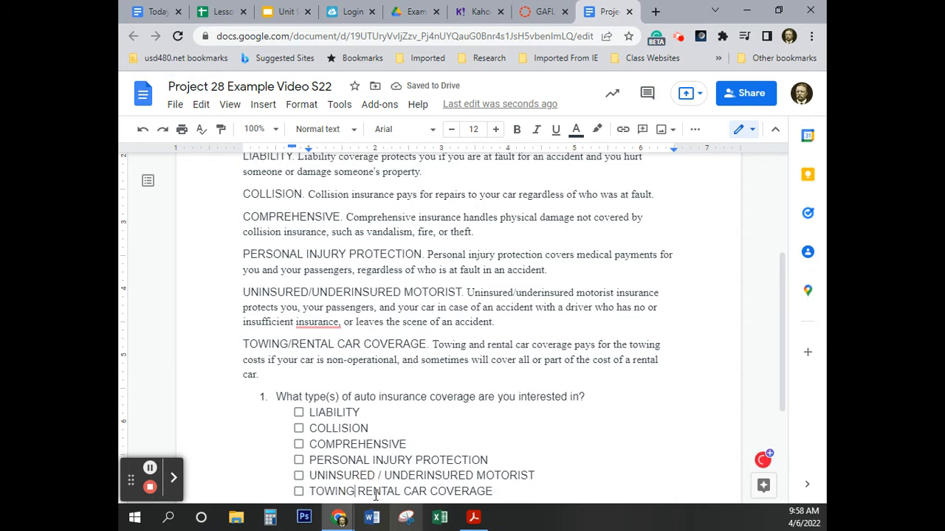
key("Delete")
type("/")
left_click(378, 476)
key("Right")
key("Delete")
key("BackSpace")
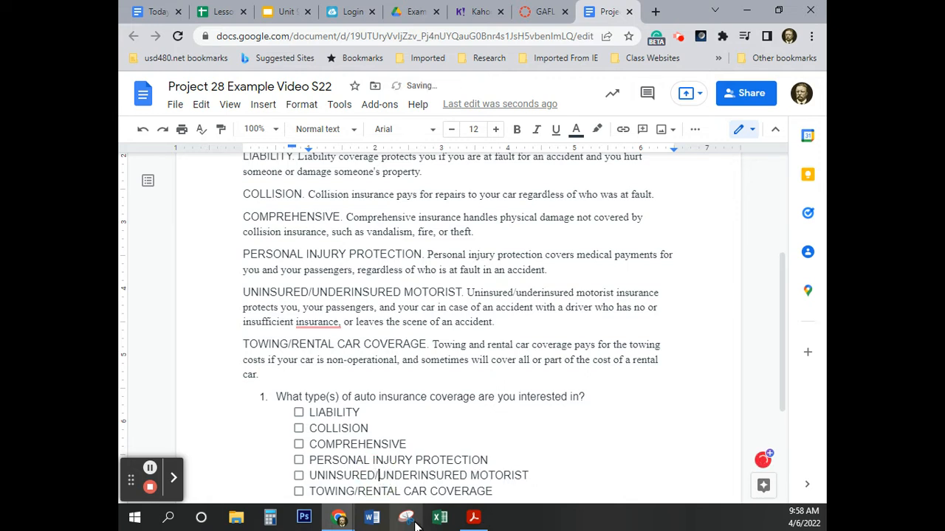
Step: End the checkbox list after TOWING/RENTAL CAR COVERAGE with a plain, unindented blank line
mouse_move(408, 519)
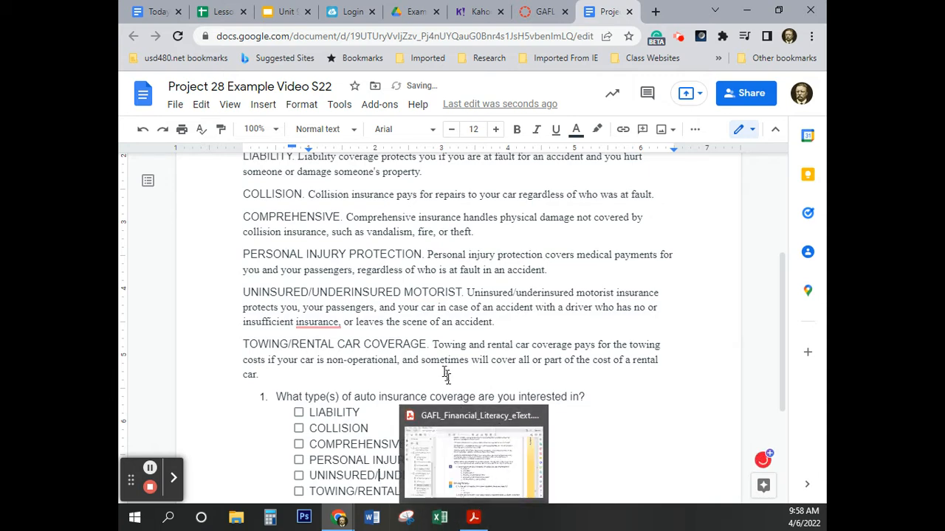
scroll(443, 371, "down", 3)
left_click(506, 301)
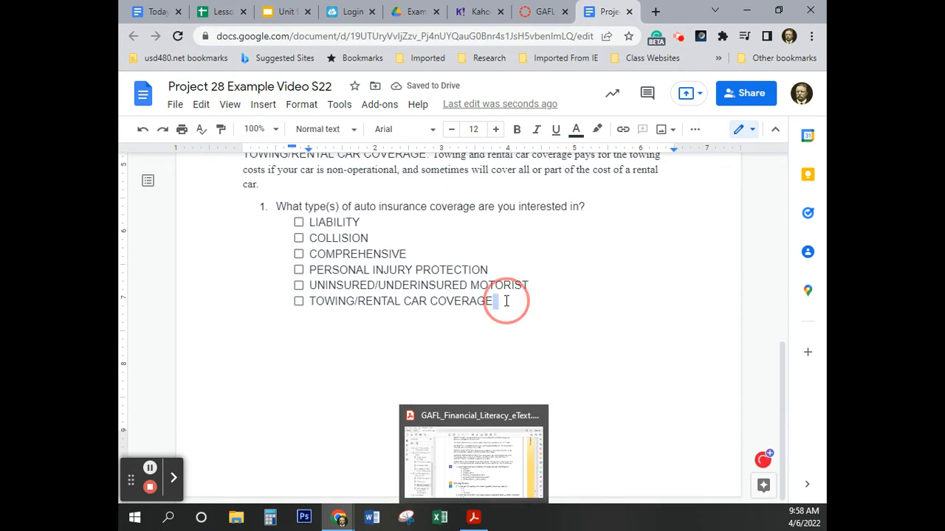
left_click(507, 301)
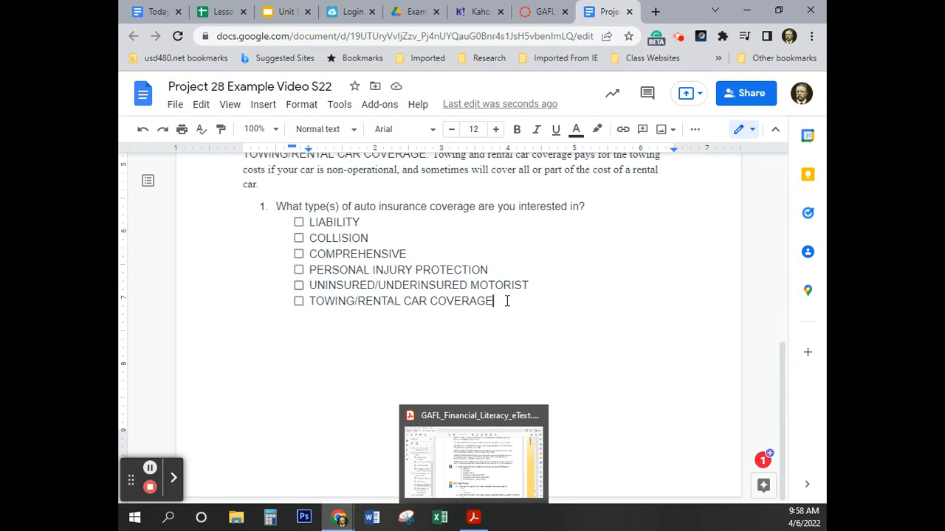
left_click(506, 301)
key("Return")
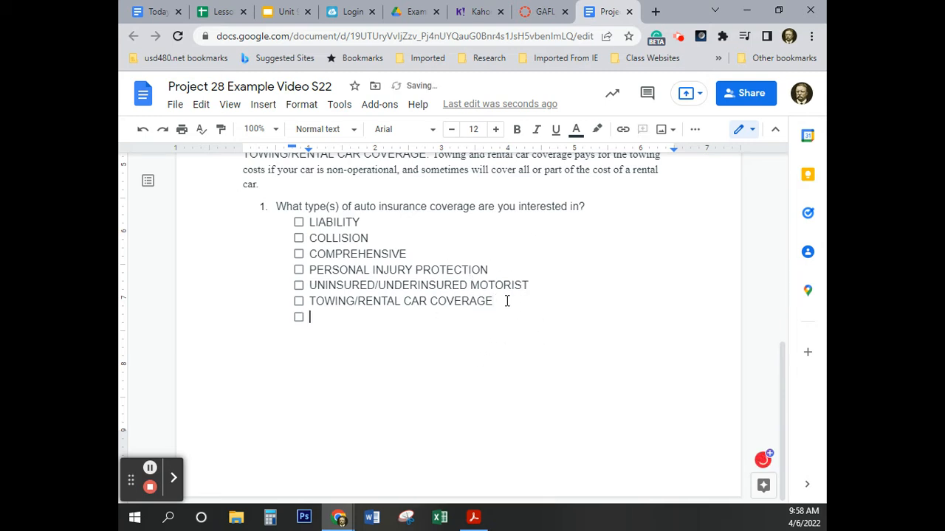
key("BackSpace")
key("BackSpace")
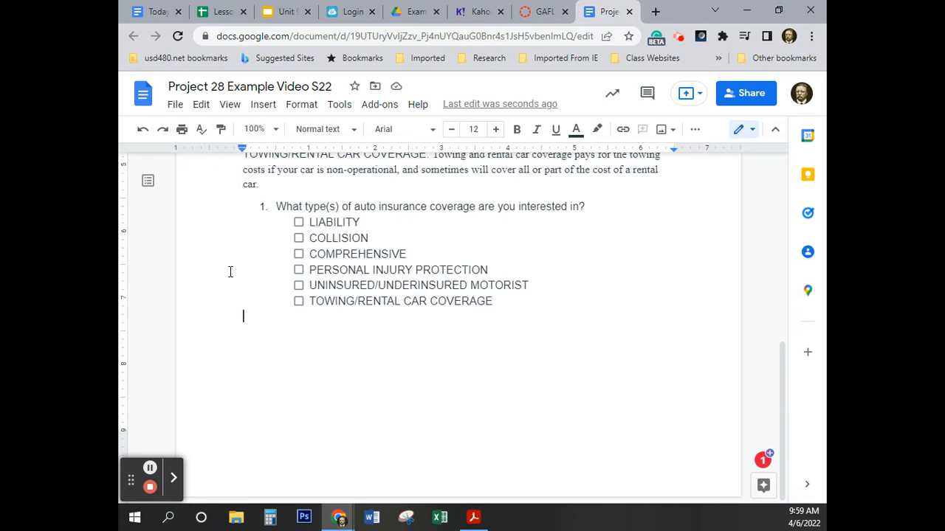
type("dRIVING")
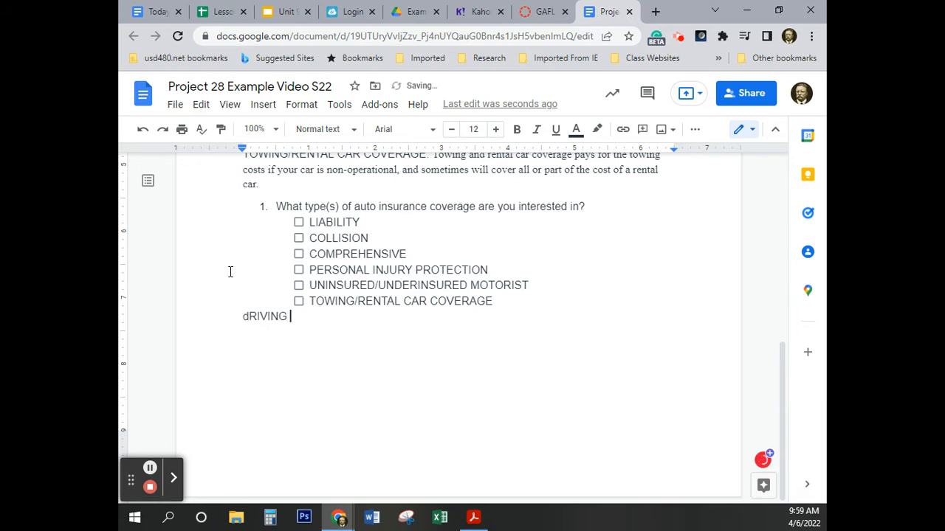
key("BackSpace")
key("BackSpace")
key("BackSpace")
key("BackSpace")
key("BackSpace")
key("BackSpace")
key("BackSpace")
Step: Enter the heading "Driving History" below the checkbox options and start a numbered list on the line beneath it
type("Driving History")
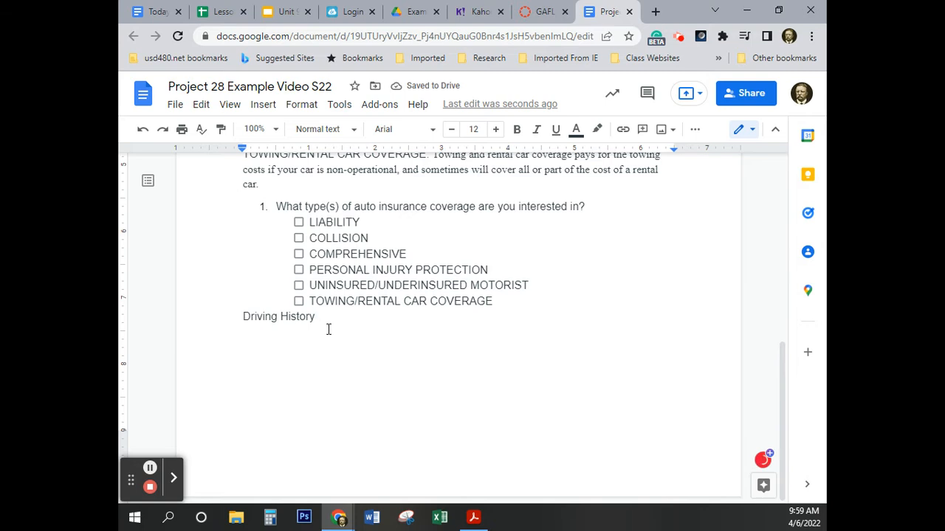
key("Return")
left_click(699, 131)
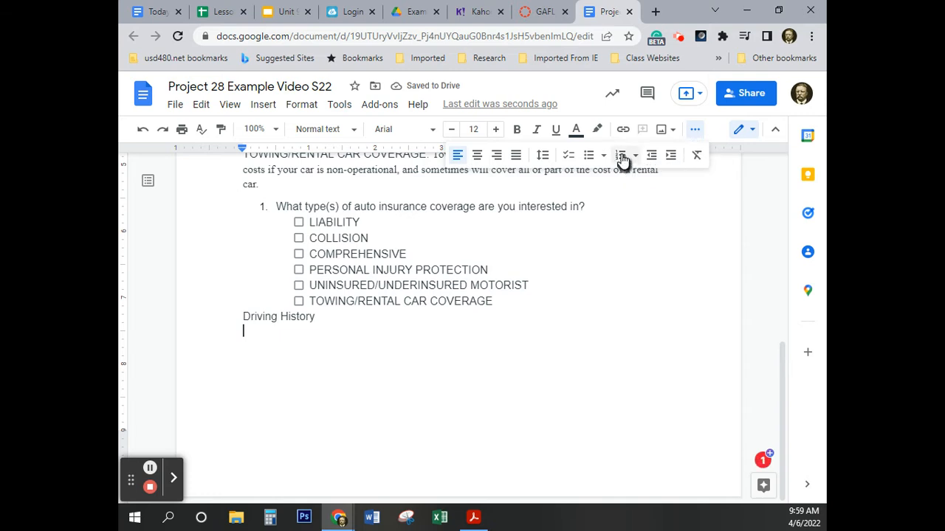
left_click(621, 156)
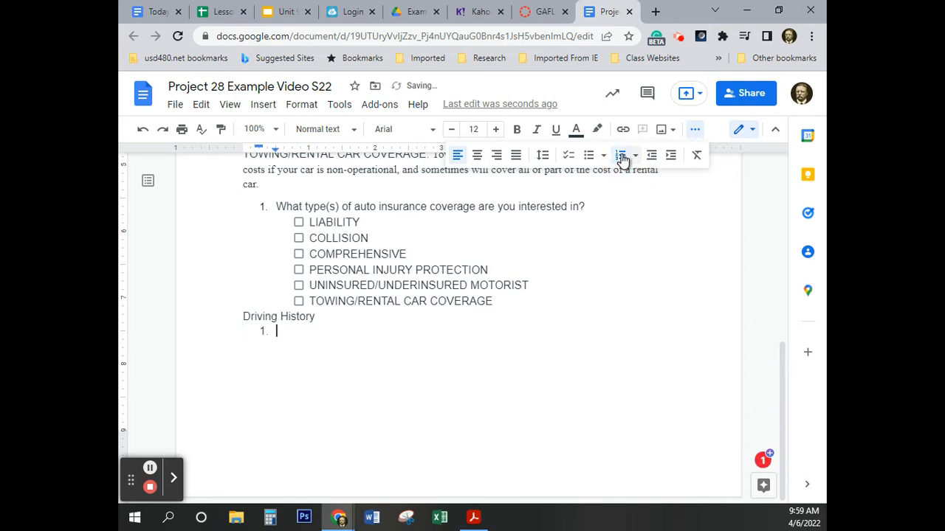
Step: Restart the numbering of the list under Driving History at 2
right_click(262, 331)
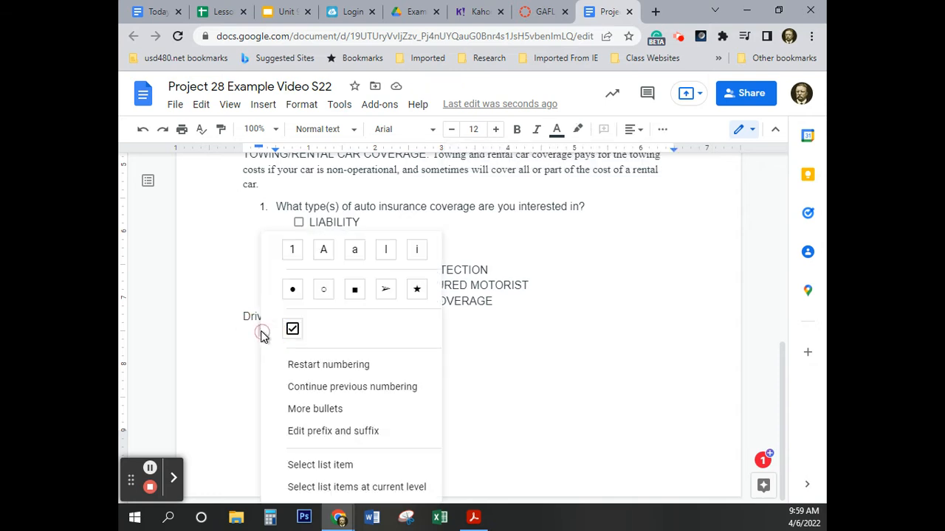
left_click(313, 368)
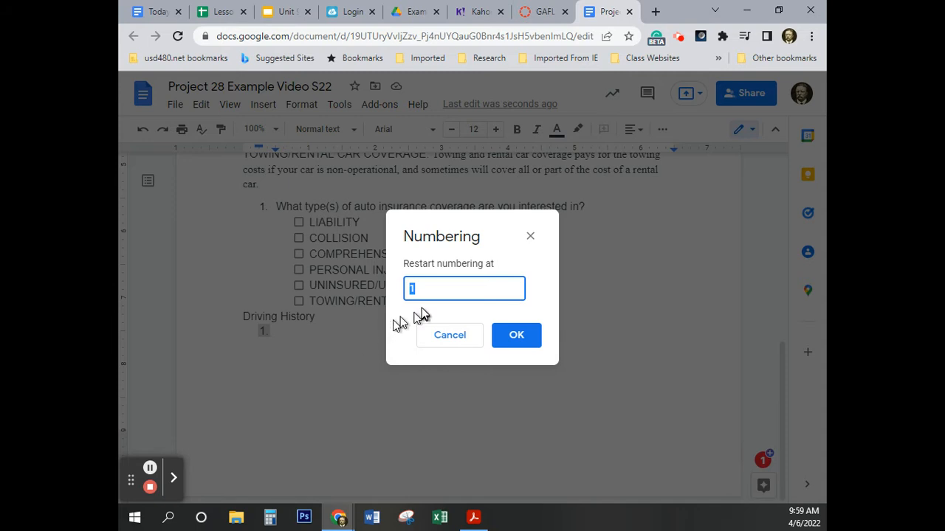
type("2")
left_click(516, 338)
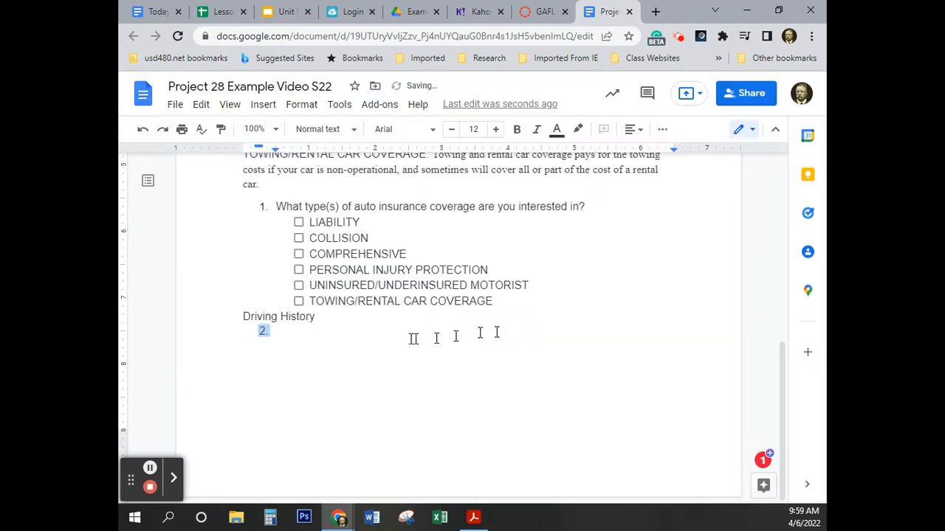
left_click(319, 334)
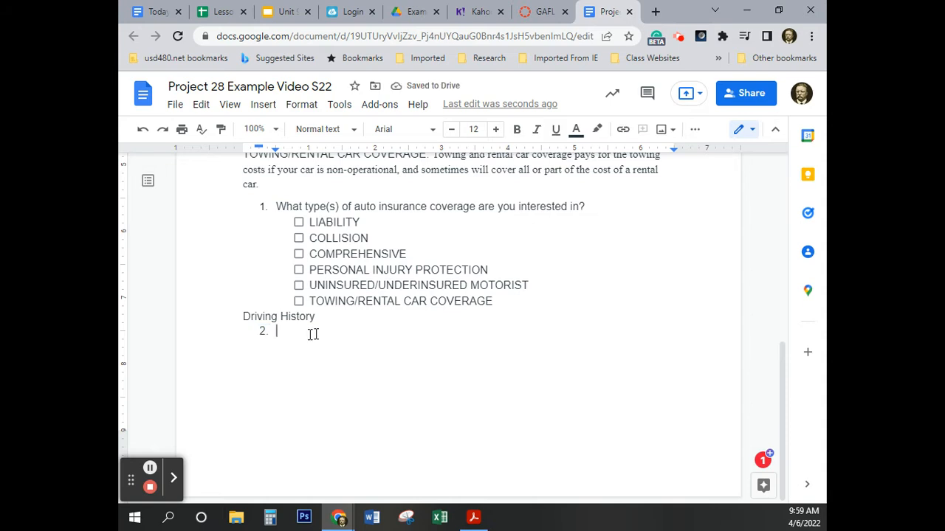
Step: Copy "In the last 36 months, how many accidents have you been in?" from the Canvas assignment into list item 2 of the document
scroll(443, 192, "up", 2)
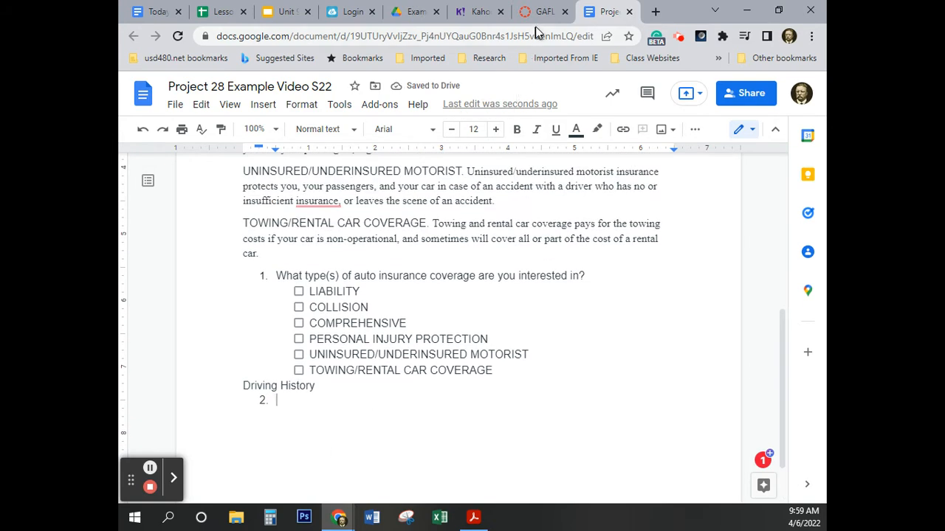
left_click(516, 15)
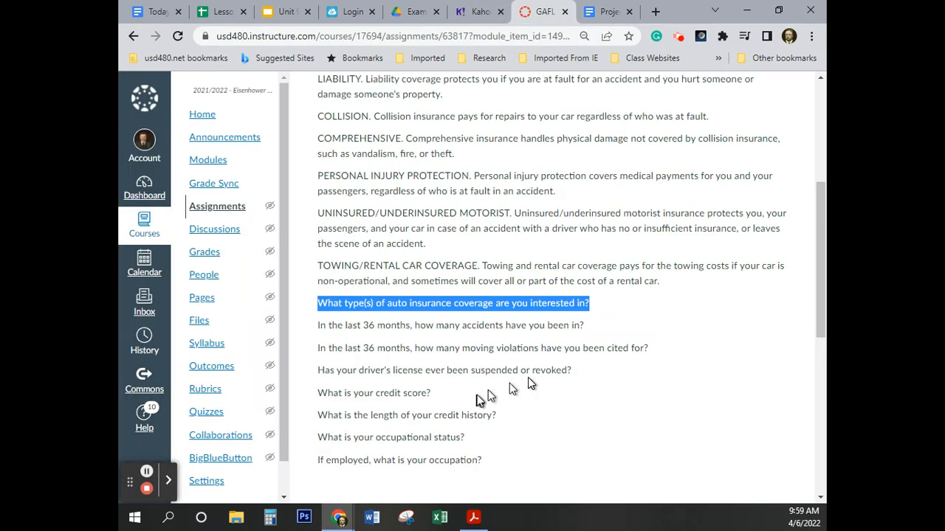
left_click(591, 327)
left_click_drag(590, 327, 314, 336)
key("ctrl+c")
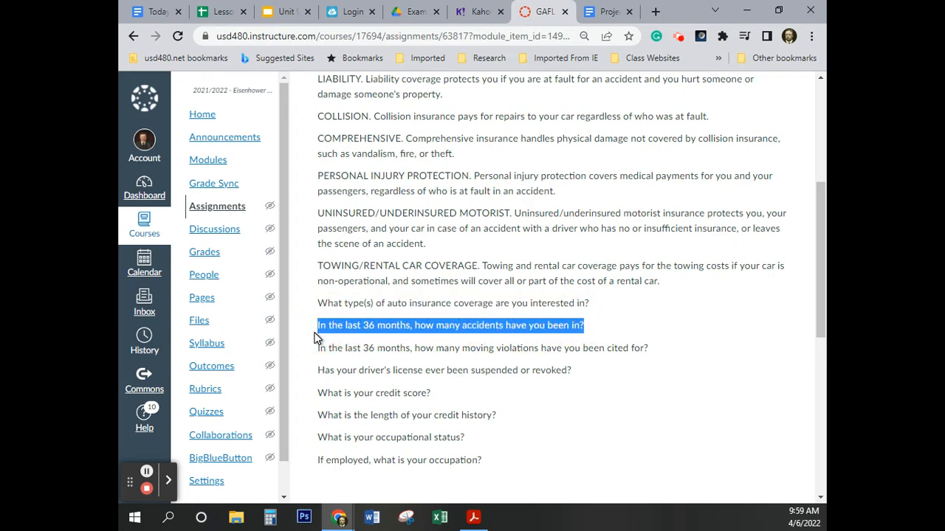
left_click(604, 12)
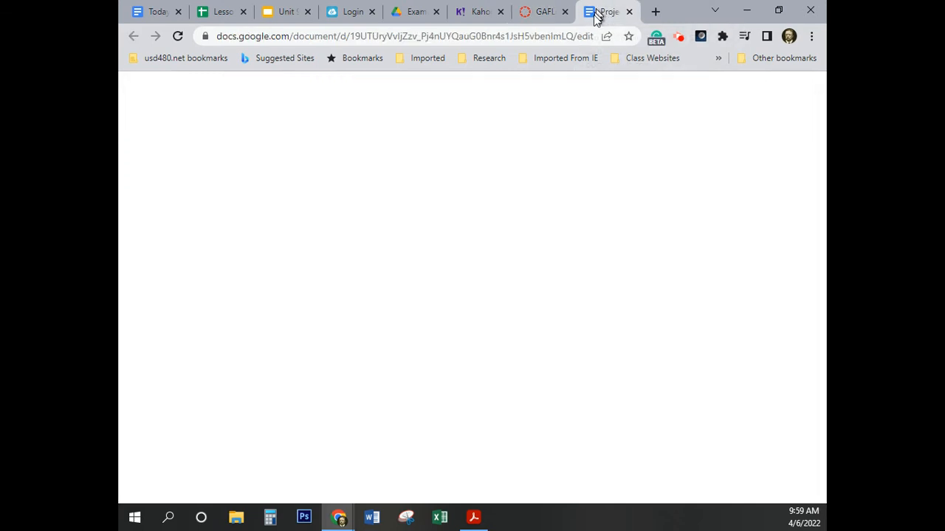
left_click(407, 397)
key("ctrl+v")
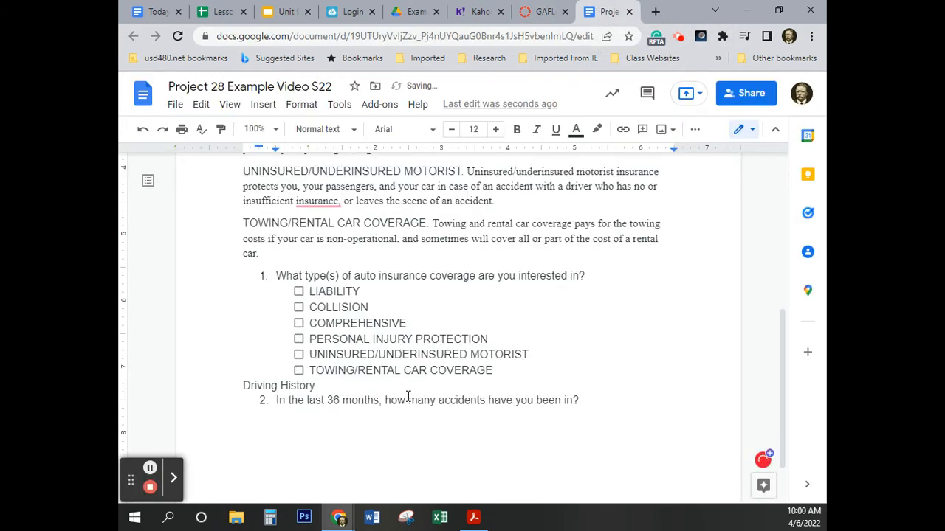
Step: Add an indented sub-item under question 2 and change its letter marker to a hollow circle
key("Return")
key("Tab")
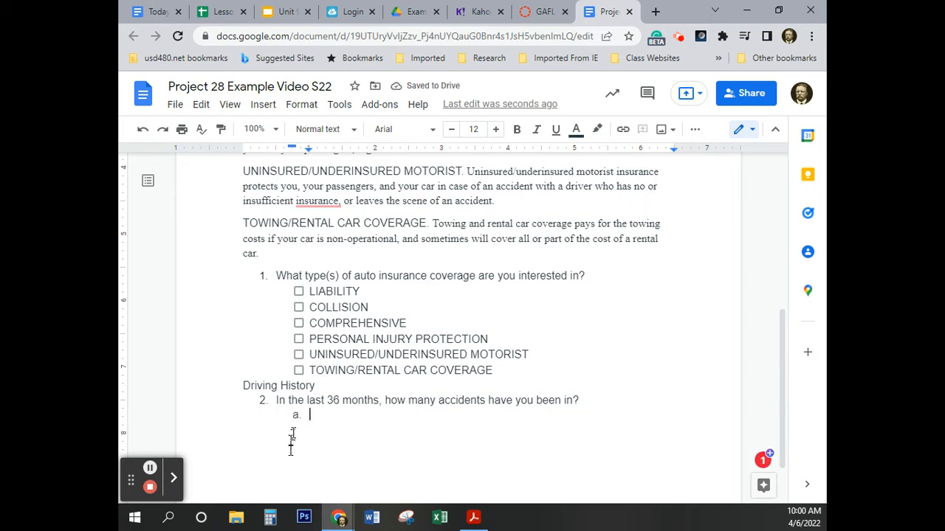
right_click(296, 414)
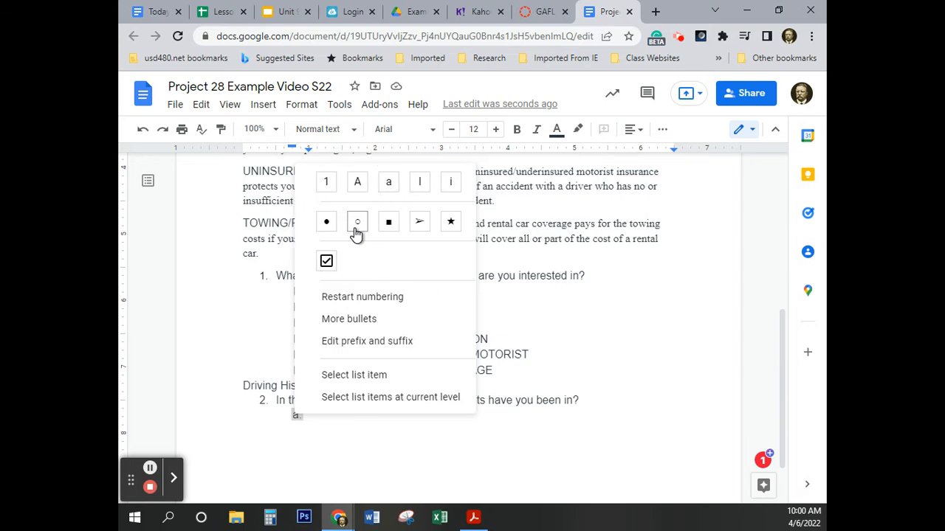
left_click(356, 233)
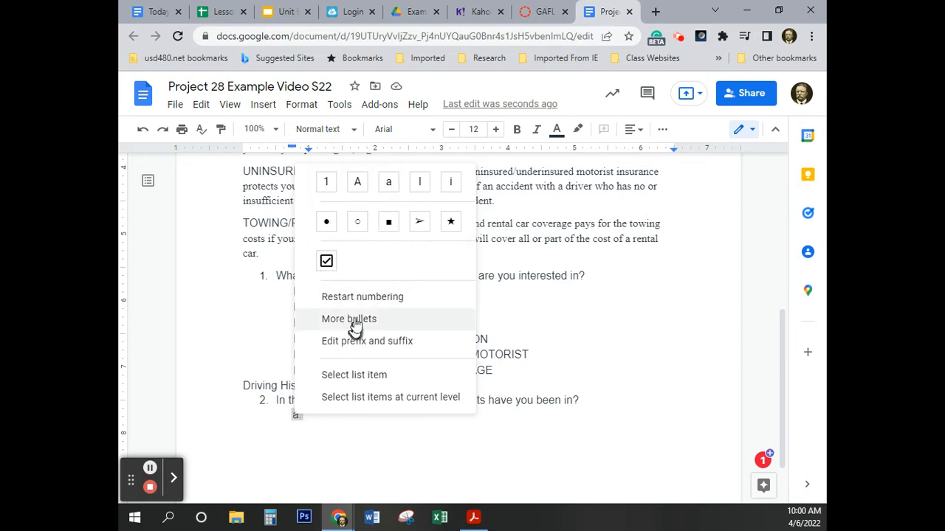
left_click(358, 226)
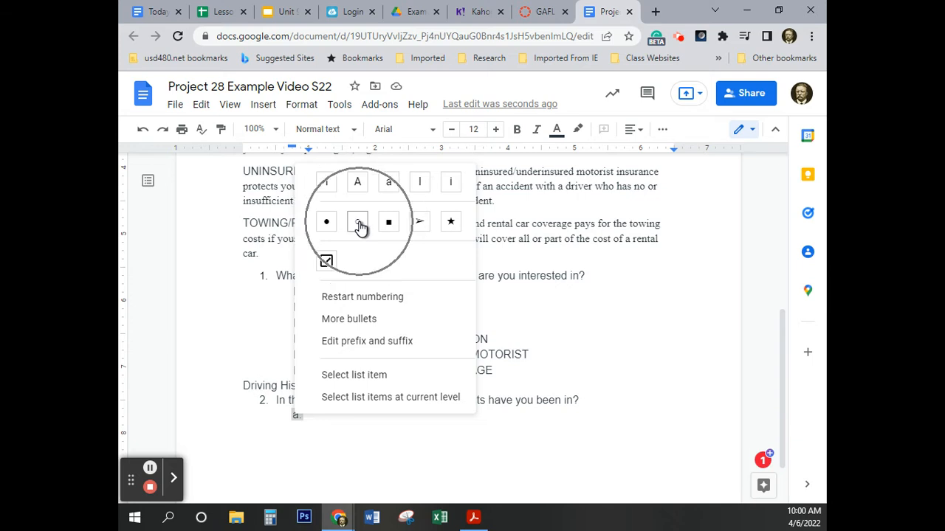
left_click(330, 416)
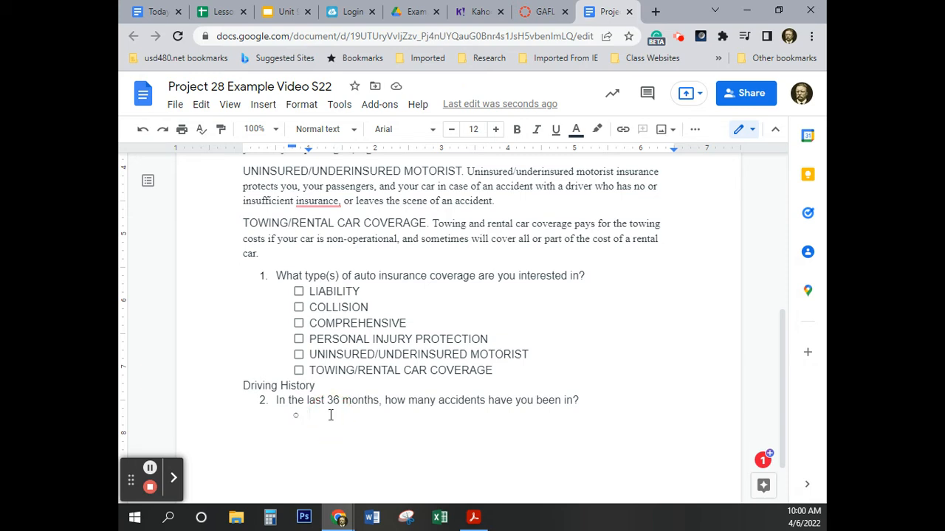
Step: Enter the circle answer options "0", "1 - 2" and "3 or more" under question 2
type("0")
key("Return")
type("1 -")
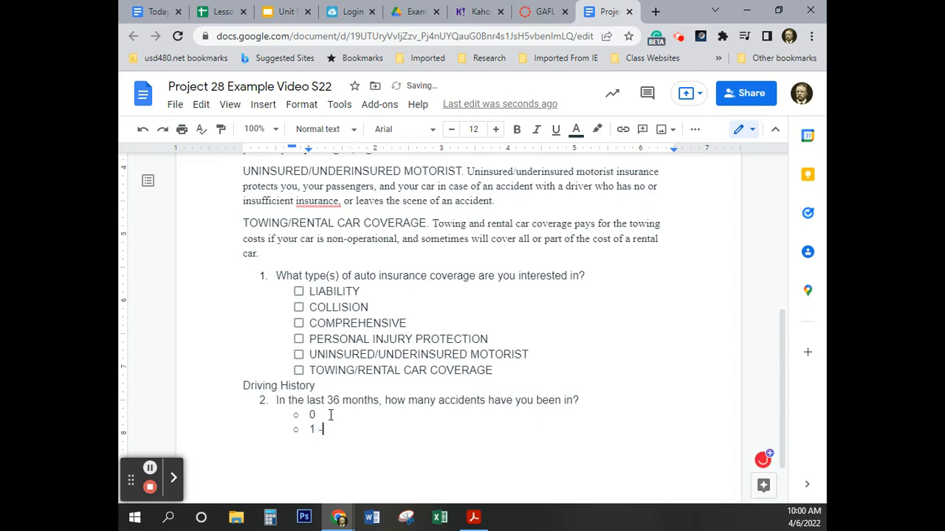
type(" 2")
key("Return")
type("3 or more")
key("Return")
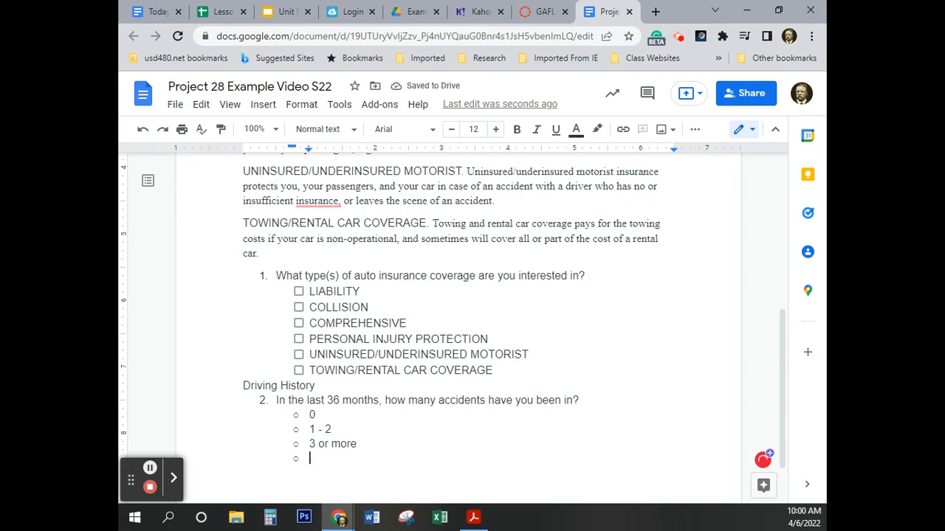
Step: Copy "In the last 36 months, how many moving violations have you been cited for?" from the Canvas assignment into the document as list item 3
key("shift+Tab")
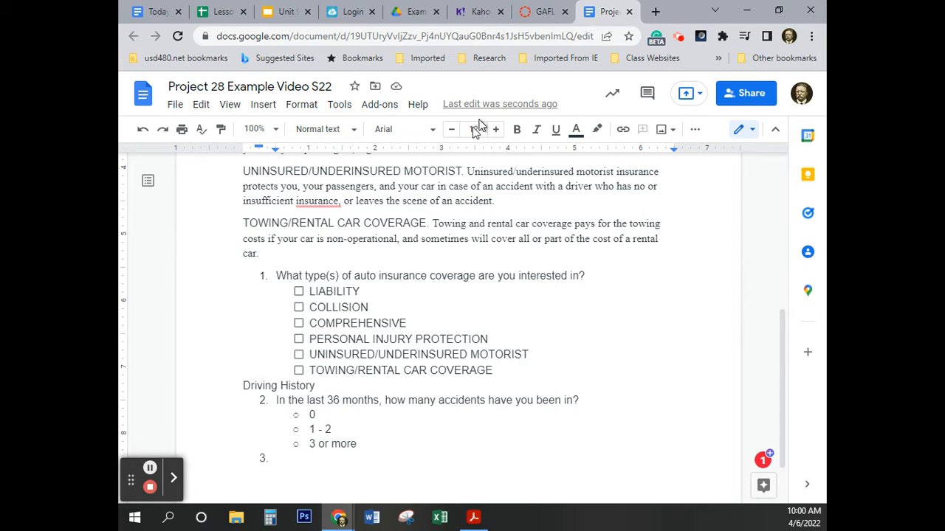
left_click(544, 12)
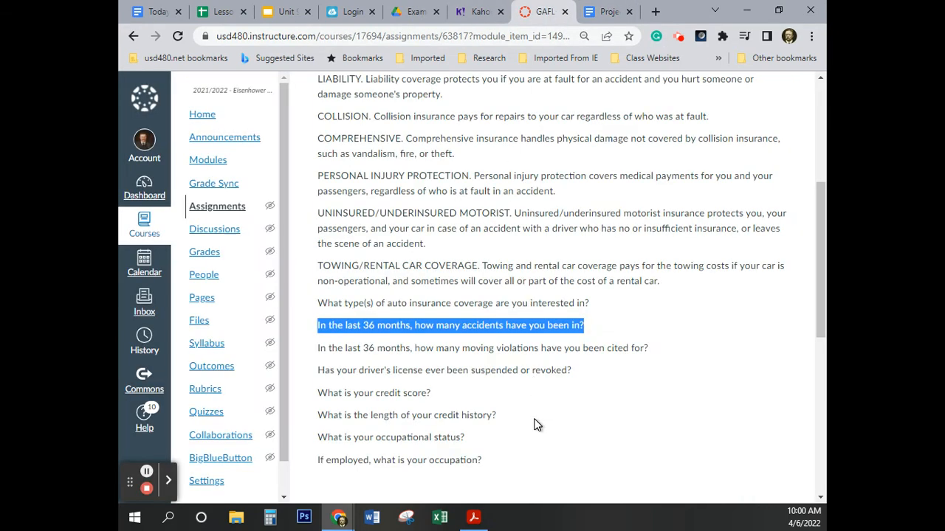
left_click_drag(648, 349, 316, 357)
key("ctrl+c")
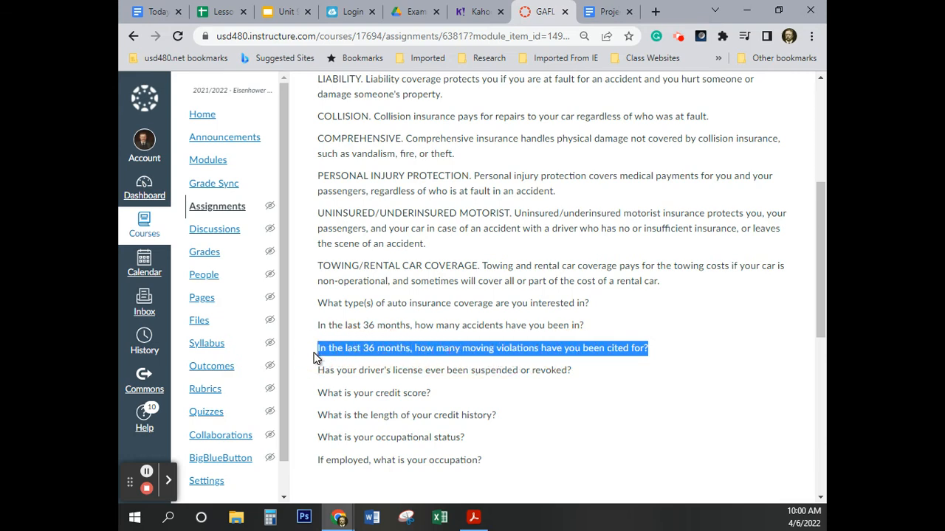
left_click(602, 12)
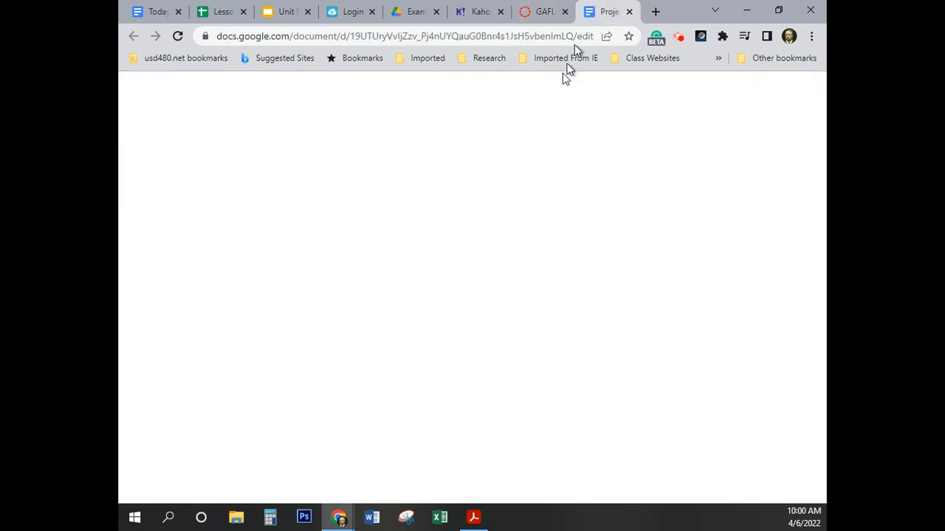
key("ctrl+v")
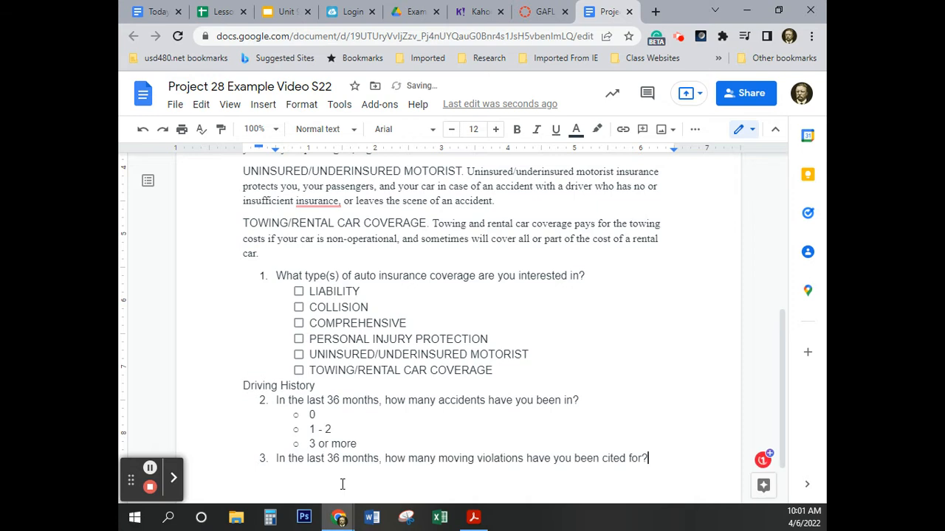
Step: Copy the three answer options of question 2 into indented circle sub-items under question 3
key("Return")
key("Tab")
scroll(344, 439, "down", 1)
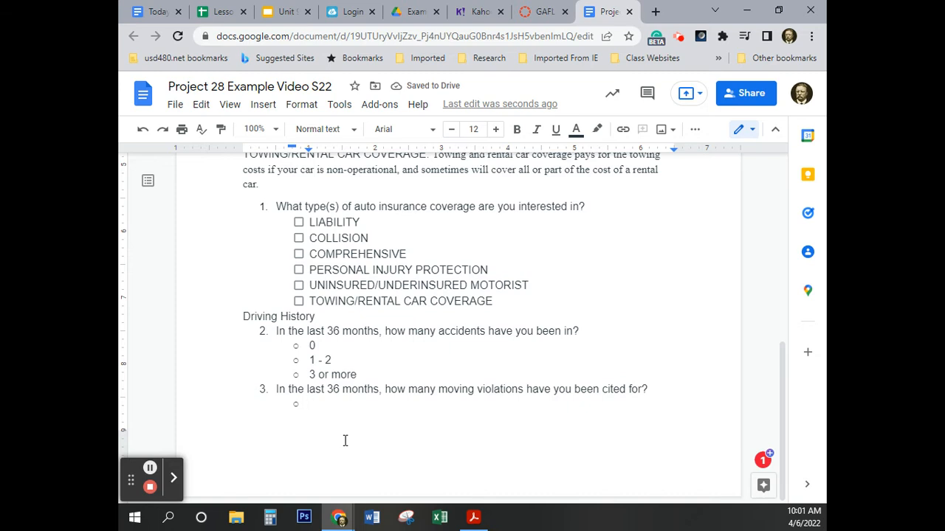
left_click_drag(357, 375, 311, 348)
key("ctrl+c")
left_click(308, 405)
key("ctrl+v")
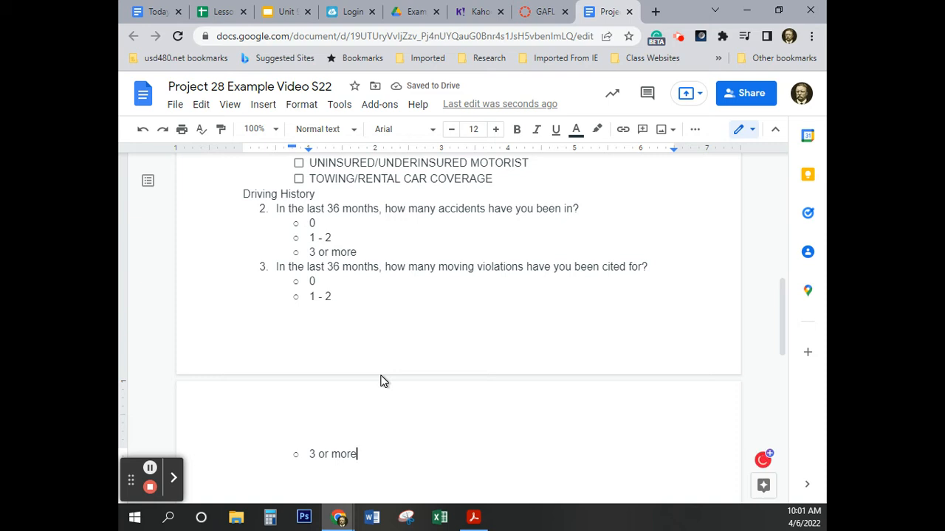
Step: Copy "Has your driver's license ever been suspended or revoked?" from the Canvas assignment into the document as list item 4
key("Return")
key("shift+Tab")
left_click(545, 12)
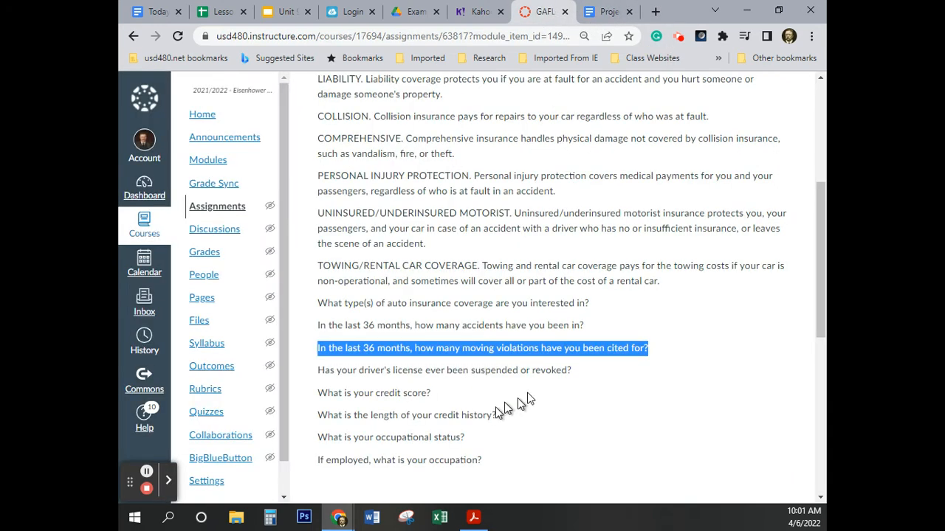
left_click_drag(580, 373, 314, 379)
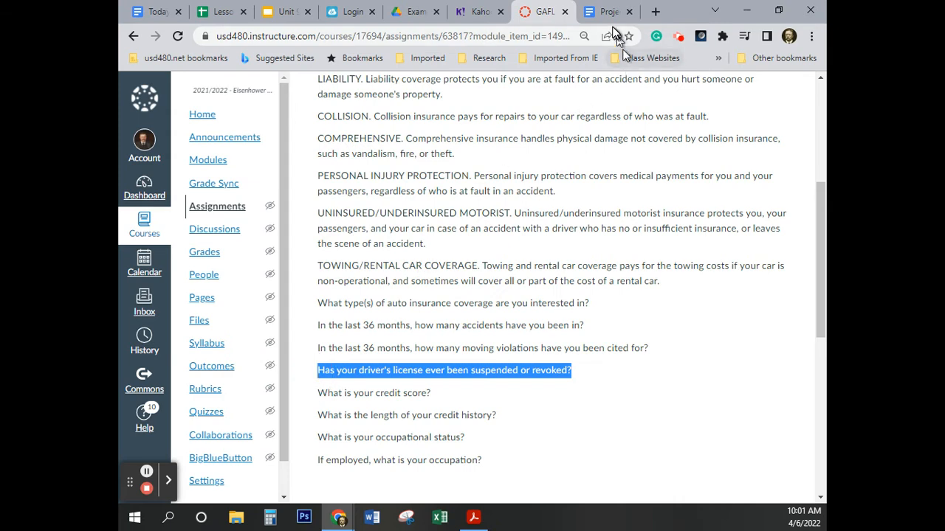
left_click(610, 12)
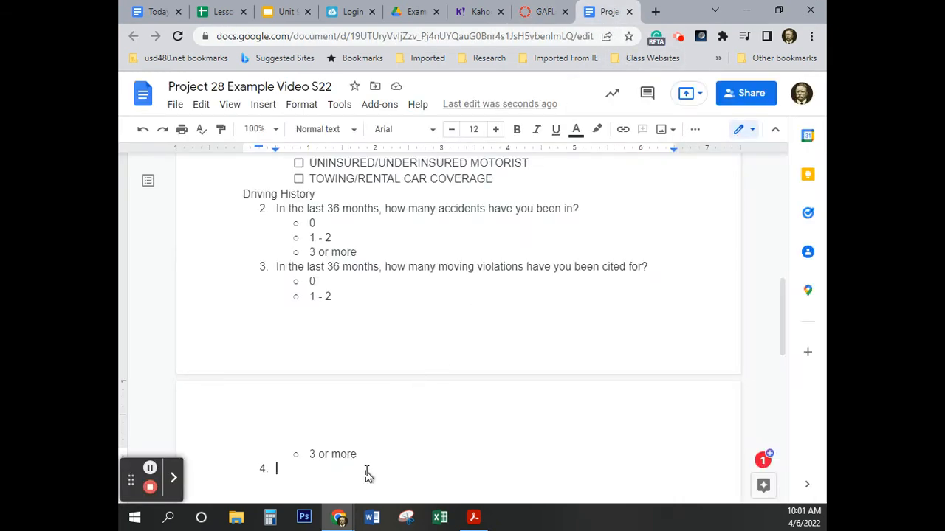
key("ctrl+v")
Step: Add the indented circle answer options "Yes" and "No" under question 4
key("Return")
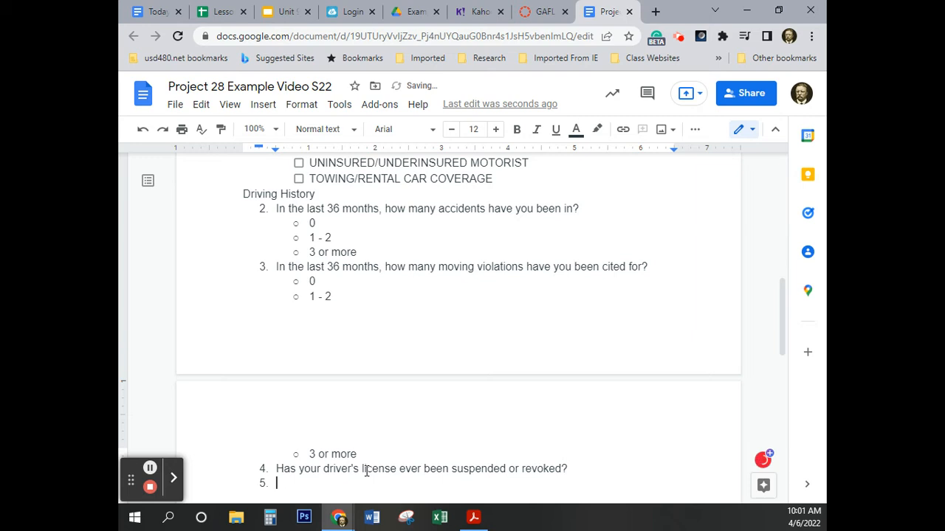
key("Tab")
type("Yes")
key("Return")
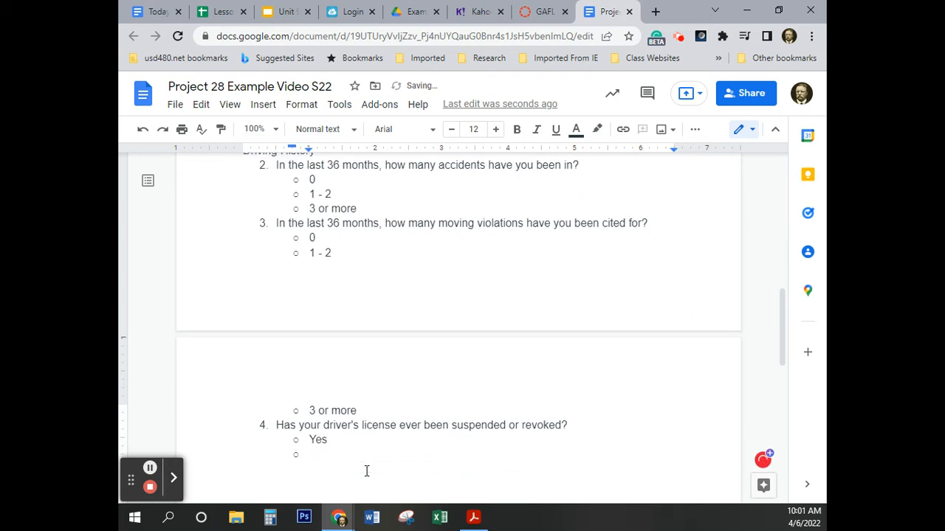
type("No")
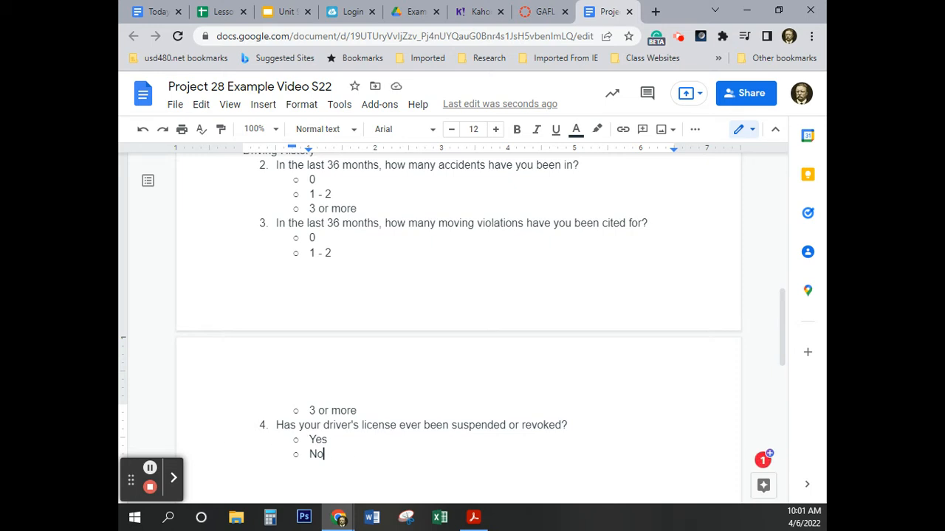
Step: End the list after the "No" option and enter the heading "Demographics" at the page margin
key("Return")
key("BackSpace")
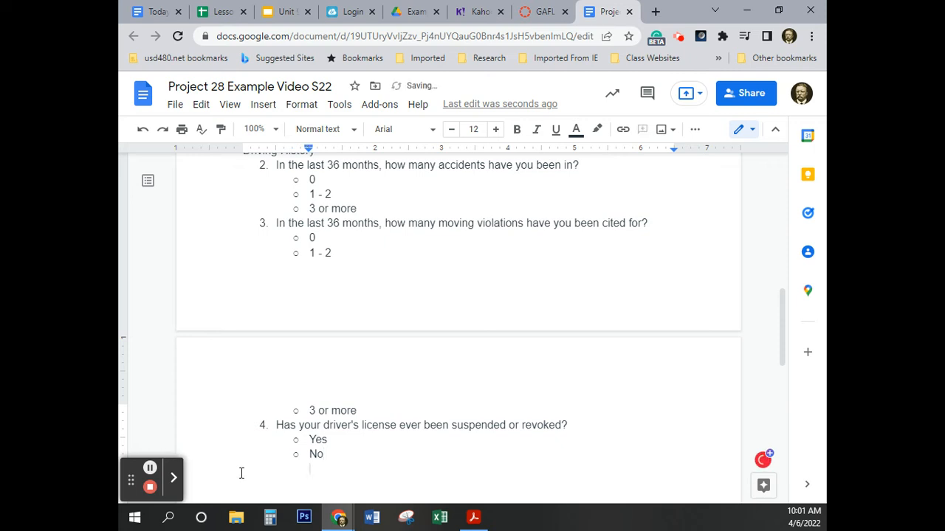
key("BackSpace")
type("Demographics")
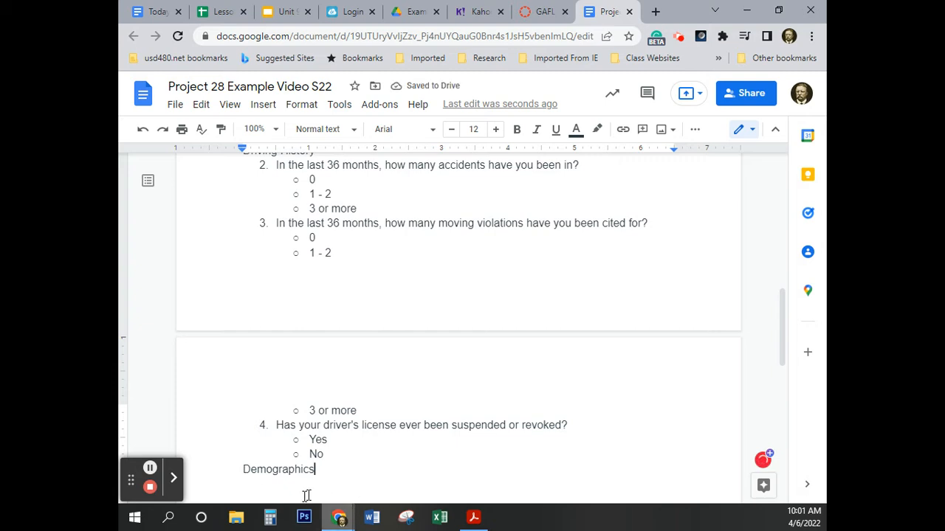
Step: Insert a blank line above the Demographics heading and another above the Driving History heading
left_click(247, 470)
key("Return")
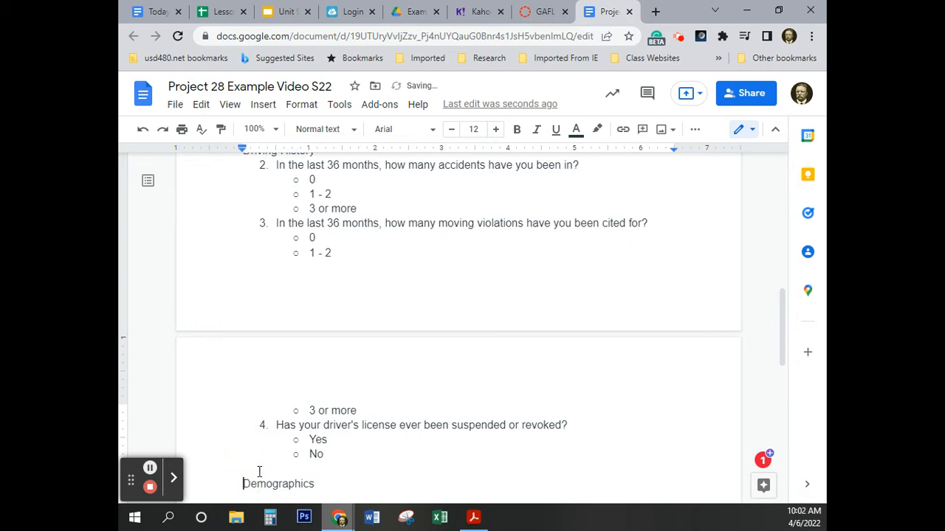
scroll(249, 443, "up", 4)
left_click(245, 427)
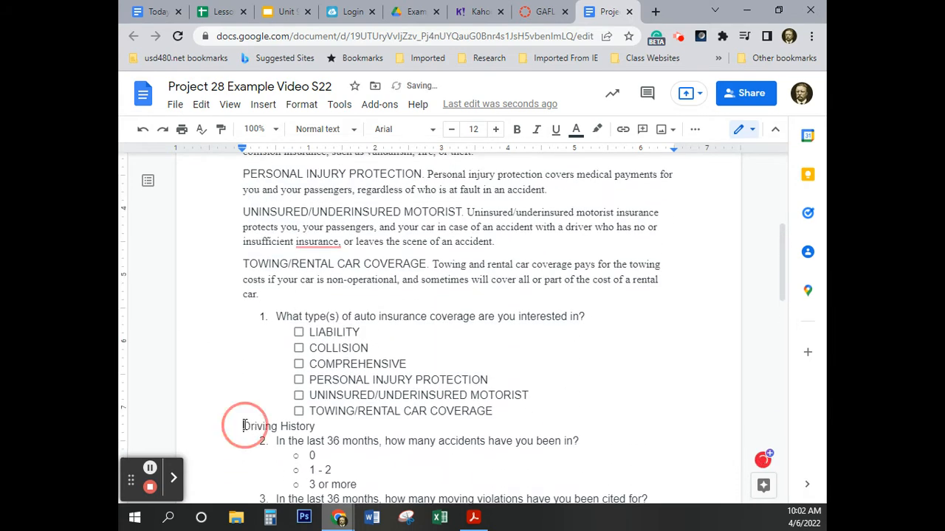
key("Return")
Step: Start a numbered list on a new line beneath the Demographics heading
scroll(258, 435, "down", 5)
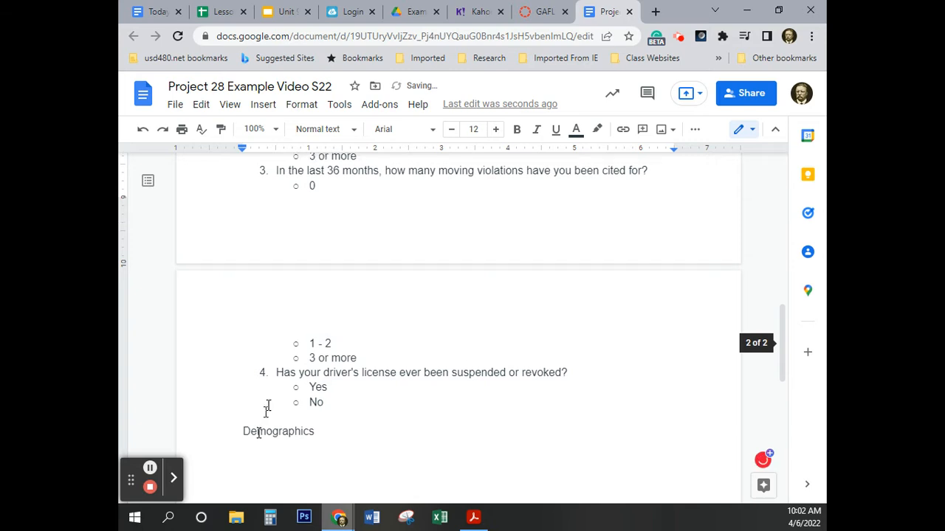
scroll(268, 406, "up", 1)
scroll(268, 405, "down", 2)
scroll(268, 405, "down", 2)
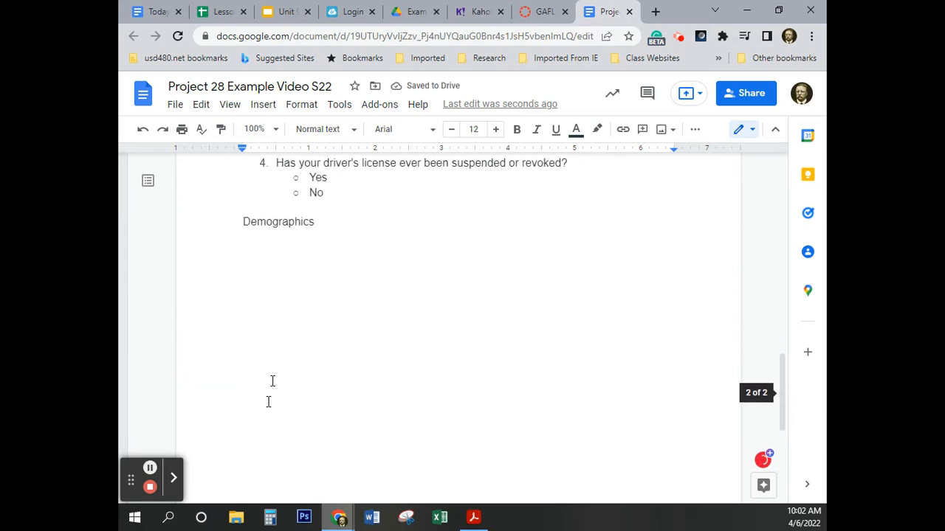
left_click(320, 225)
key("Return")
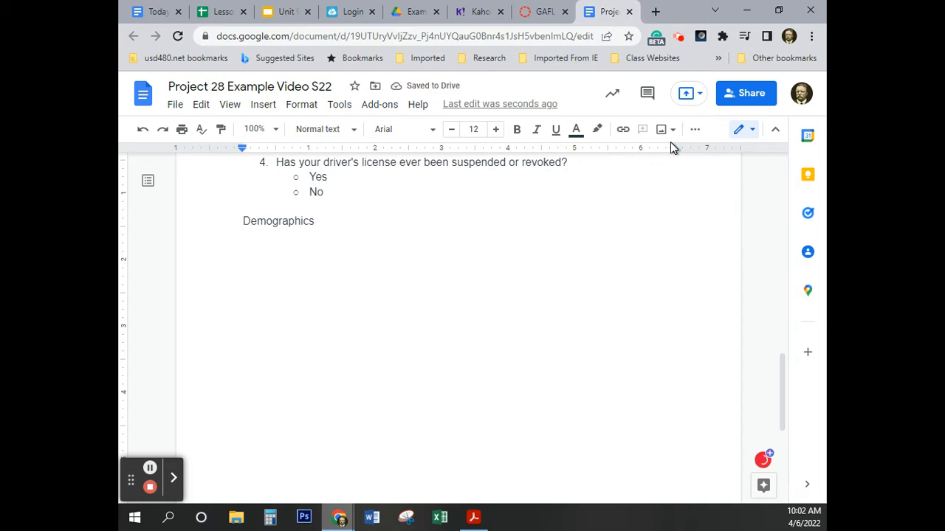
left_click(694, 130)
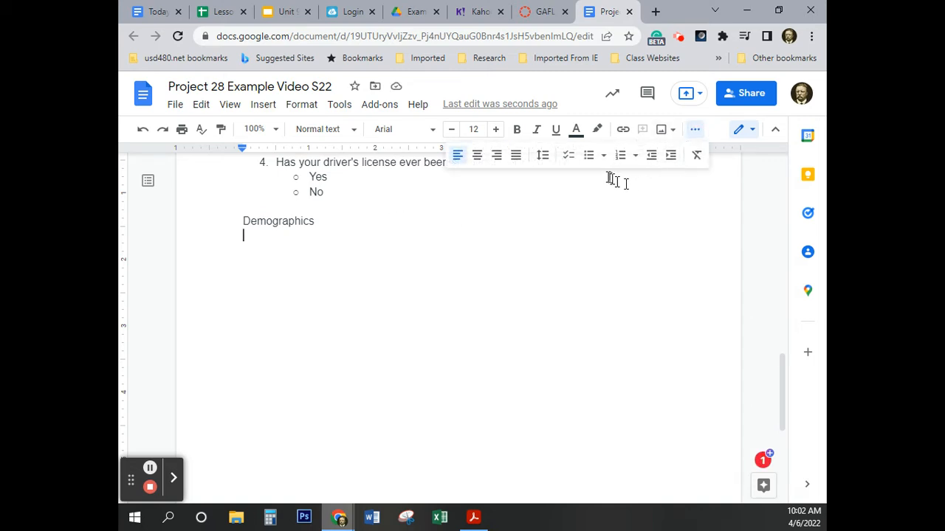
left_click(620, 157)
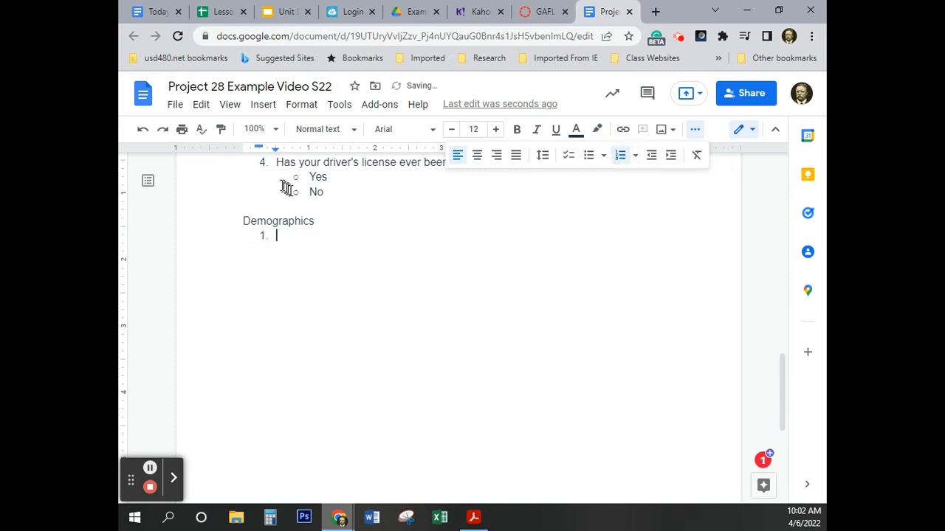
Step: Restart the numbering of the list under Demographics at 5
right_click(262, 238)
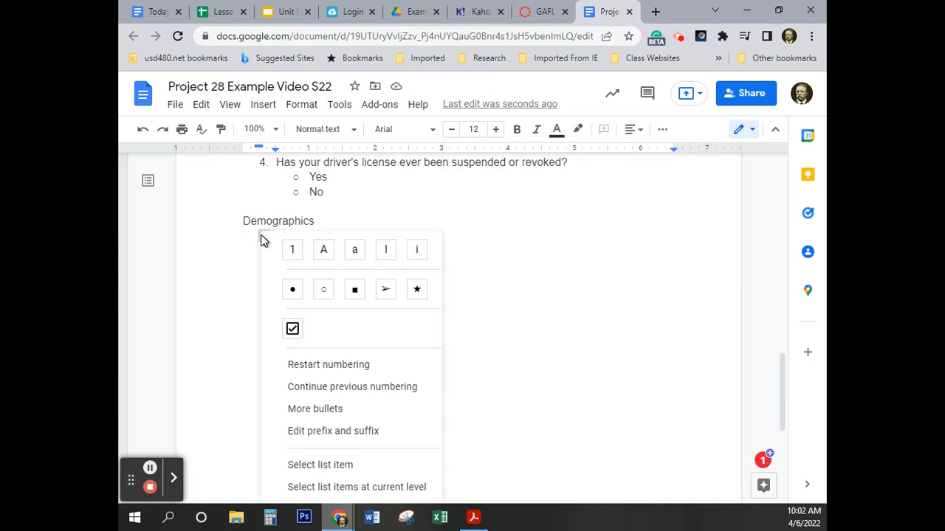
left_click(330, 372)
type("5")
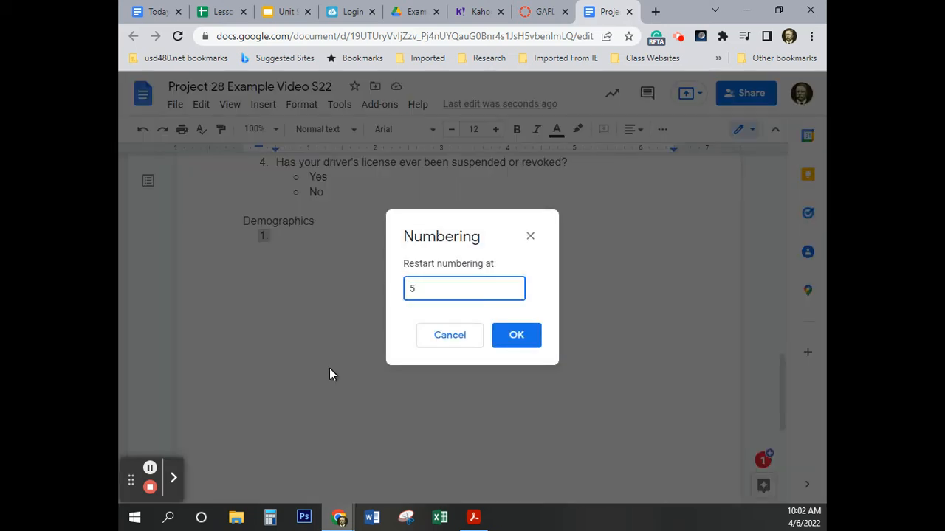
key("Return")
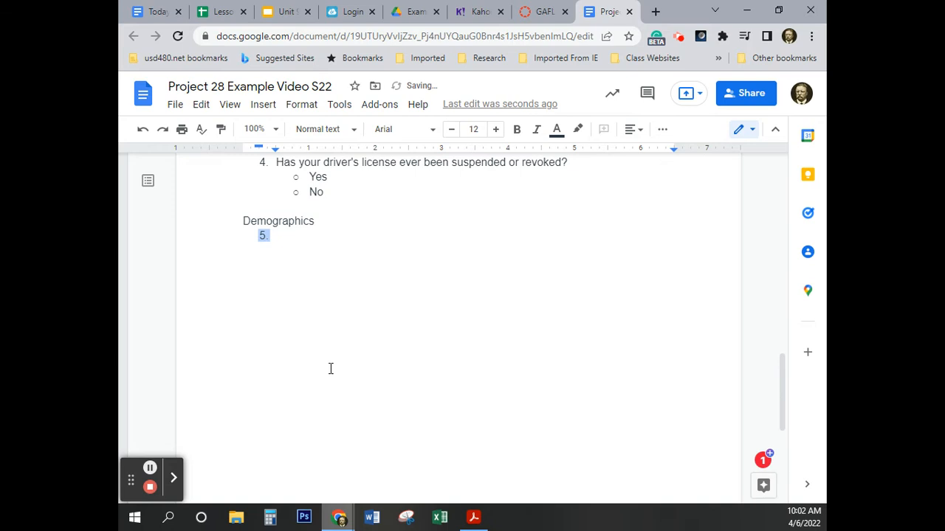
Step: Enter "Age" as question 5 and add an indented sub-item below it with a hollow circle marker
left_click(289, 237)
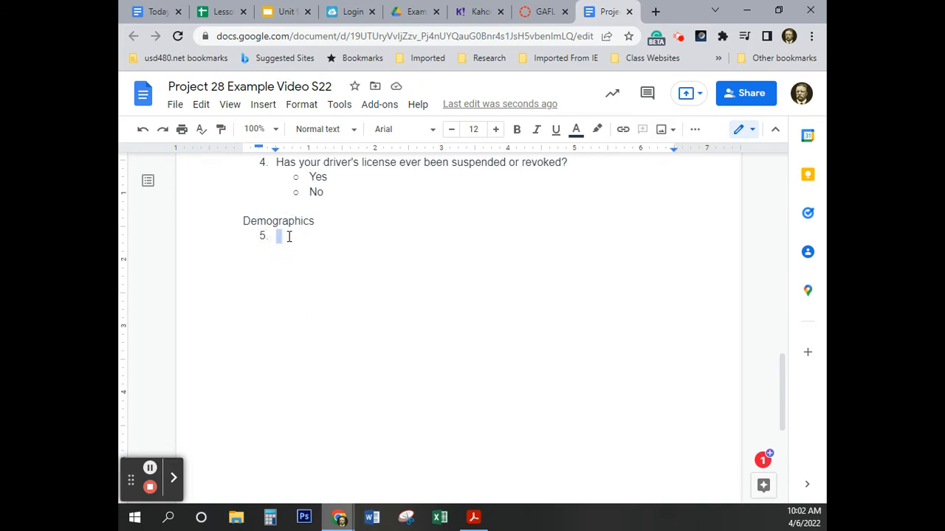
type("Age")
key("Return")
key("Tab")
key("BackSpace")
right_click(295, 253)
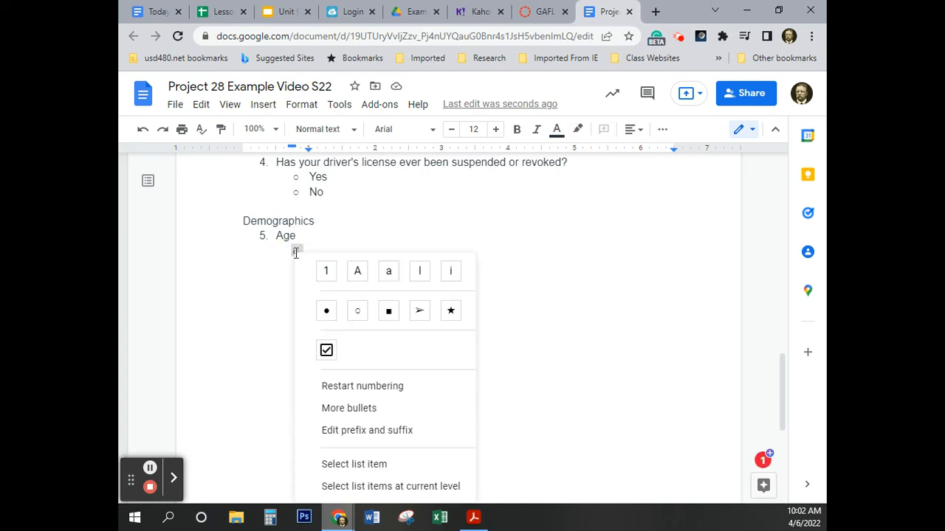
left_click(360, 312)
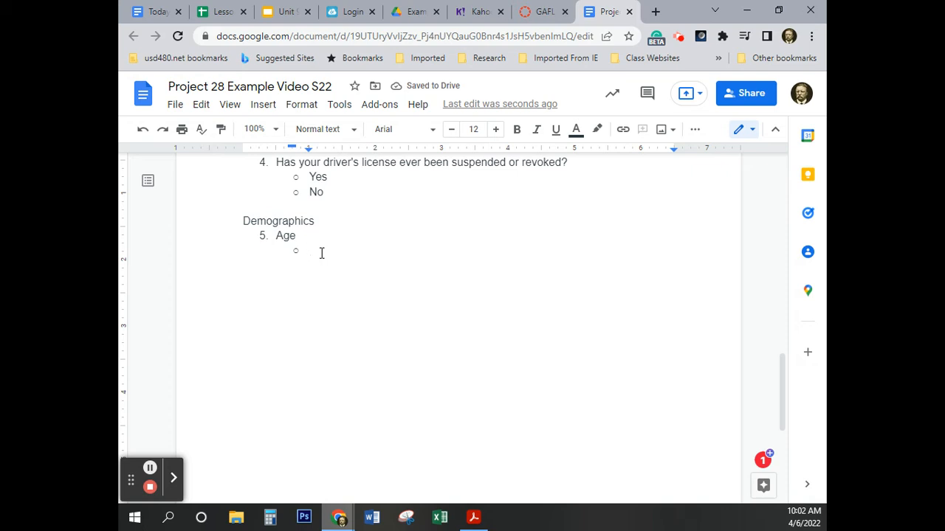
Step: Enter "16 - 19 years old", "20 - 23 years old" and "24 - 29 years old" as the first three answers to the Age question
type("16 - 19 years ol")
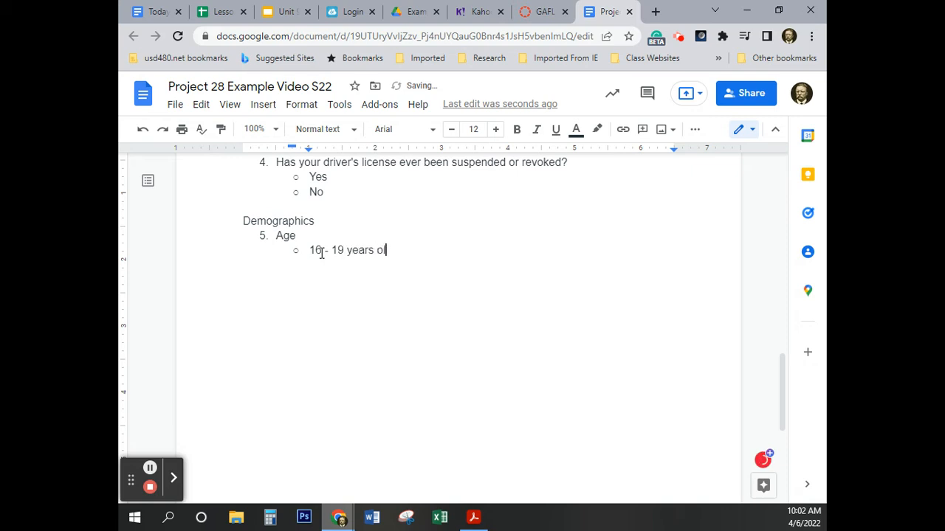
type("d")
double_click(374, 250)
left_click_drag(373, 251, 350, 255)
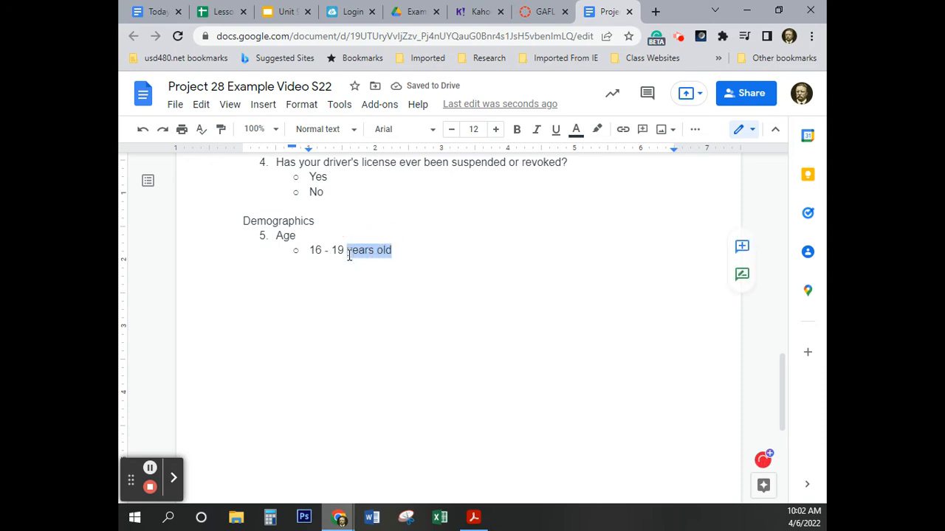
left_click(394, 248)
key("Return")
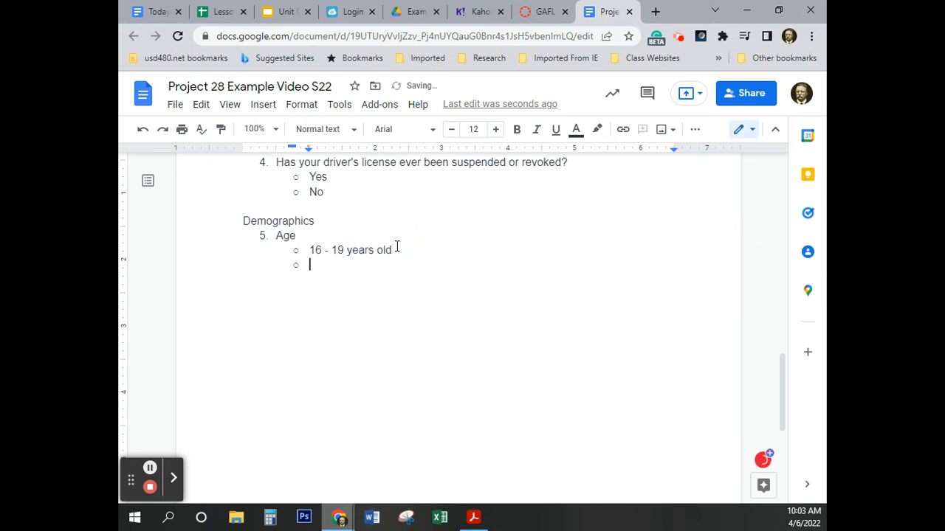
type("20 - 23 years old")
key("Return")
type("24 - ")
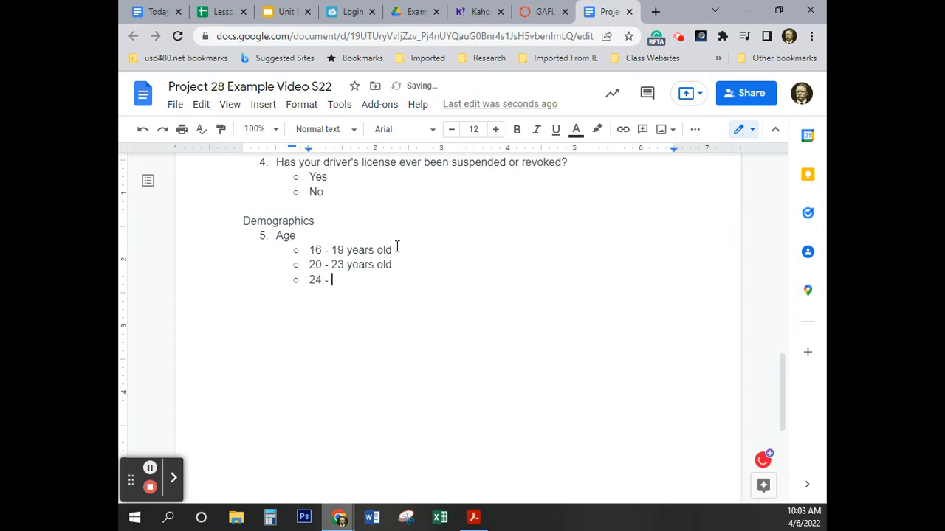
type("29 years old")
key("Return")
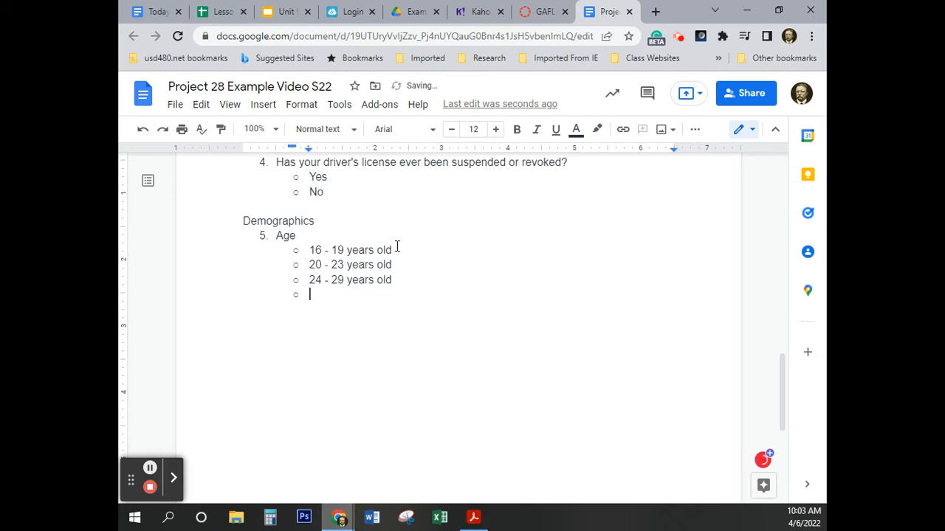
Step: Add the remaining Age answers: "30 - 39 years old", "40 - 49 years old", "50 - 59 years old" and "60 years or older"
type("30 - 39 years old")
key("Return")
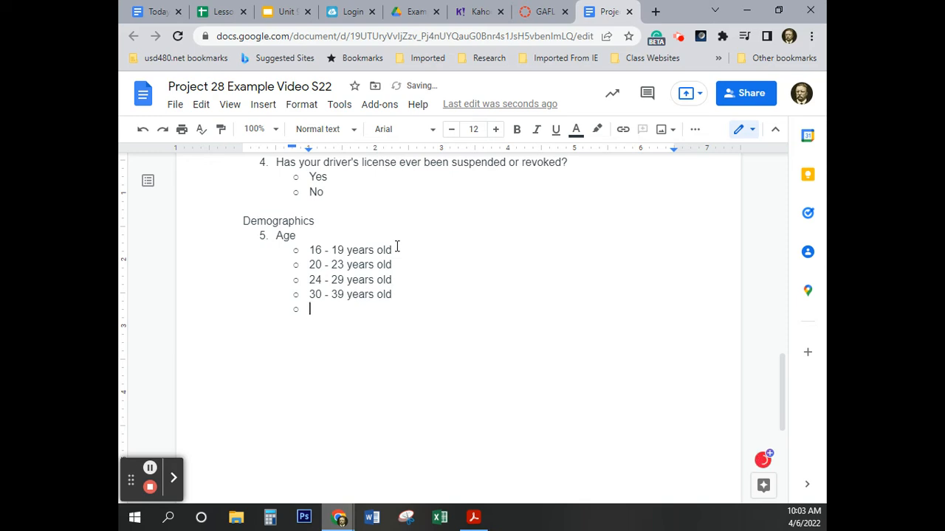
type("40 - 49 years old")
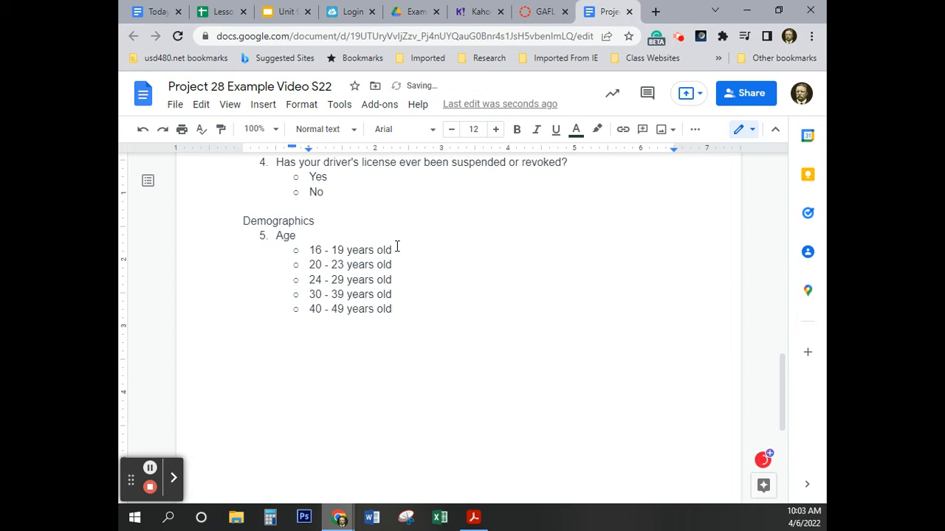
key("Return")
type("50 - 59 years old")
key("Return")
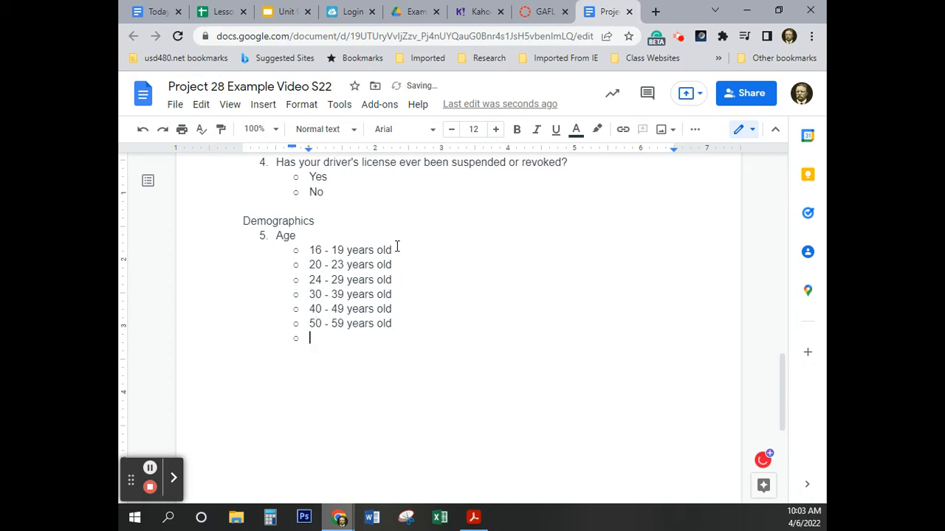
type("60 years or older")
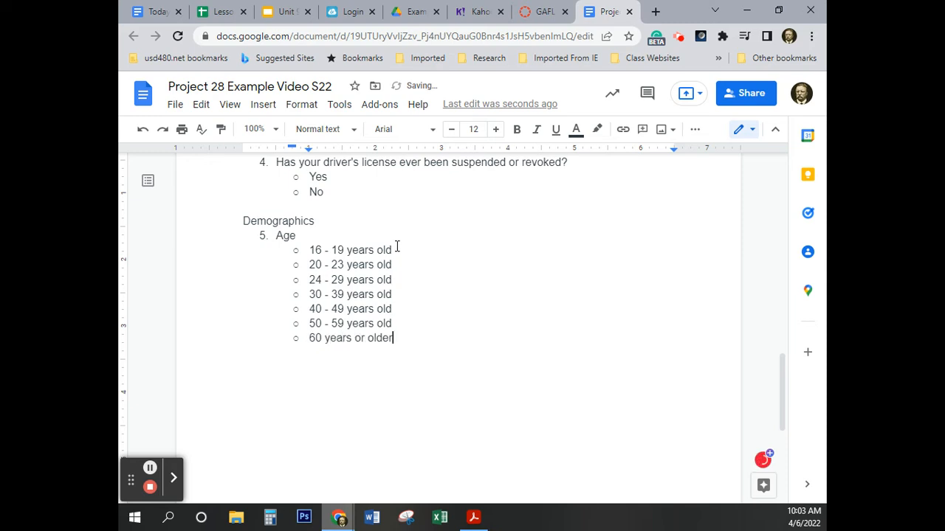
Step: Add "Gender" as question 6 with the indented answers "Male" and "Female"
key("Return")
key("shift+Tab")
type("Gender")
key("Return")
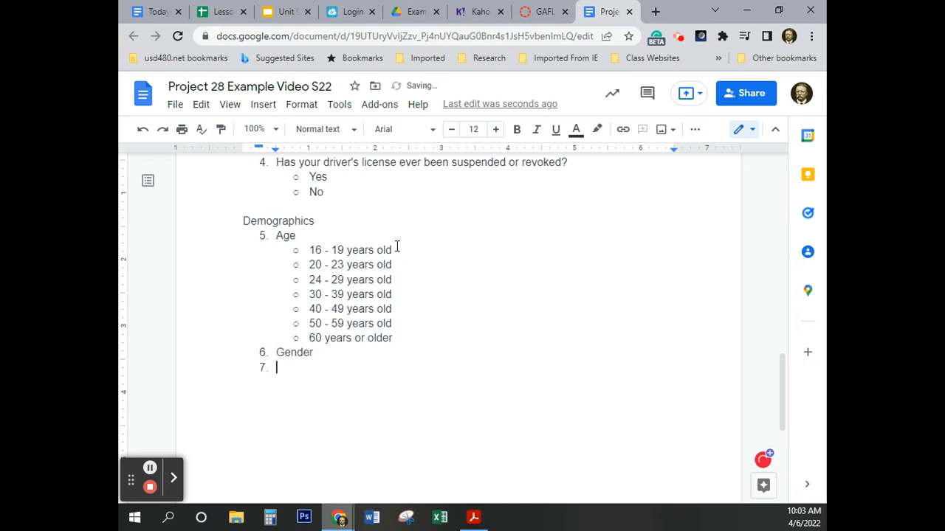
key("Tab")
type("Male")
key("Return")
type("Female")
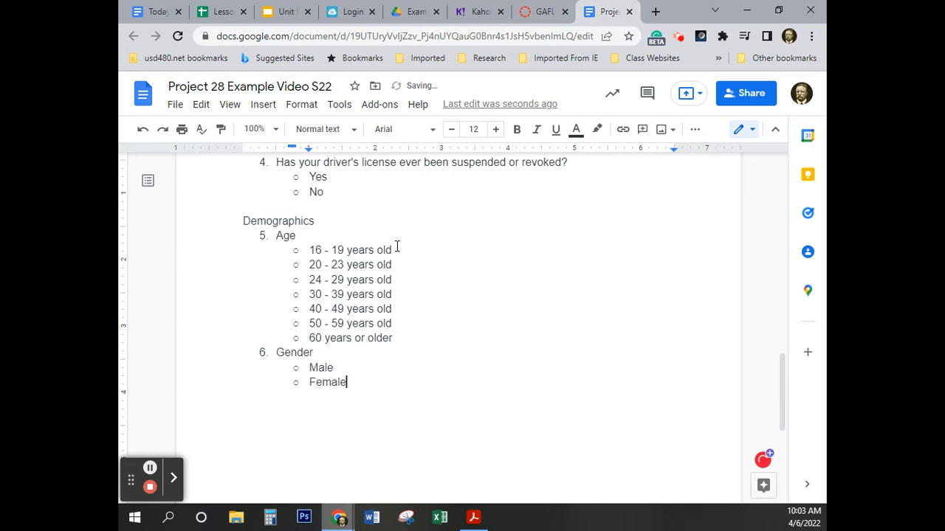
Step: Add "Marital Status" as question 7 with indented answers for single and married
key("Return")
key("shift+Tab")
type("Marital Stat")
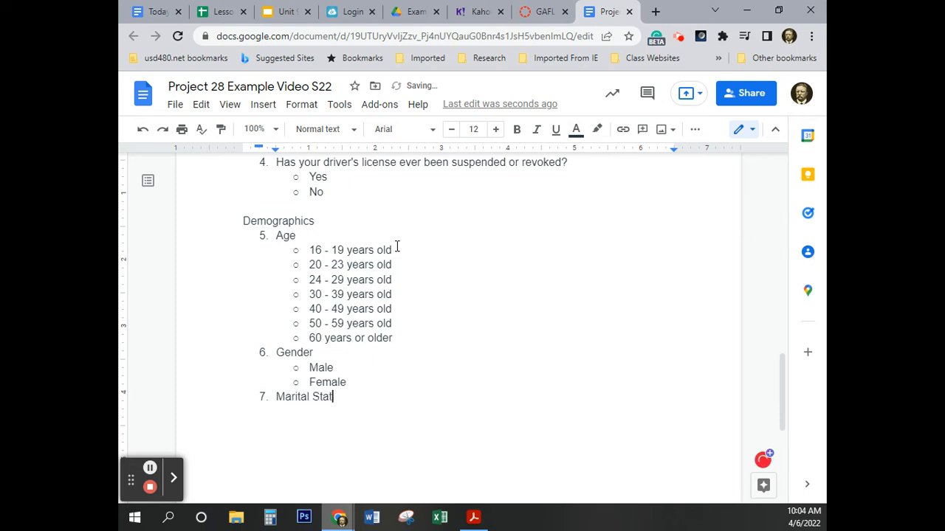
type("us")
key("Return")
key("Tab")
type("Cingle")
key("Return")
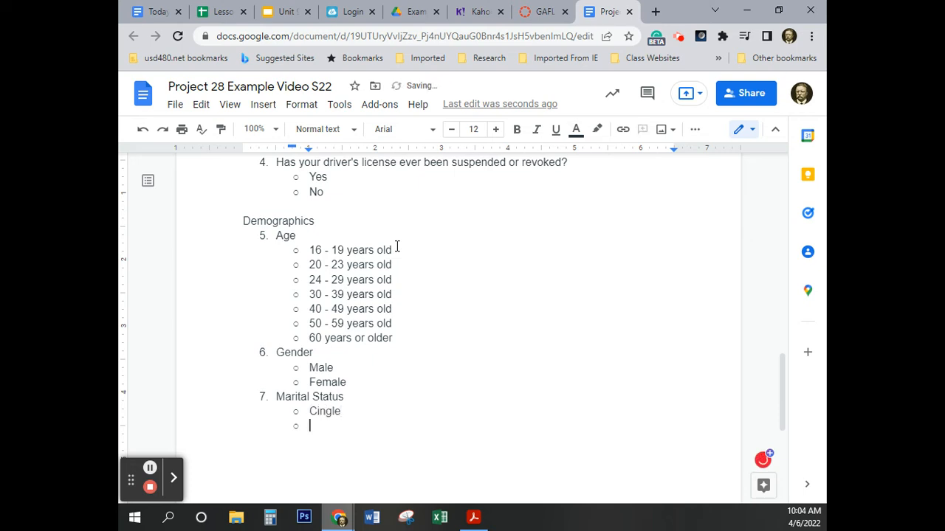
type("Marri")
type("edd")
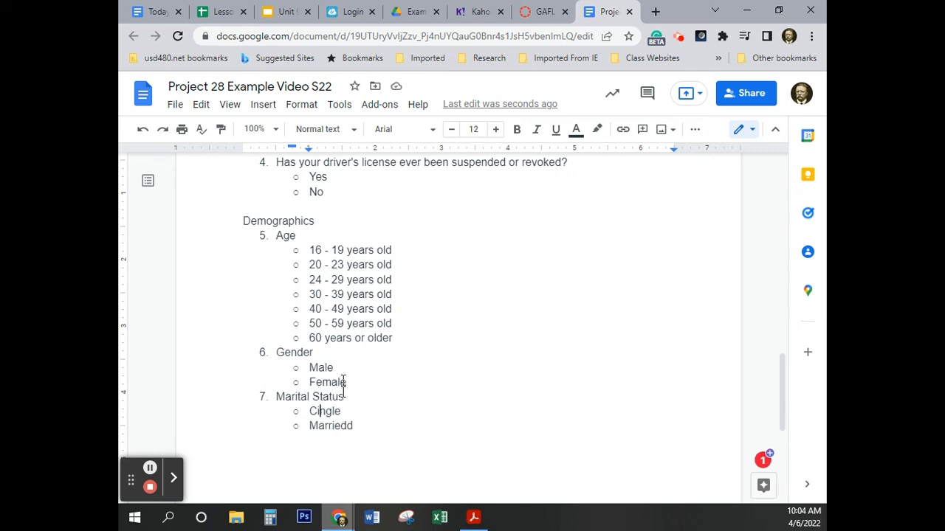
Step: Correct the spelling of the two Marital Status answers to "Single" and "Married"
left_click(315, 411)
key("BackSpace")
type("S")
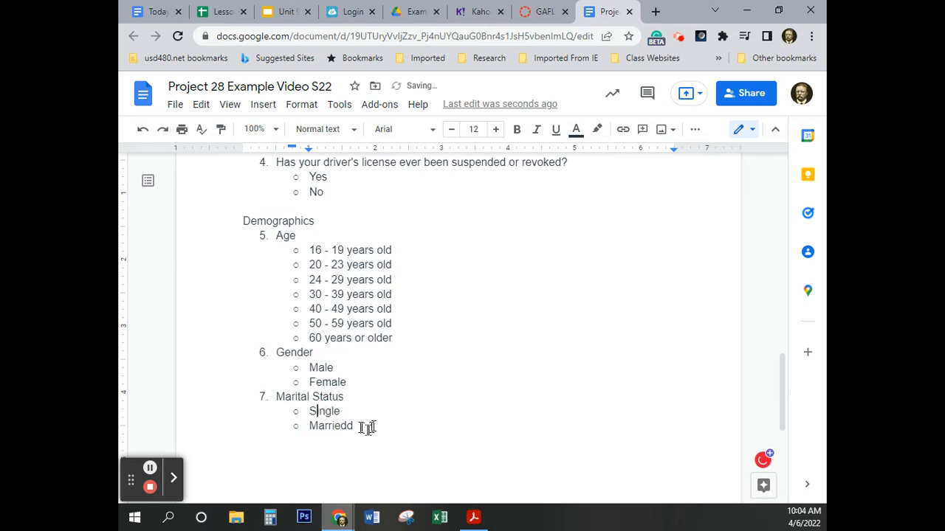
left_click(358, 426)
key("BackSpace")
Step: End the list after the Marital Status answers and add the heading "Credit History" below a blank line, followed by a new line
key("Return")
key("BackSpace")
key("BackSpace")
key("Return")
type("Credit Histor")
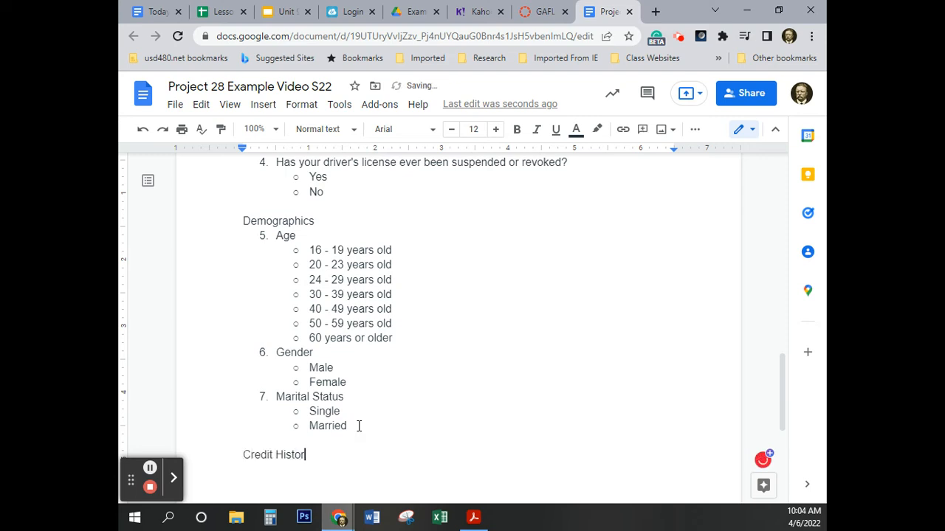
type("y")
key("Return")
key("Tab")
key("BackSpace")
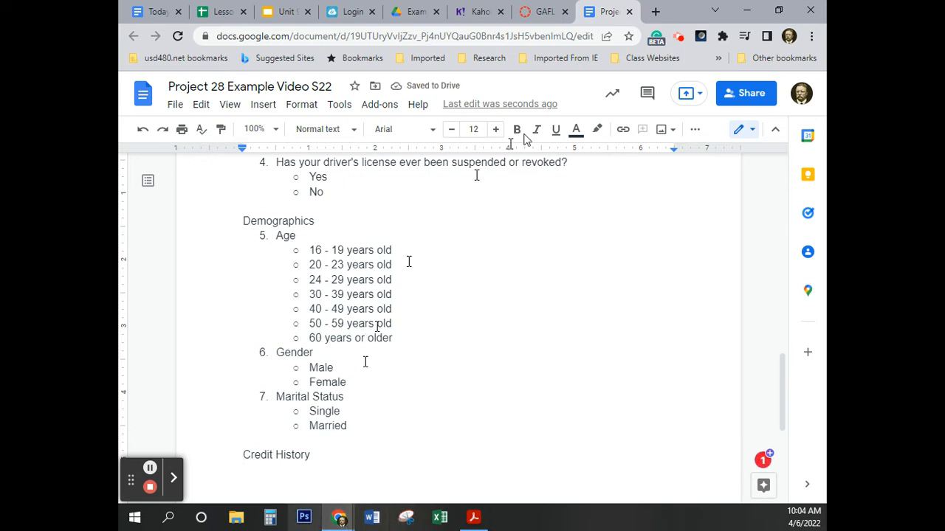
Step: Start a numbered list beneath the Credit History heading and restart its numbering at 8
left_click(696, 135)
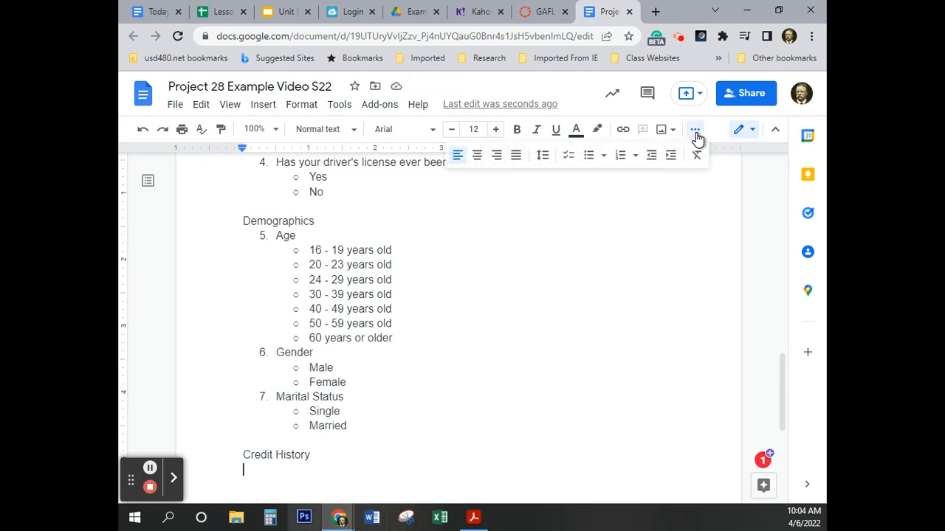
left_click(620, 157)
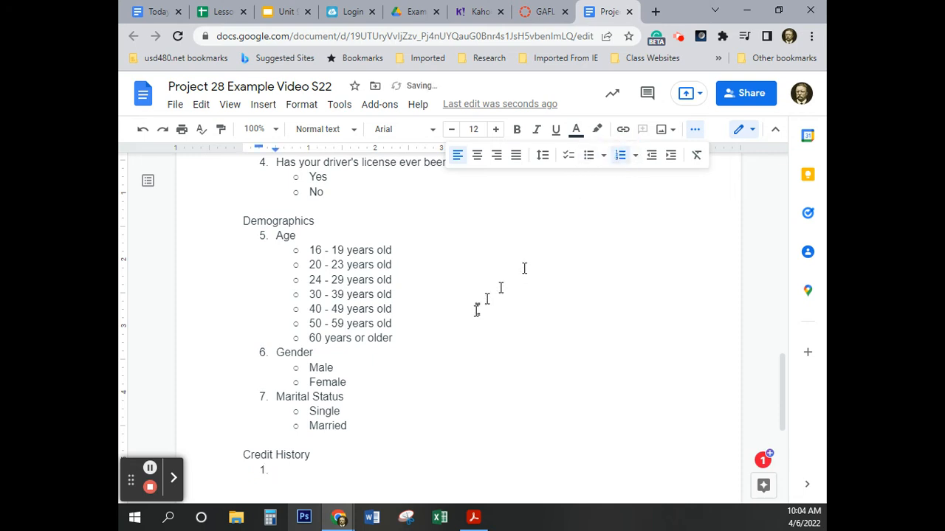
right_click(262, 471)
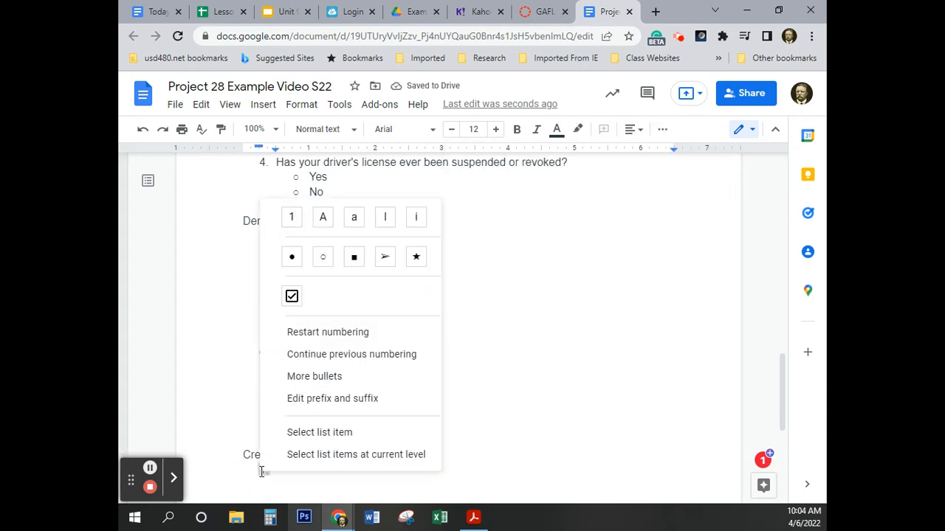
left_click(333, 336)
type("8")
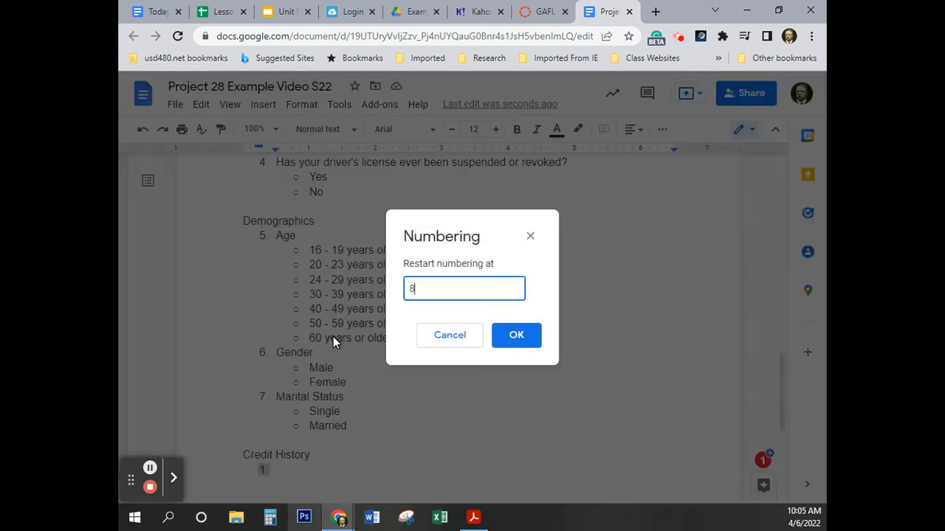
key("Return")
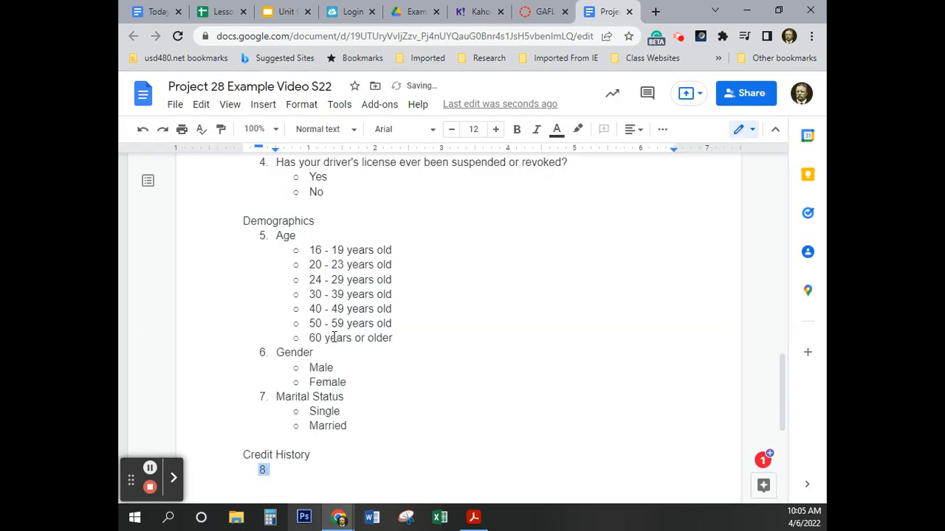
left_click(278, 470)
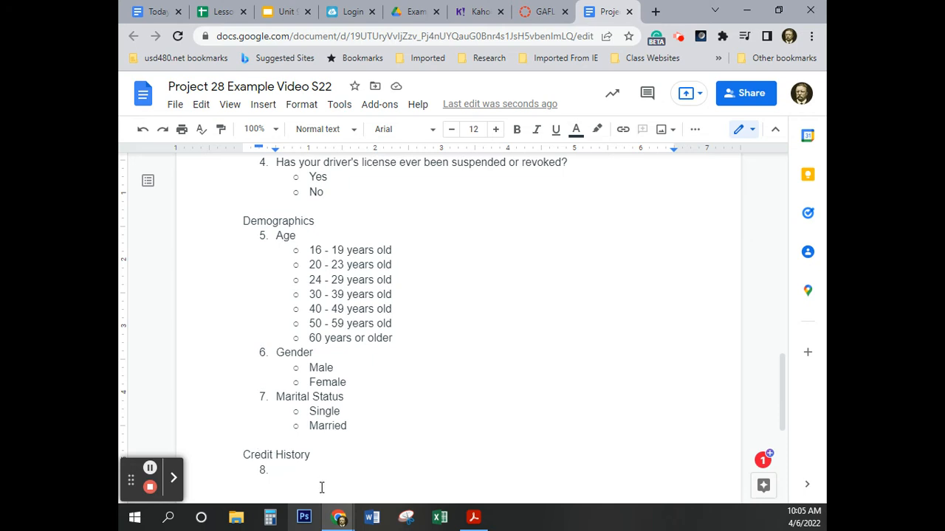
Step: Enter "What is your credit score?" as question 8 under Credit History and start a new list item below it
type("What is your credsirt")
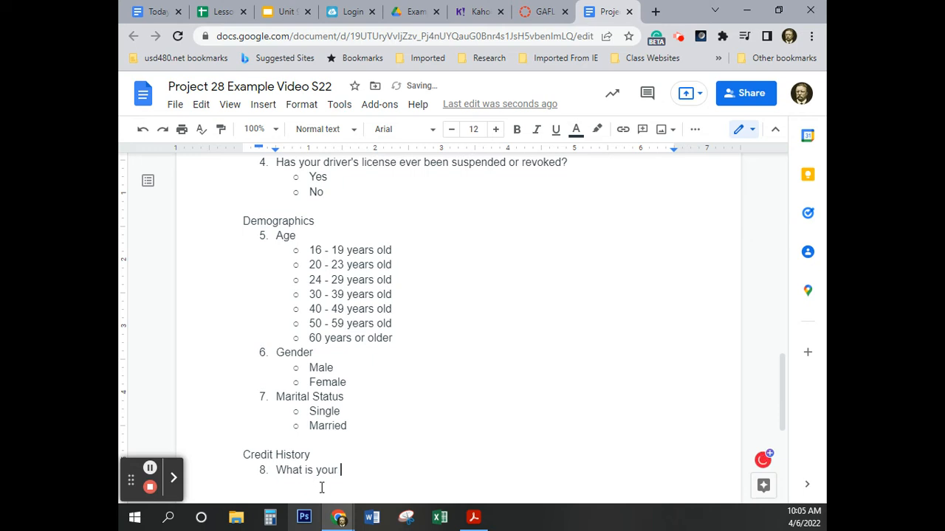
key("BackSpace")
key("BackSpace")
key("BackSpace")
key("BackSpace")
type("it score?")
key("Return")
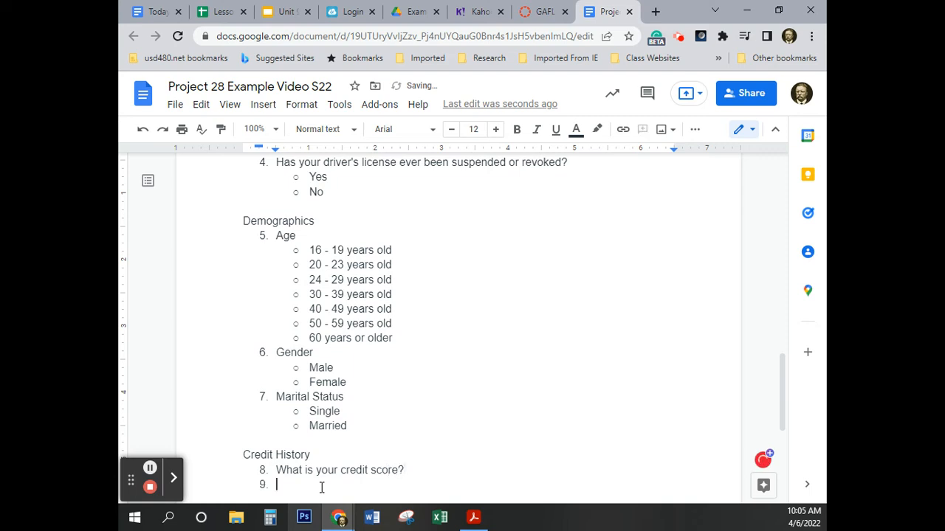
Step: Indent the new item beneath the credit score question and change its marker to a hollow circle
key("Tab")
key("BackSpace")
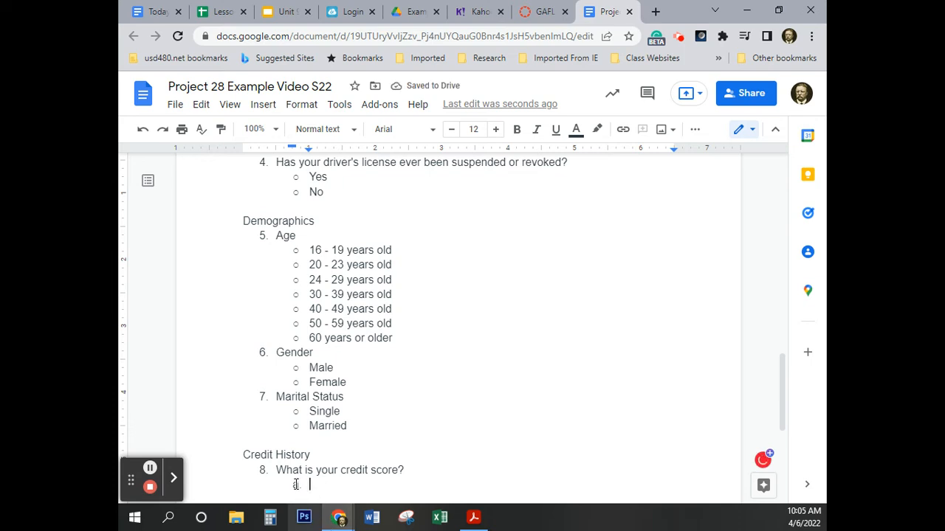
right_click(295, 484)
left_click(361, 287)
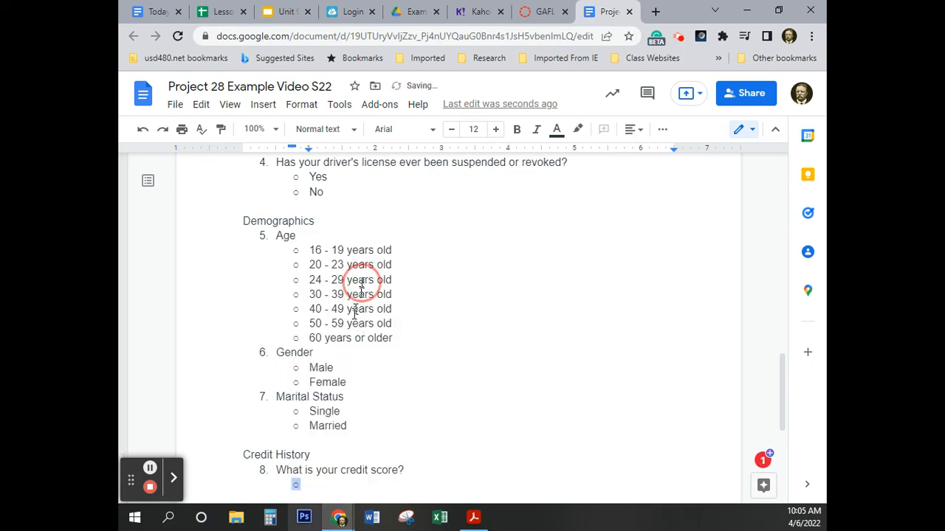
left_click(319, 486)
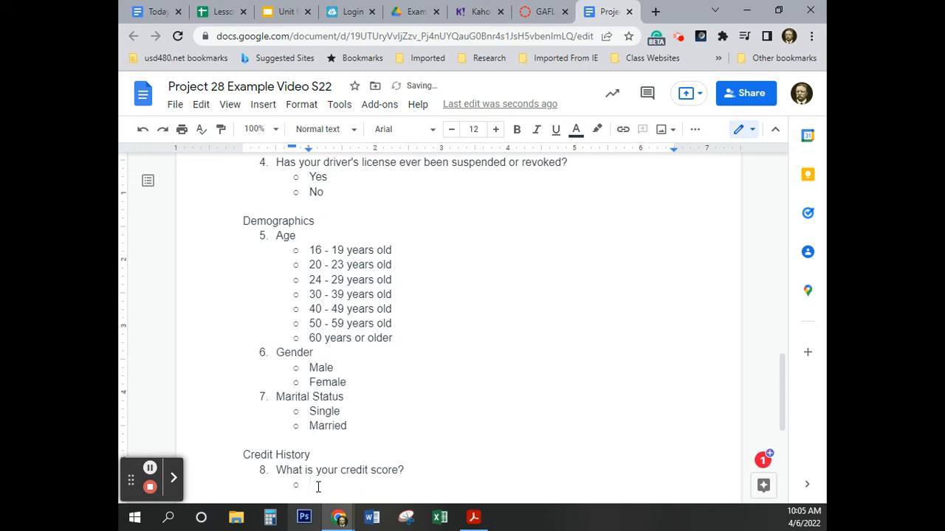
Step: Enter the credit score answers "No credit score", "300 - 500", "501 - 650", "651 - 750" and "751 - 850"
type("No credit score")
key("Return")
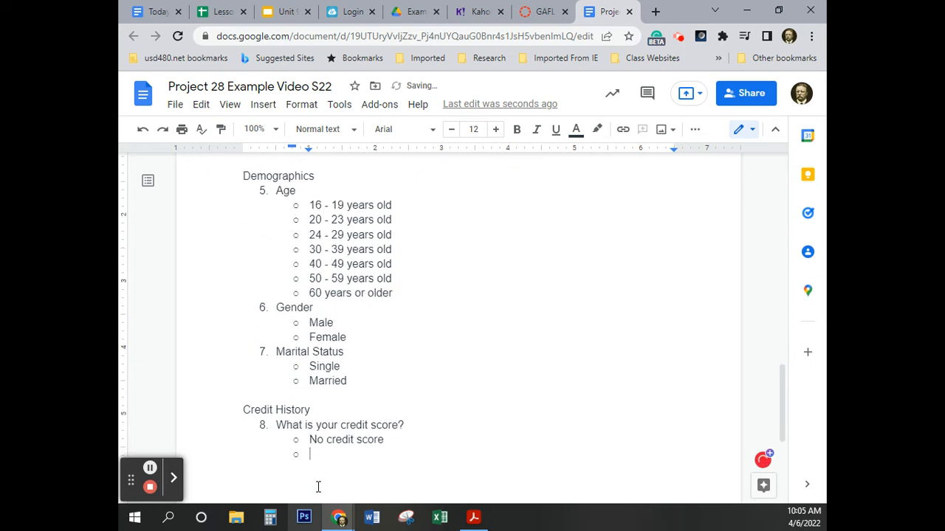
type("300 - 500")
key("Return")
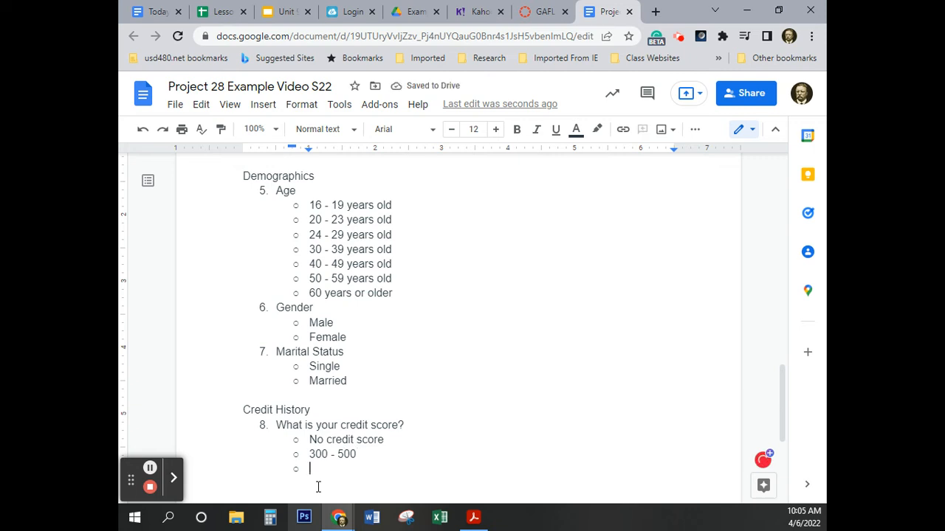
type("501 - 650")
key("Return")
type("6")
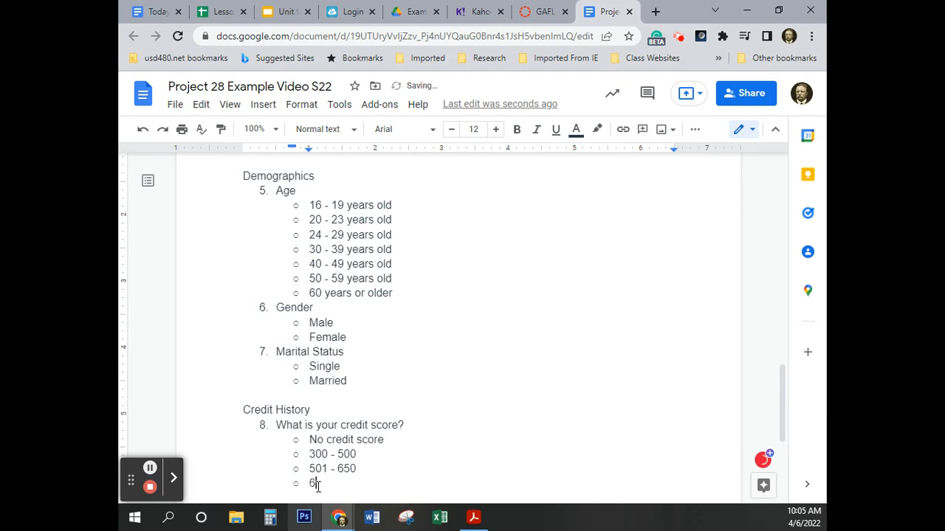
type("51 - 750")
key("Return")
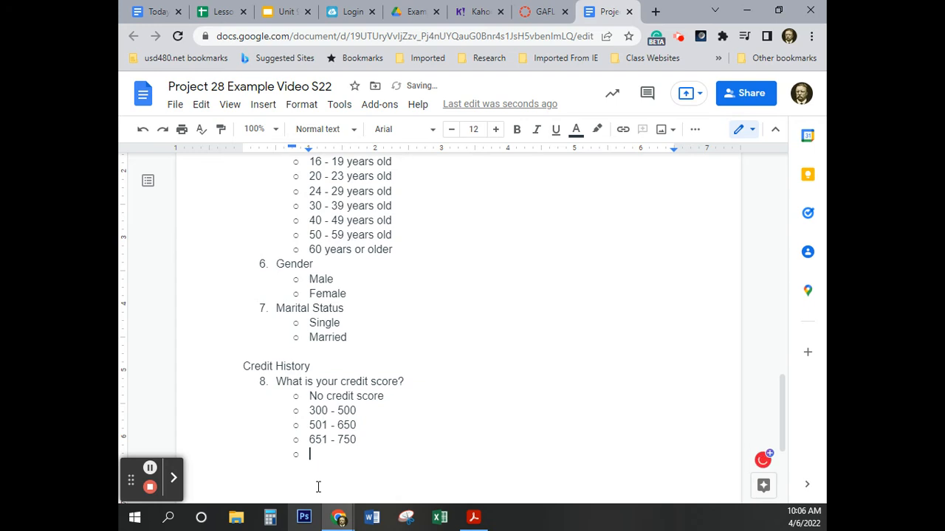
type("751 - 850")
Step: Add "What is the length of your credit history?" as question 9 beneath the credit score answers
key("Return")
key("shift+Tab")
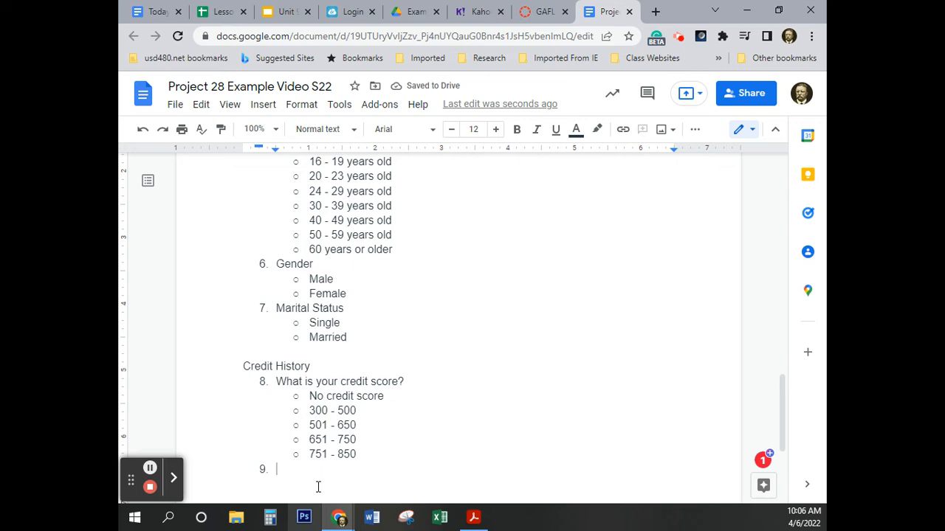
type("What is the le")
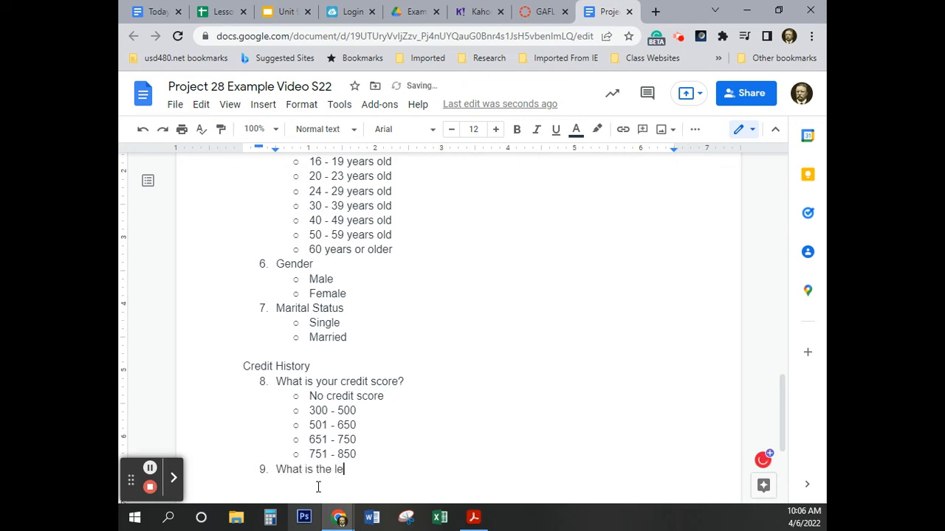
type("ngth of your credit")
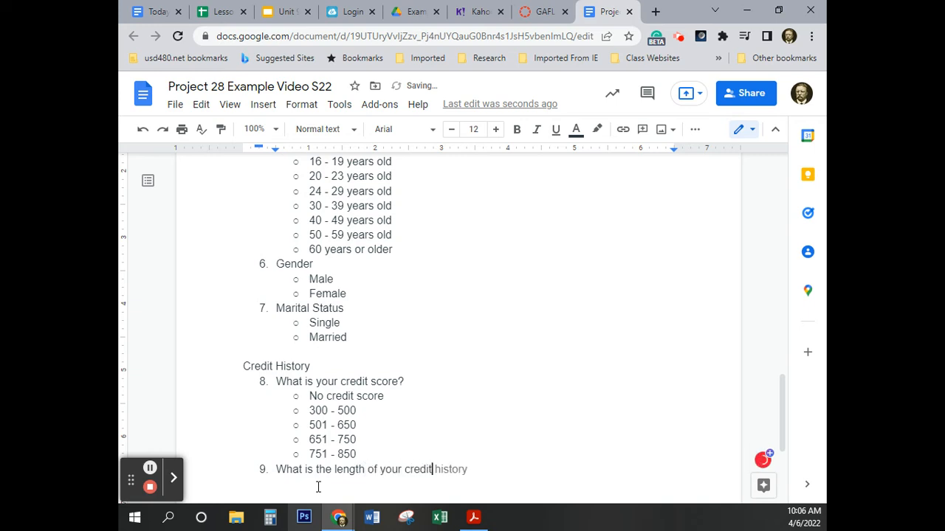
type(" history?")
Step: Enter "No credit history" and "Less than 1 year" as indented answers beneath question 9
key("Return")
key("Tab")
type("No credit his")
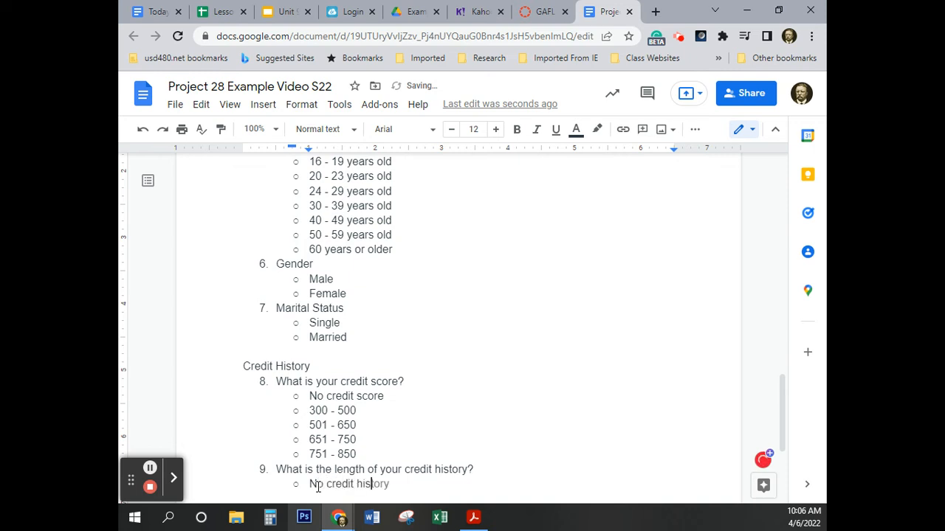
type("tory")
key("Return")
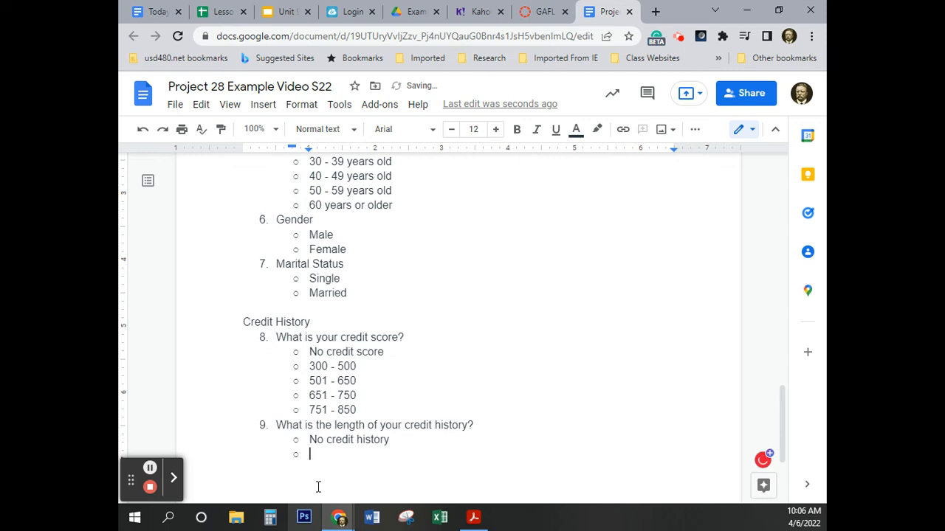
type("Less than one yer")
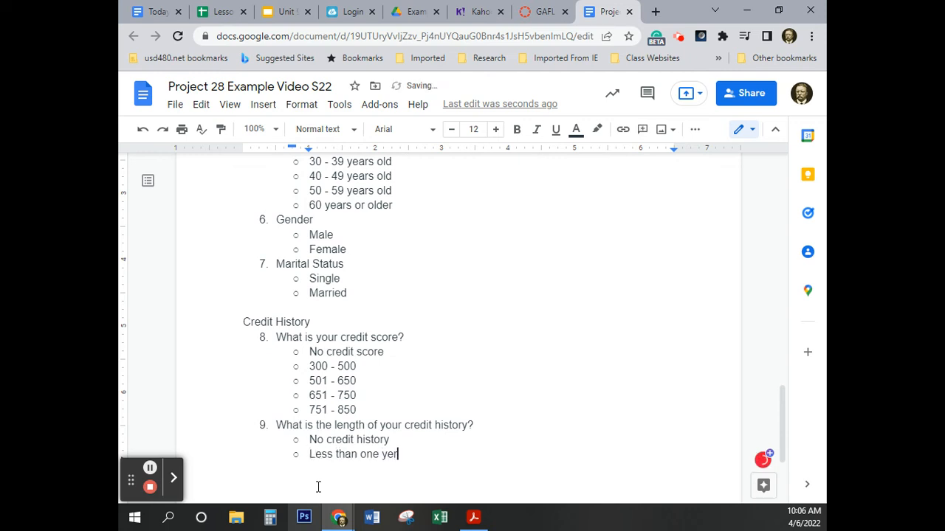
key("BackSpace")
type("ar")
key("BackSpace")
key("BackSpace")
key("BackSpace")
key("BackSpace")
key("BackSpace")
key("BackSpace")
key("BackSpace")
key("BackSpace")
type("1 year")
key("Return")
Step: Add the credit history length answers "1 - 5 years", "5 - 10 years" and "More than 10 years"
type("1 - 5 years")
key("Return")
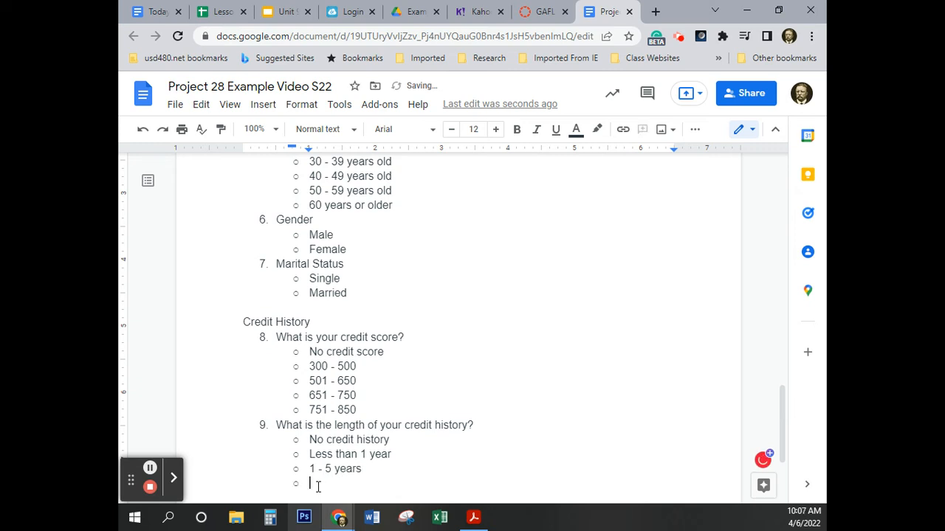
type("5 - 10 years")
key("Return")
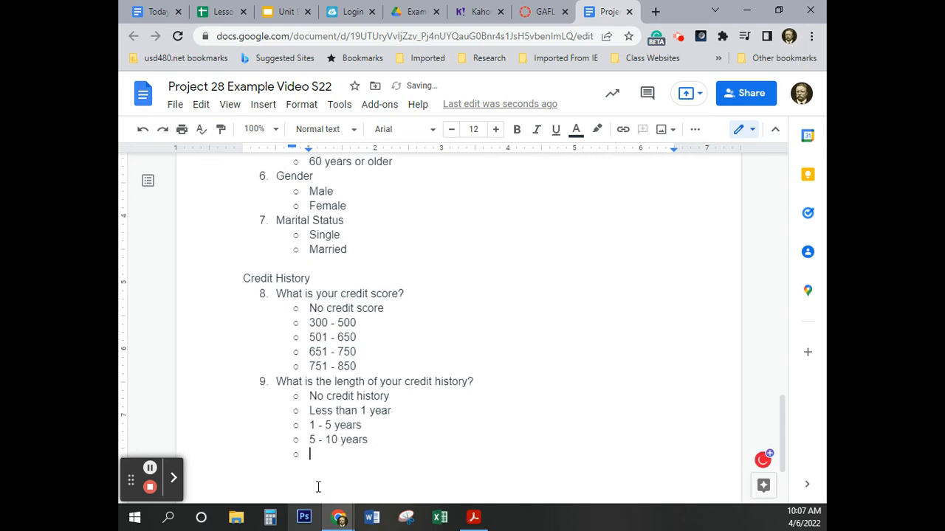
type("More than 1")
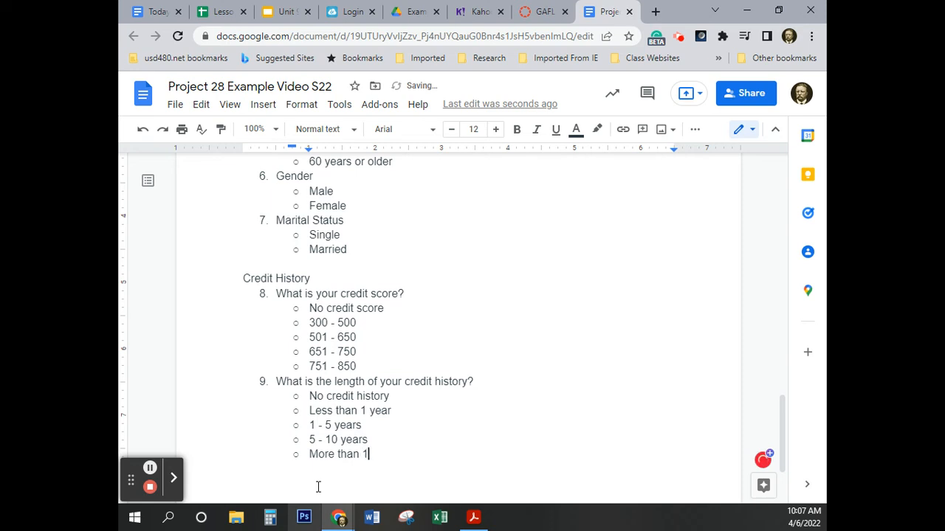
type("0 years")
Step: End the answer list and enter the occupation section heading after a blank line, with a new line beneath it
key("Return")
key("BackSpace")
key("BackSpace")
key("Return")
scroll(319, 486, "down", 2)
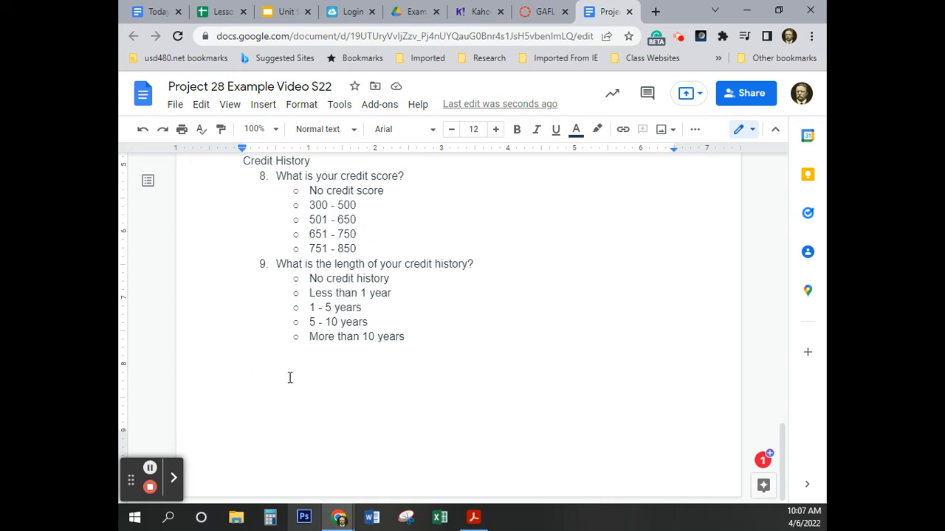
type("C")
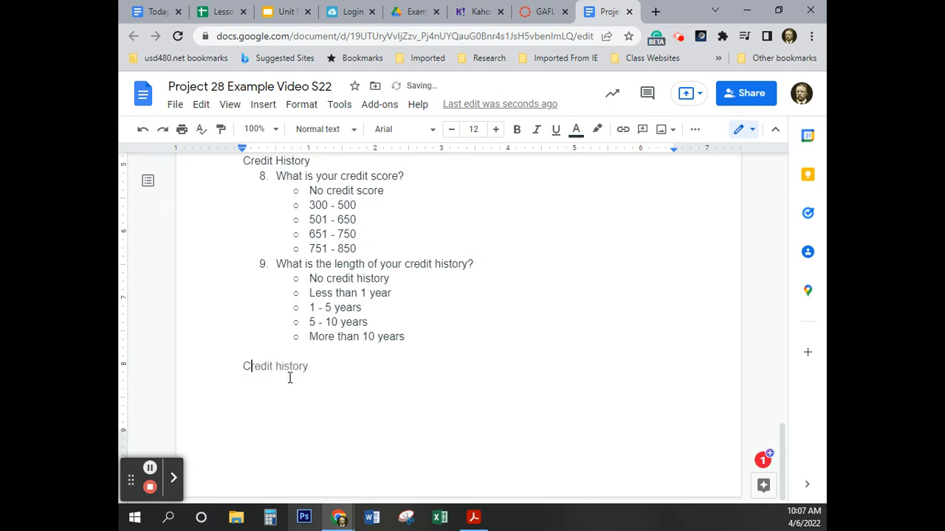
type("ccupation")
key("Return")
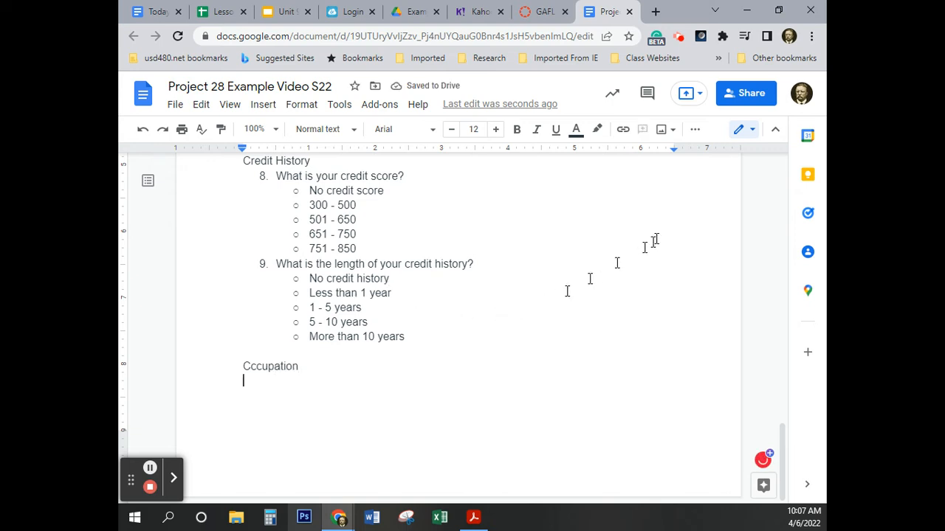
Step: Start a numbered list beneath the new section heading and correct the heading's spelling to "Occupation"
left_click(695, 129)
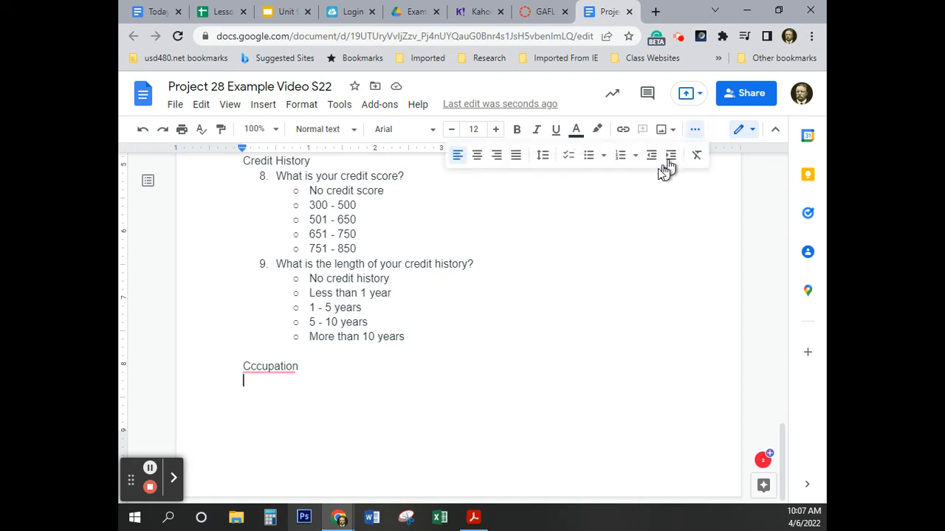
left_click(620, 158)
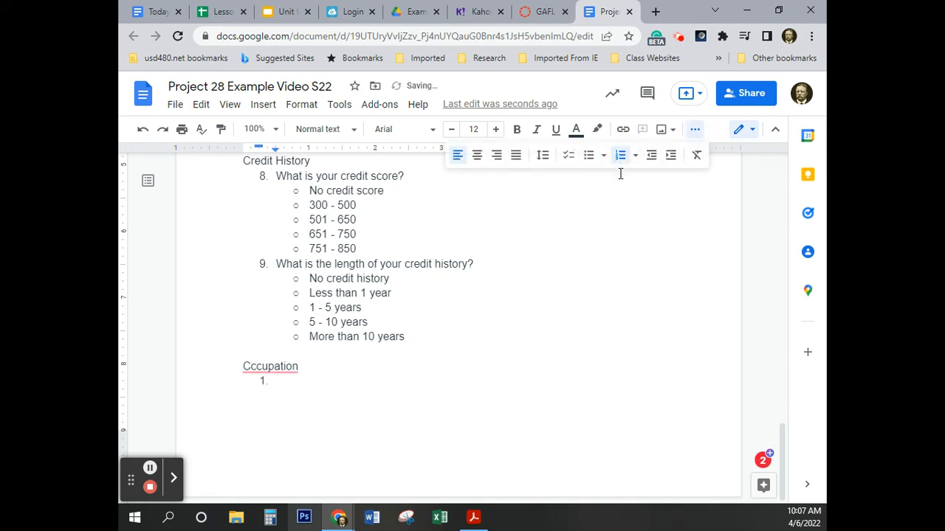
right_click(272, 371)
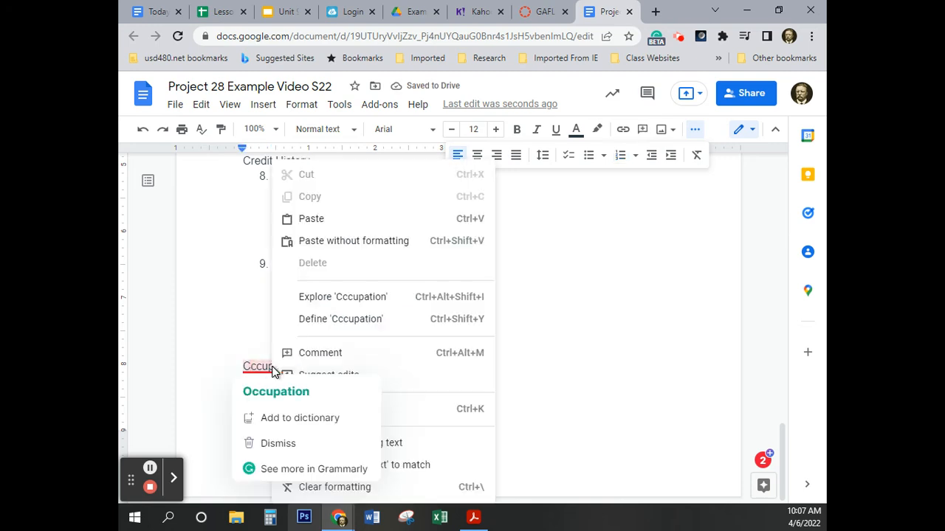
left_click(285, 391)
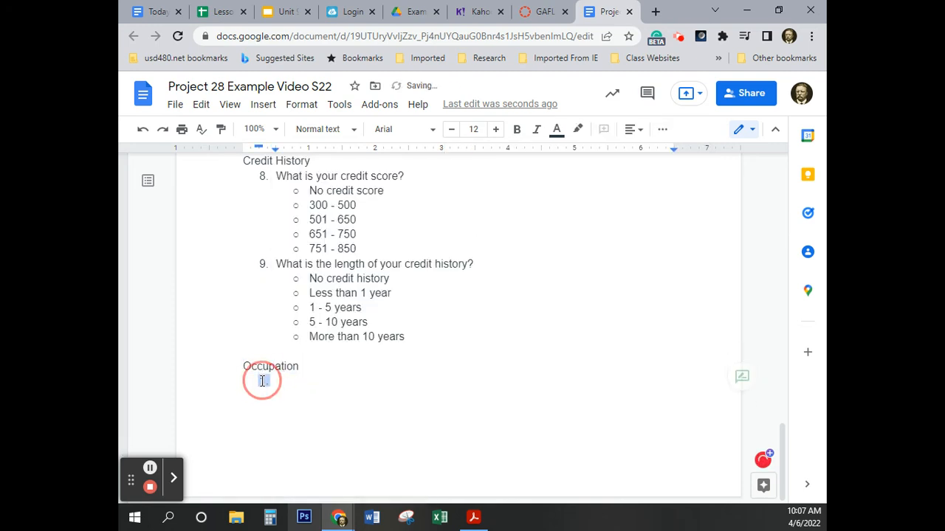
Step: Restart the numbering of the list beneath the Occupation heading at 10
right_click(262, 381)
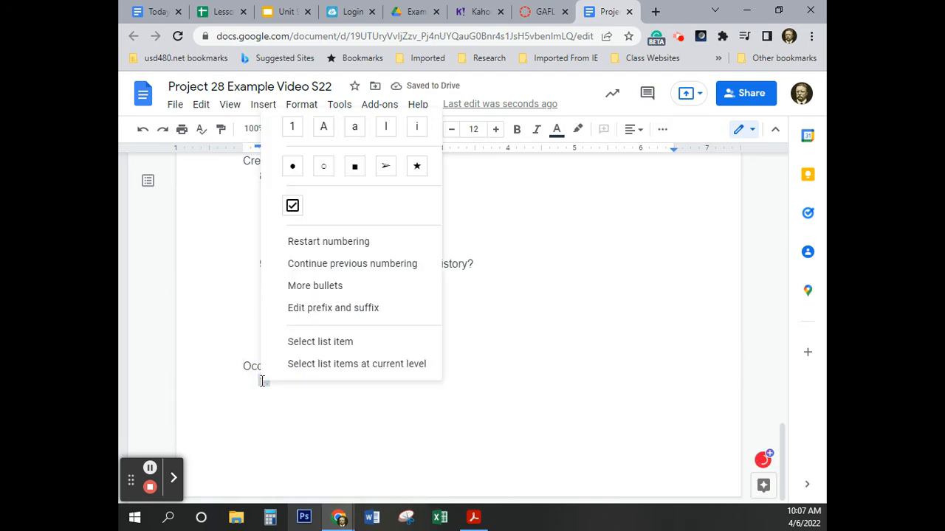
left_click(363, 246)
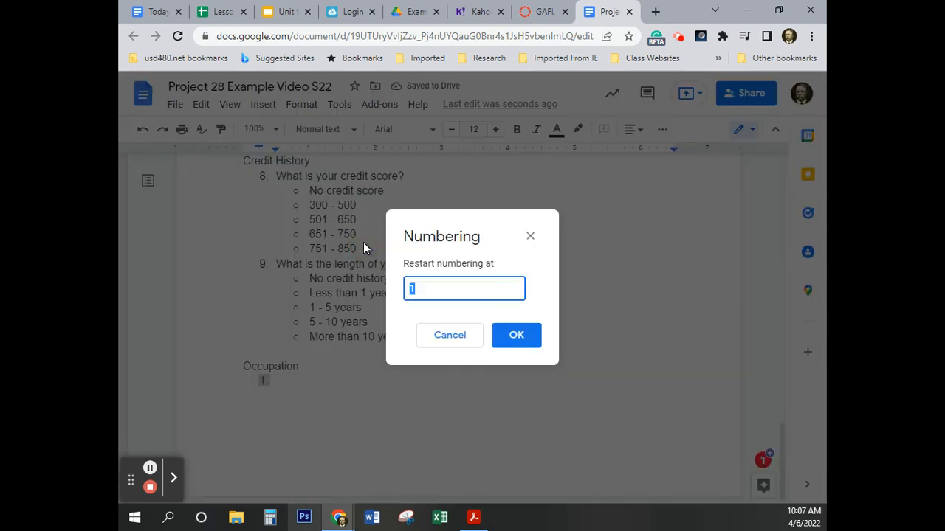
type("10")
key("Return")
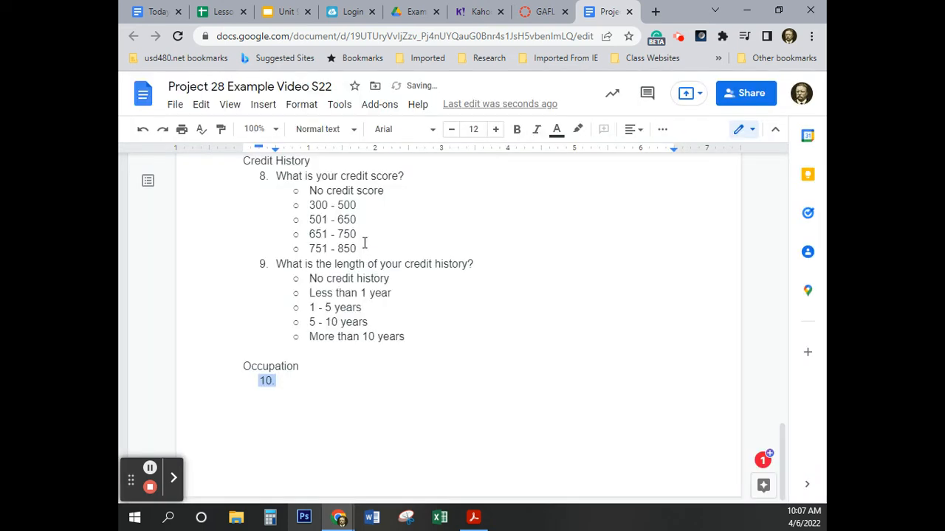
Step: Enter "What is your occupational status?" as question 10 and start an indented answer item below it
left_click(312, 386)
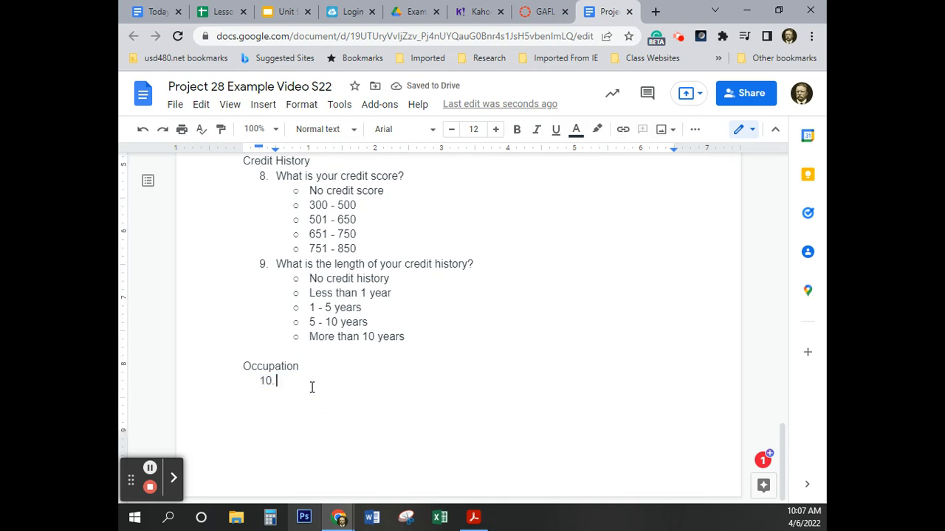
type("What is your")
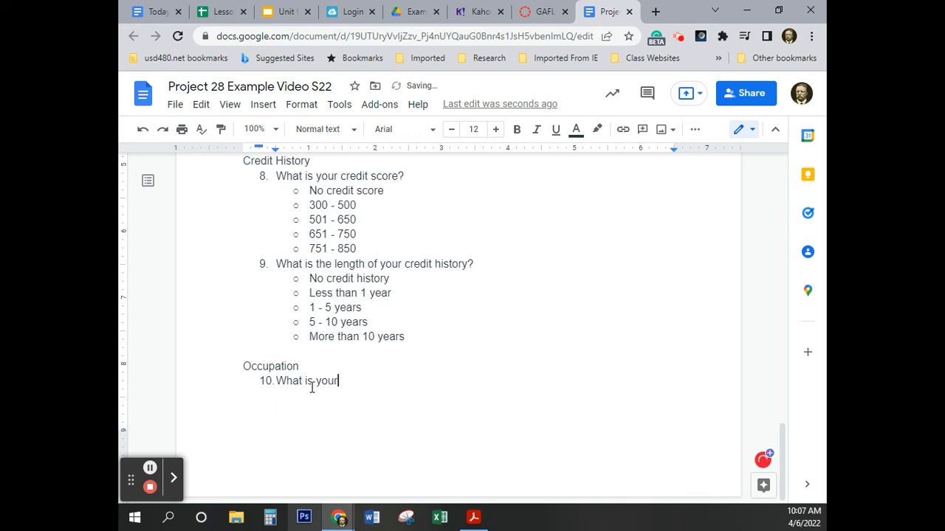
type(" occupational status?")
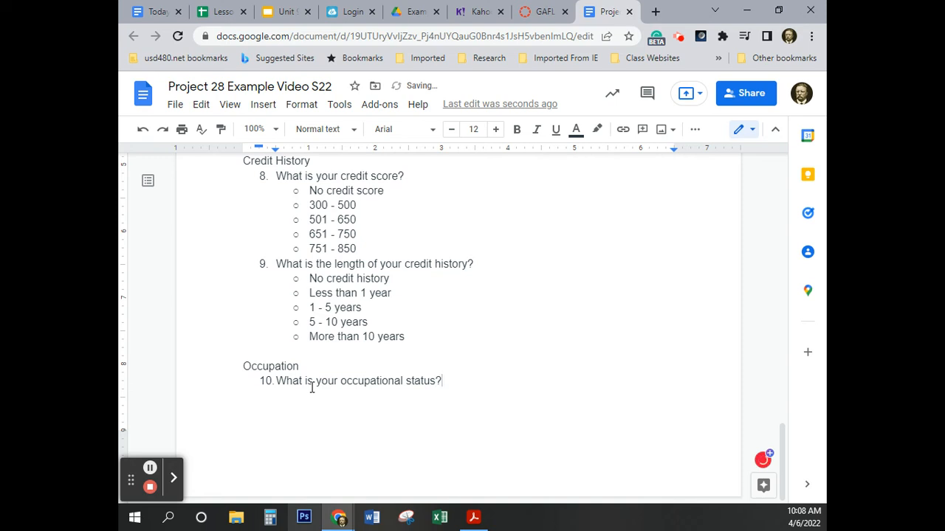
key("Return")
key("Tab")
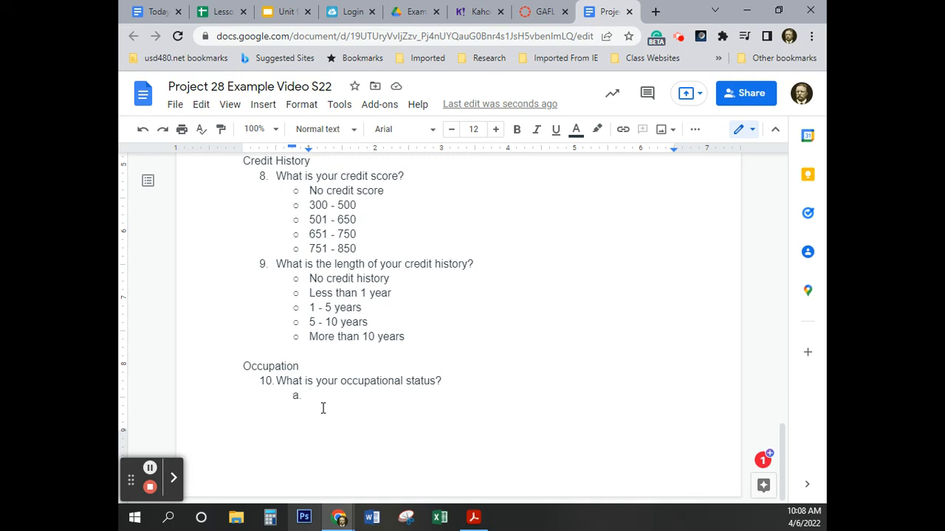
Step: Enter the occupational status answers "Employed", "Self-employed", "Unemployed", "Student" and "Retired"
type("Employed")
key("Return")
type("Sel")
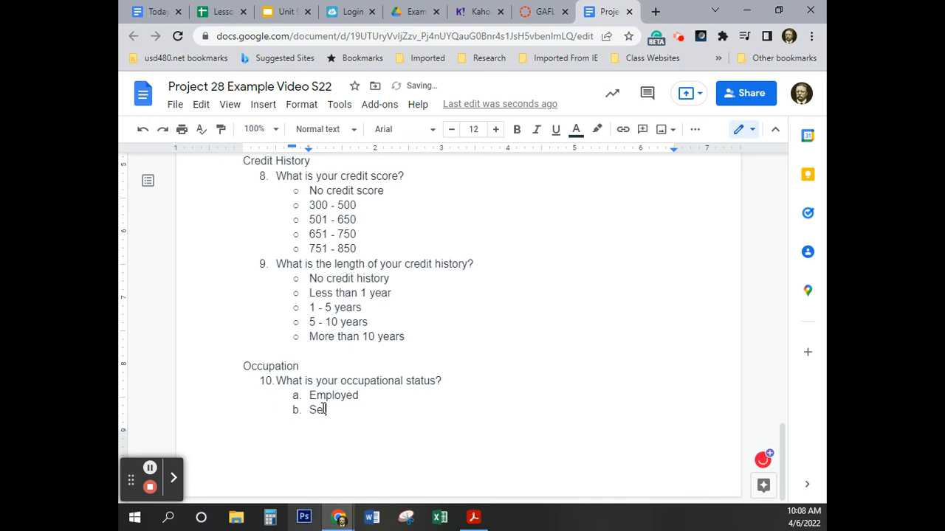
type("f-employed")
key("Return")
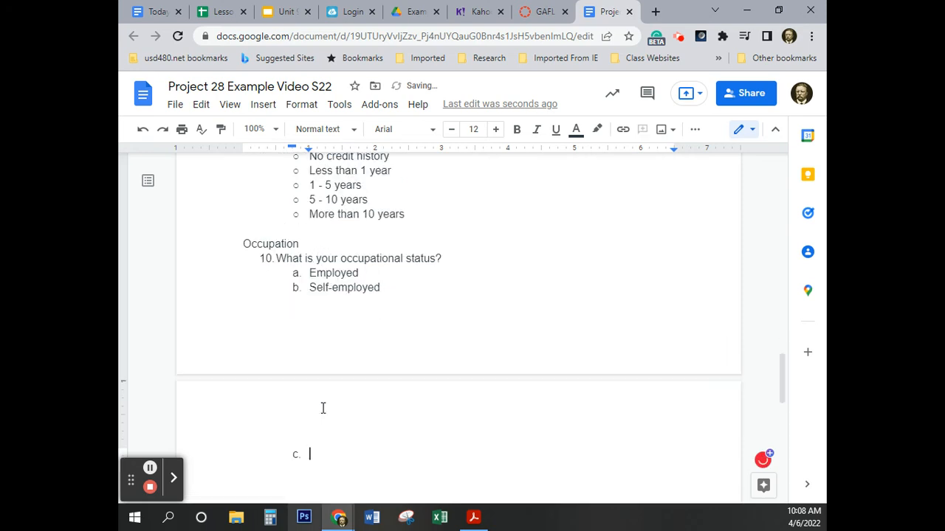
type("Unemplo")
type("yed")
key("BackSpace")
type("d")
key("Return")
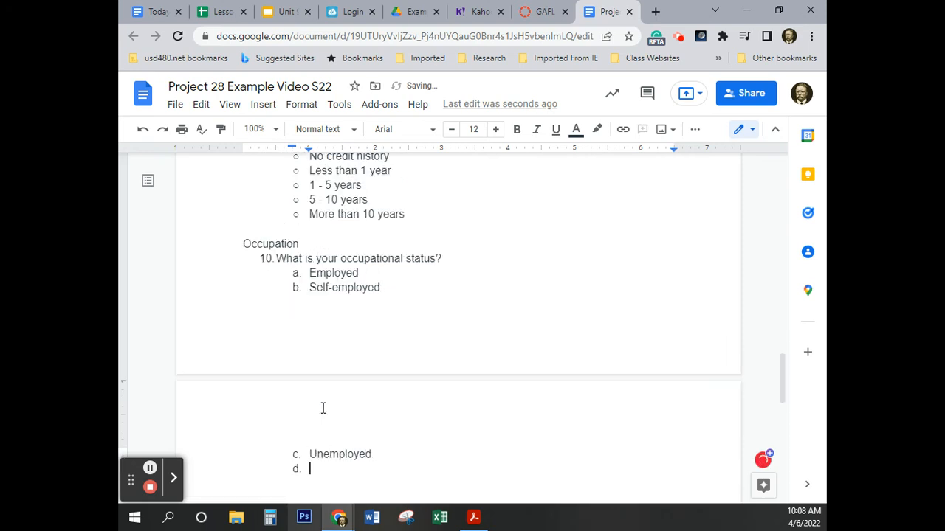
type("Student")
key("Return")
type("Retired")
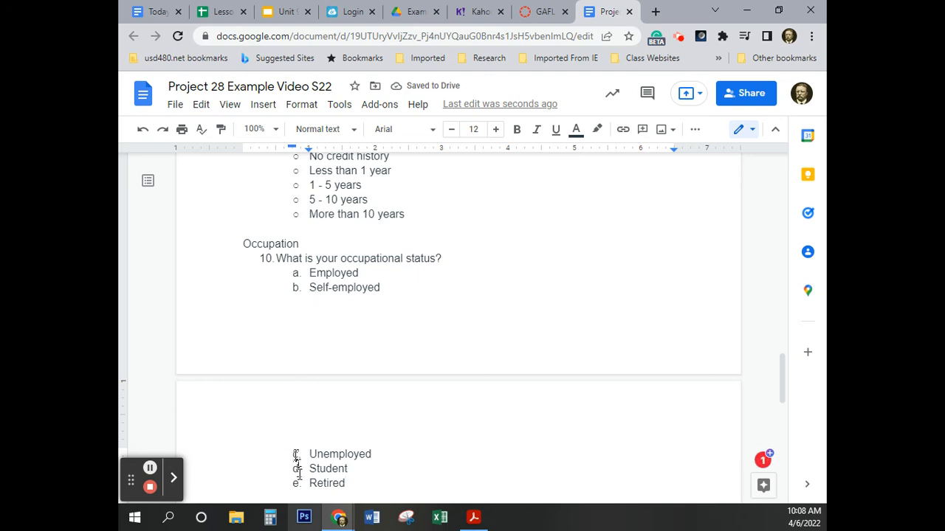
Step: Change the letter markers of all the occupational status answers to hollow circles
left_click(295, 273)
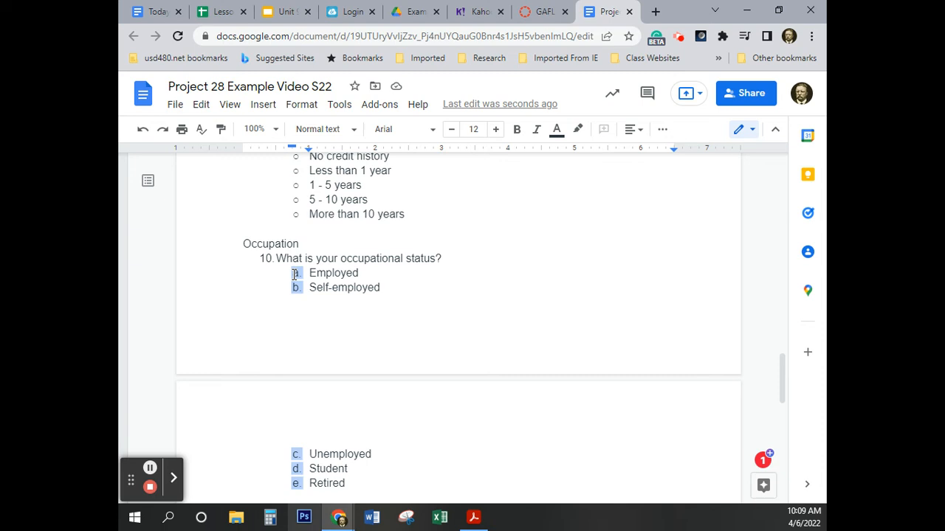
right_click(296, 274)
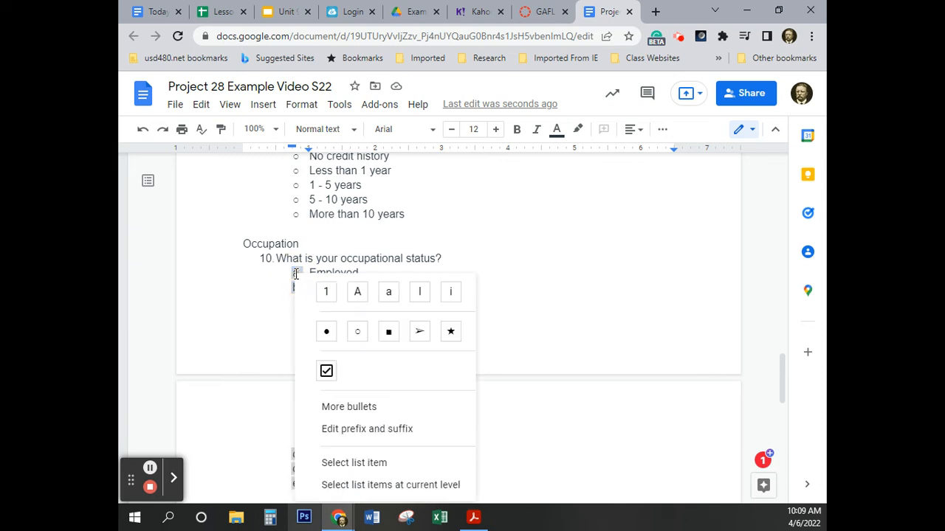
left_click(356, 334)
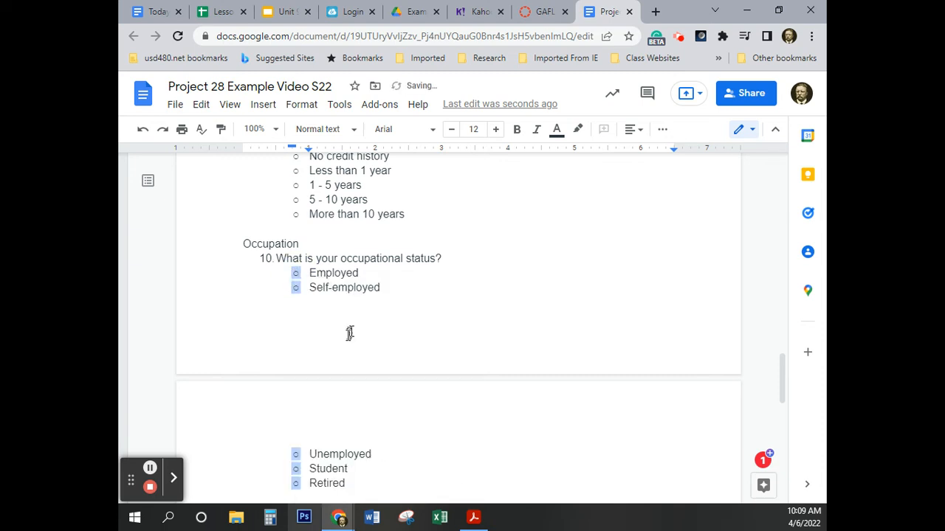
Step: Add "If employed, what is your occupation?" as question 11 after the "Retired" answer
left_click(348, 488)
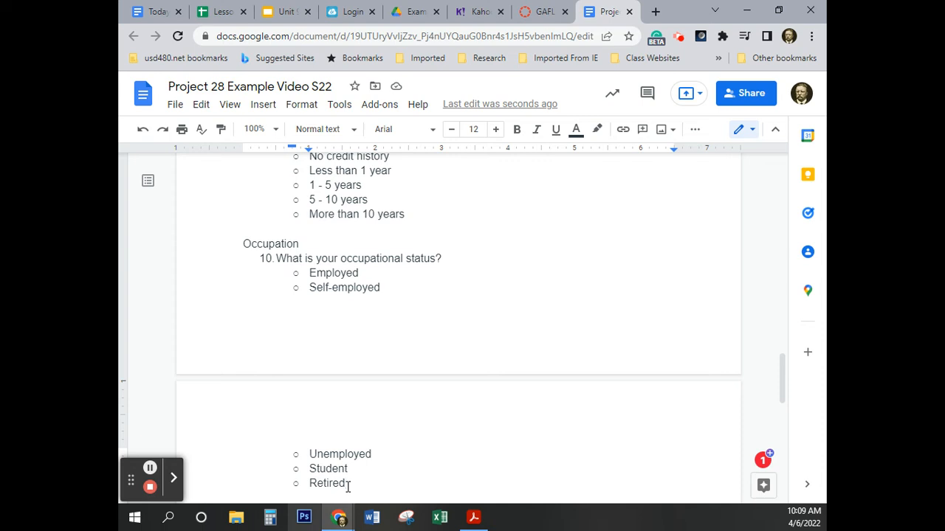
key("Return")
key("shift+Tab")
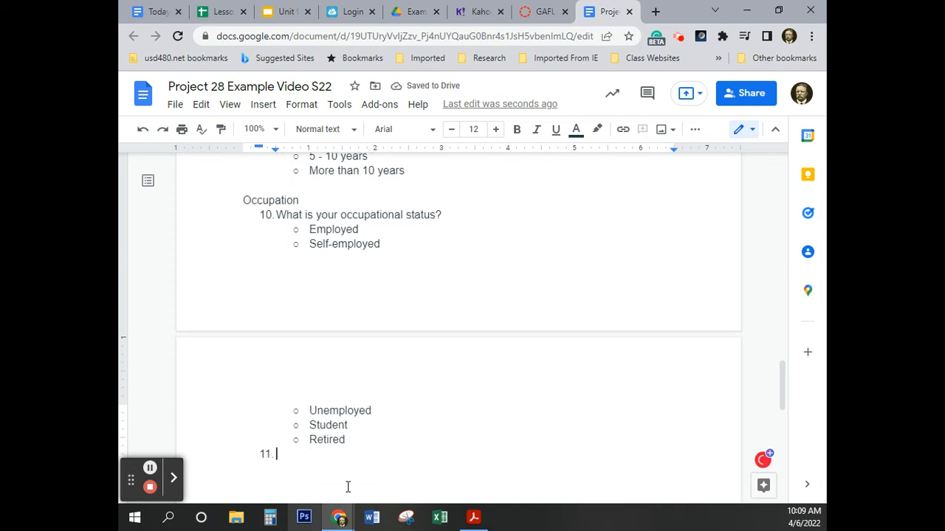
type("If empl")
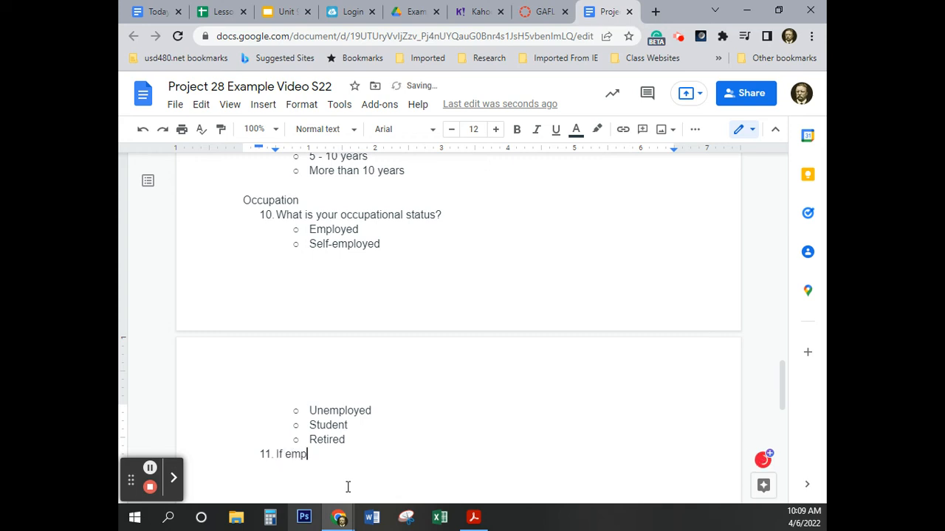
type("oyed, what is")
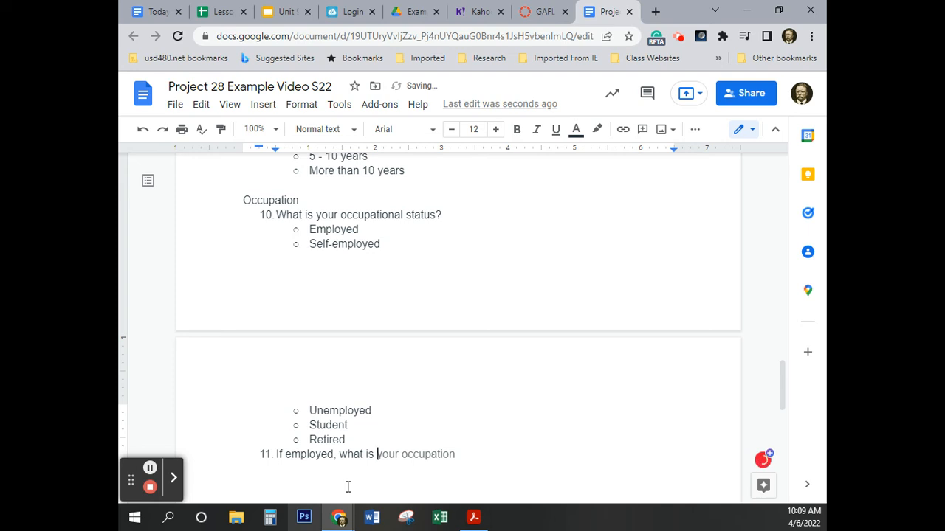
key("Tab")
type("?")
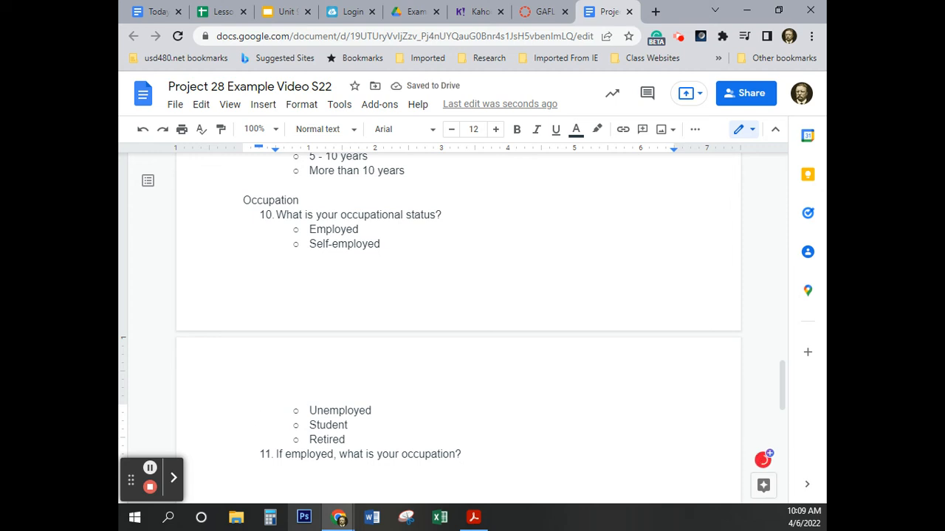
Step: End the numbered list after question 11 and add a "Contact Information" section heading below a blank line
key("Return")
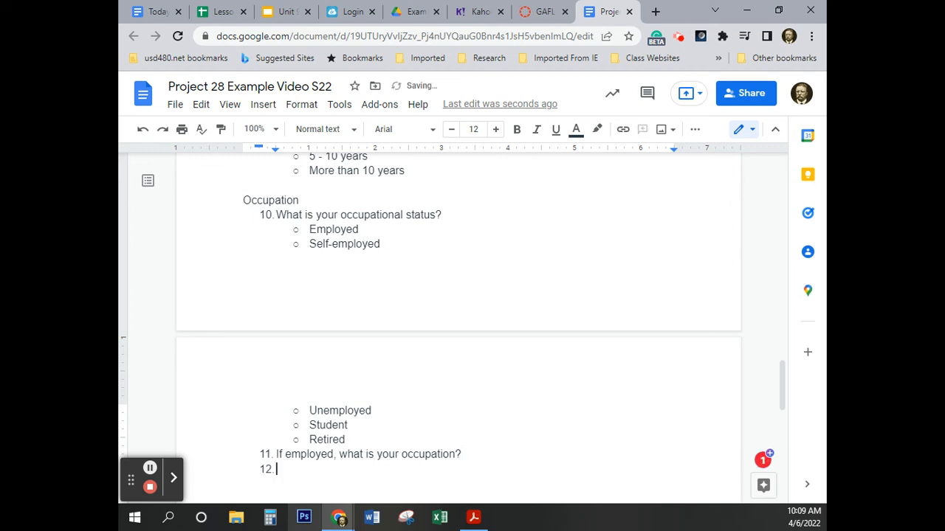
key("BackSpace")
key("BackSpace")
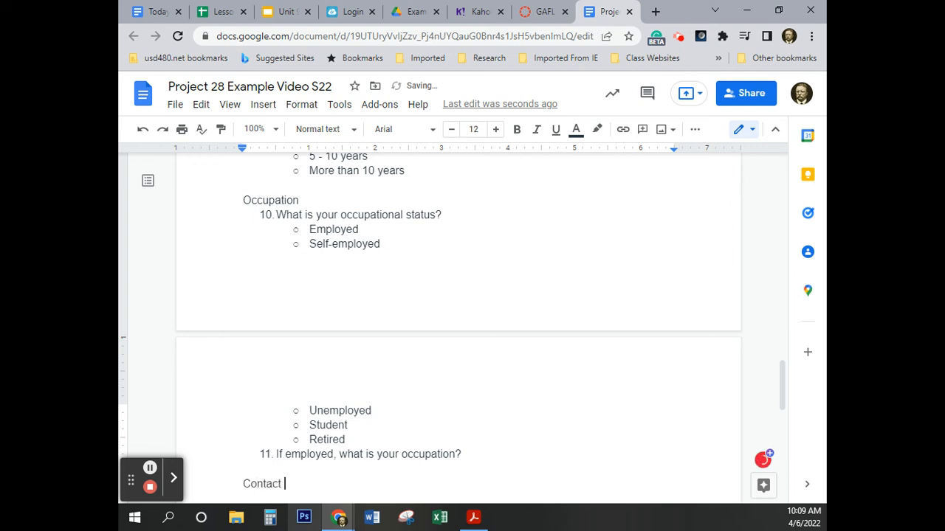
type("formation")
key("Return")
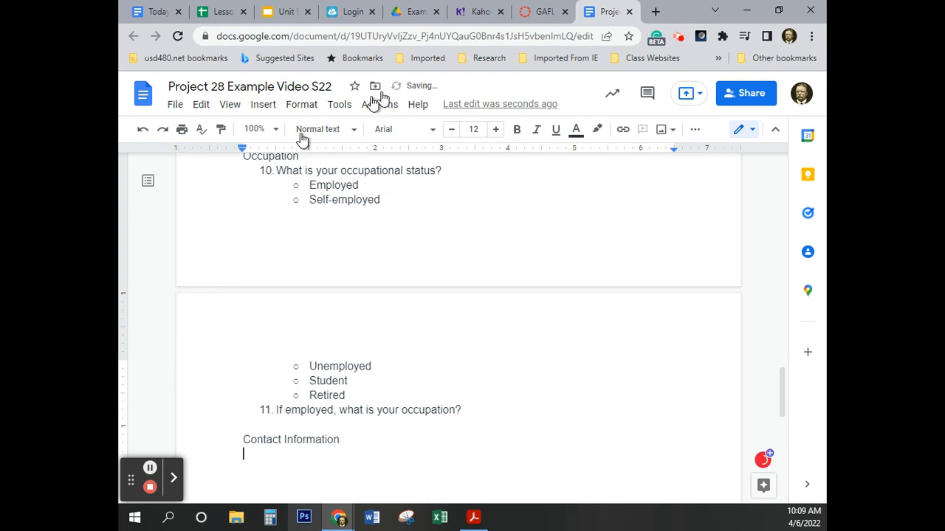
Step: Start a numbered list under "Contact Information" and restart its numbering at 12
left_click(695, 130)
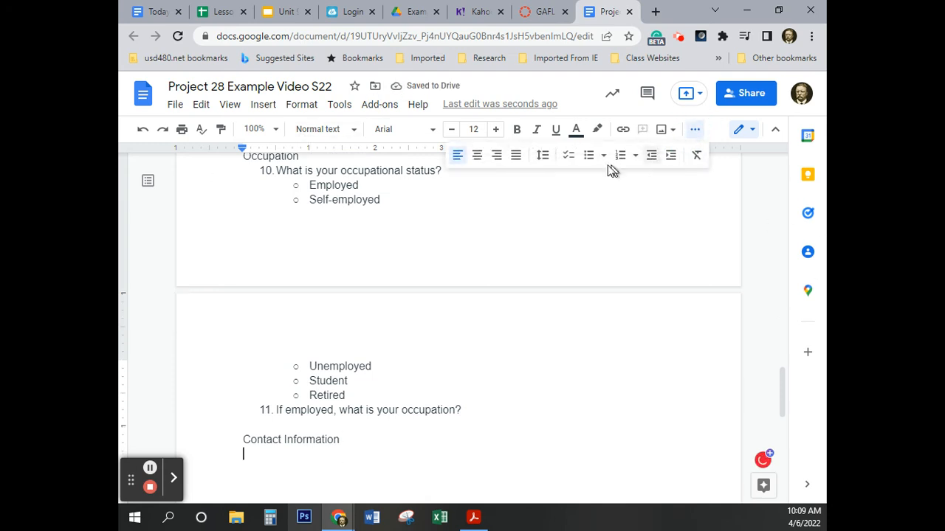
left_click(620, 163)
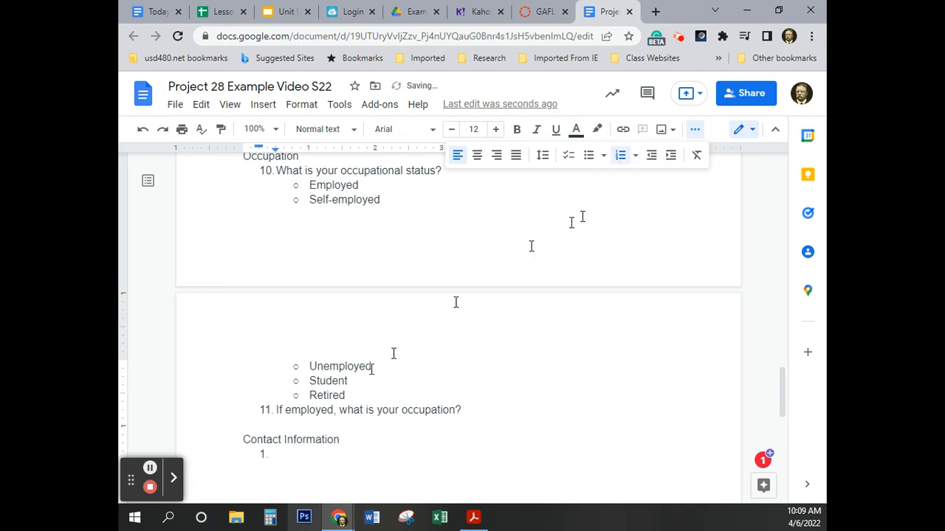
right_click(262, 454)
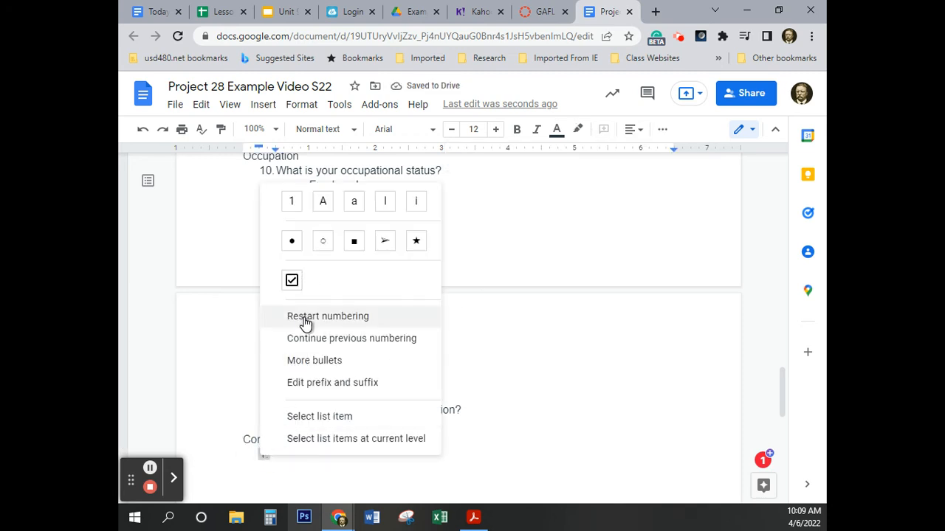
left_click(306, 319)
type("12")
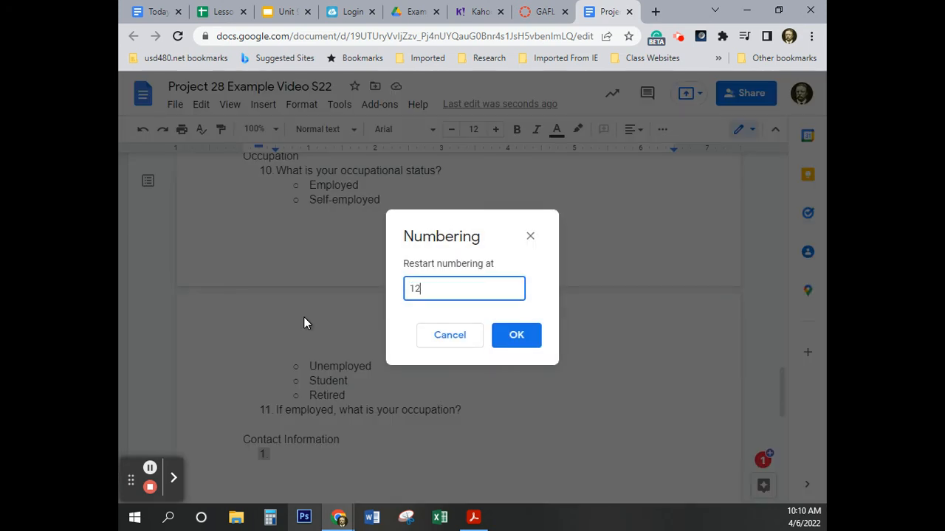
key("Return")
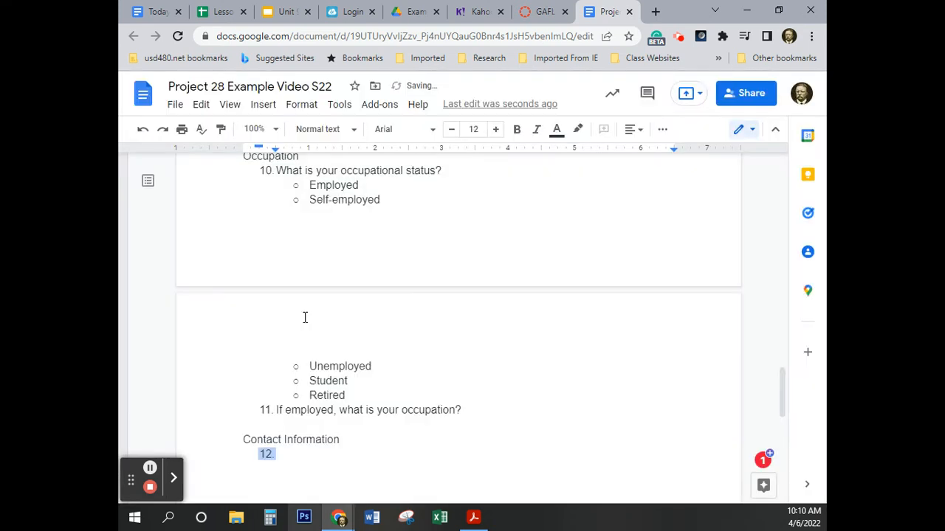
Step: Enter items 12 to 16 as "Name", "Home Phone Number", "Work or Cell Phone Number", "Home Address" and "Email address"
left_click(291, 460)
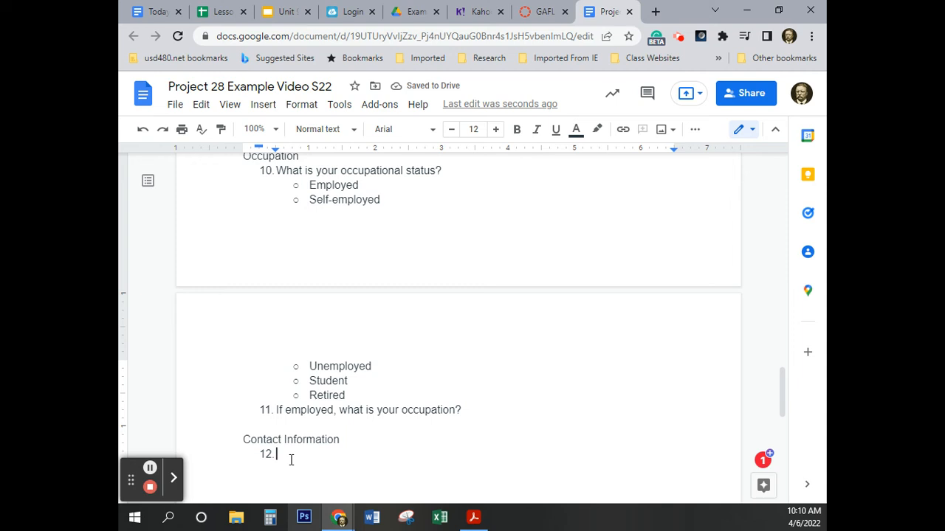
type("Name")
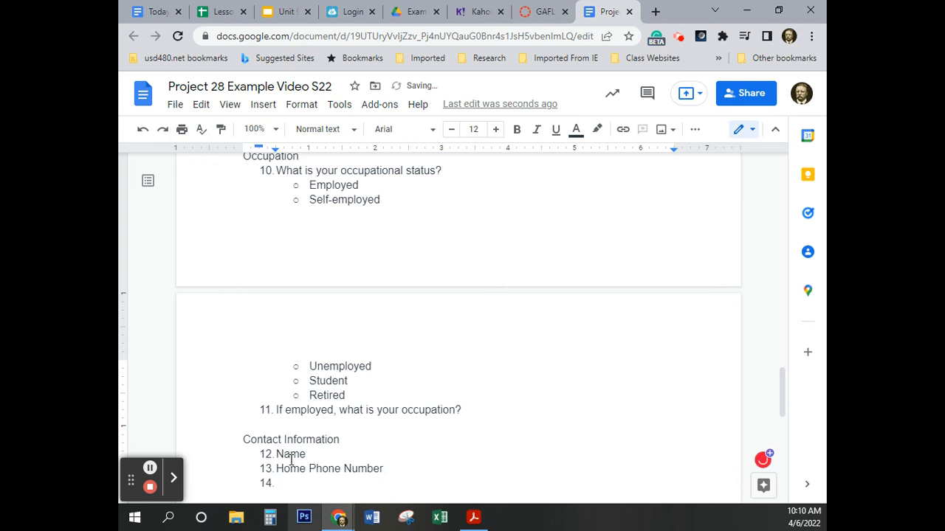
type("ork or Cell Phone Number")
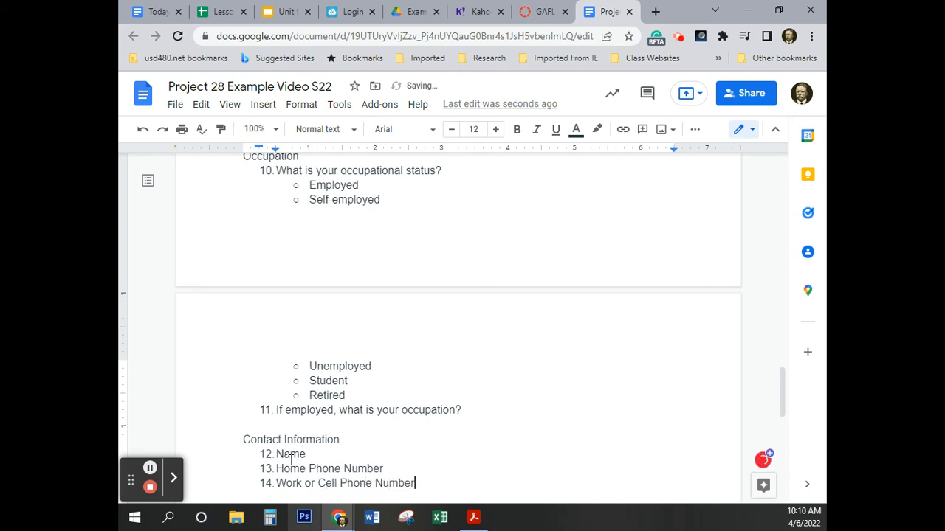
key("Return")
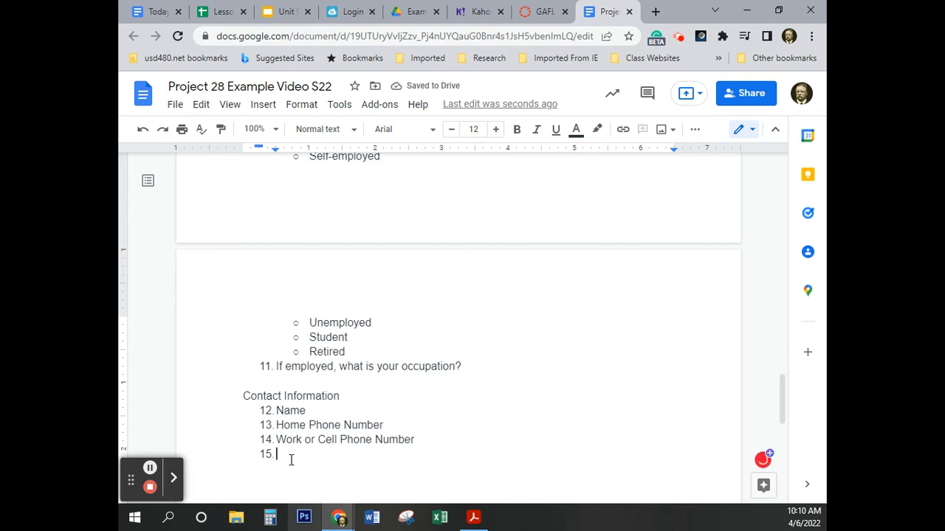
type("Home Address")
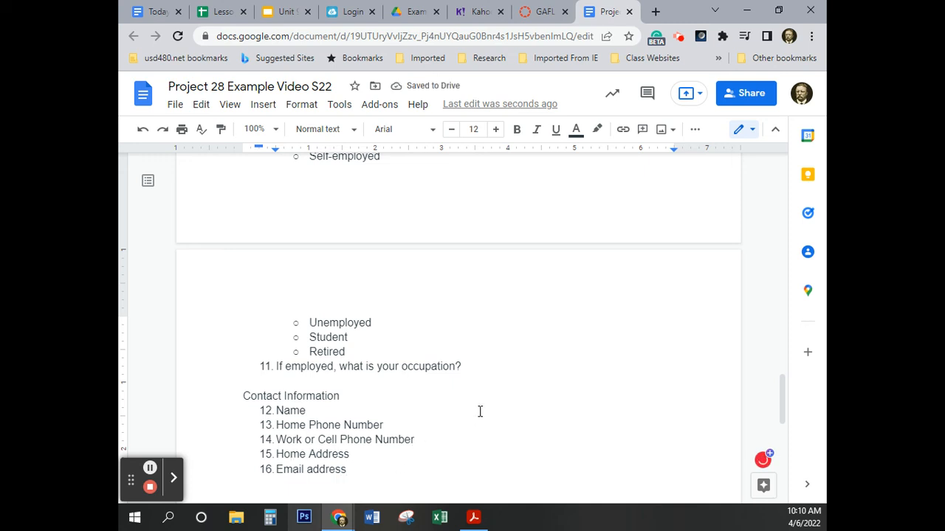
Step: Review the whole questionnaire, checking the section headings, question numbering and answer lists from coverage types to contact information
scroll(480, 411, "up", 3)
scroll(480, 411, "up", 6)
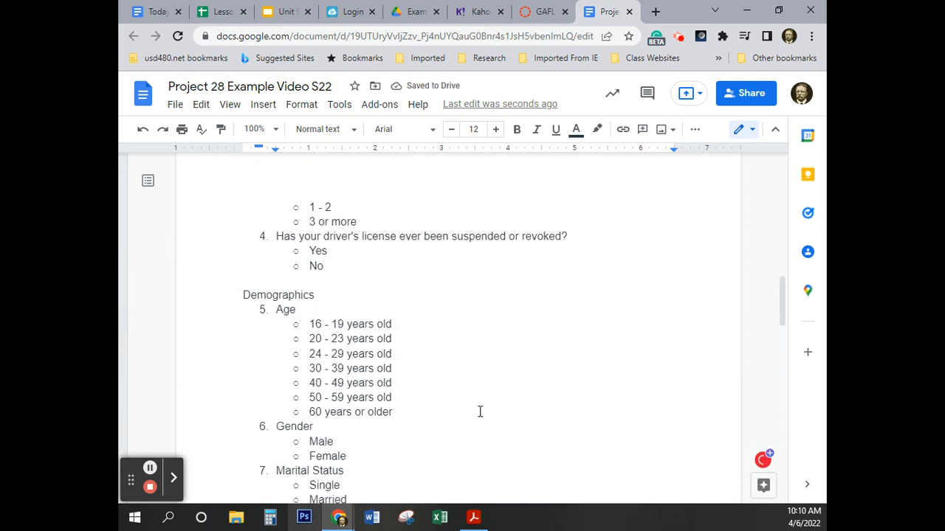
scroll(475, 381, "up", 4)
scroll(475, 382, "down", 3)
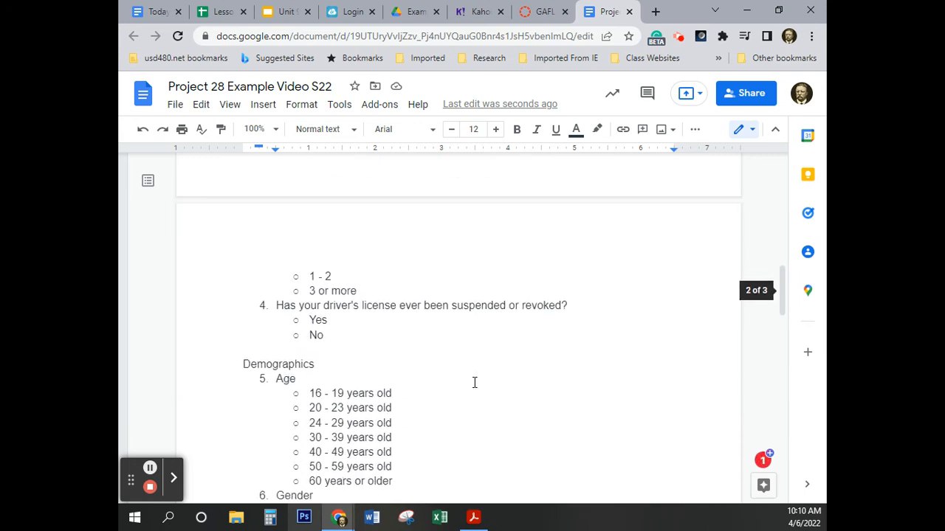
scroll(269, 405, "down", 4)
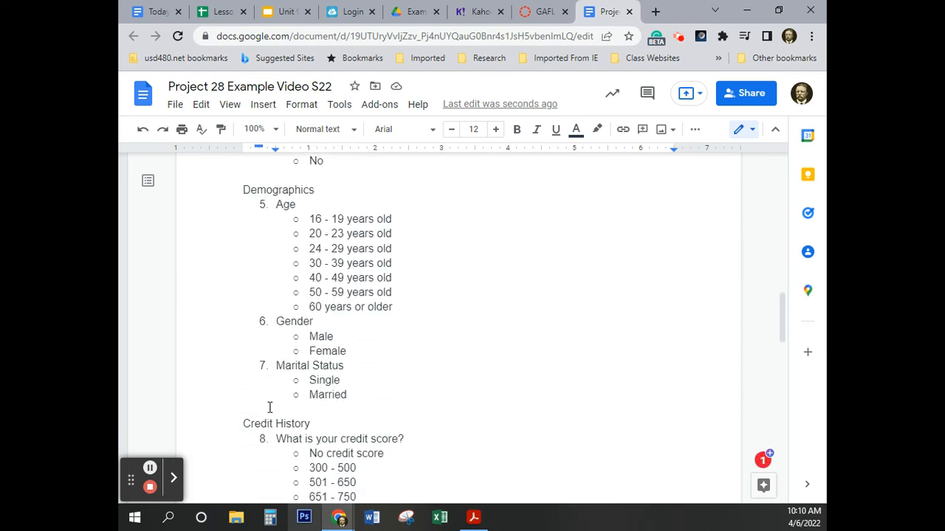
scroll(269, 407, "down", 3)
scroll(269, 407, "up", 6)
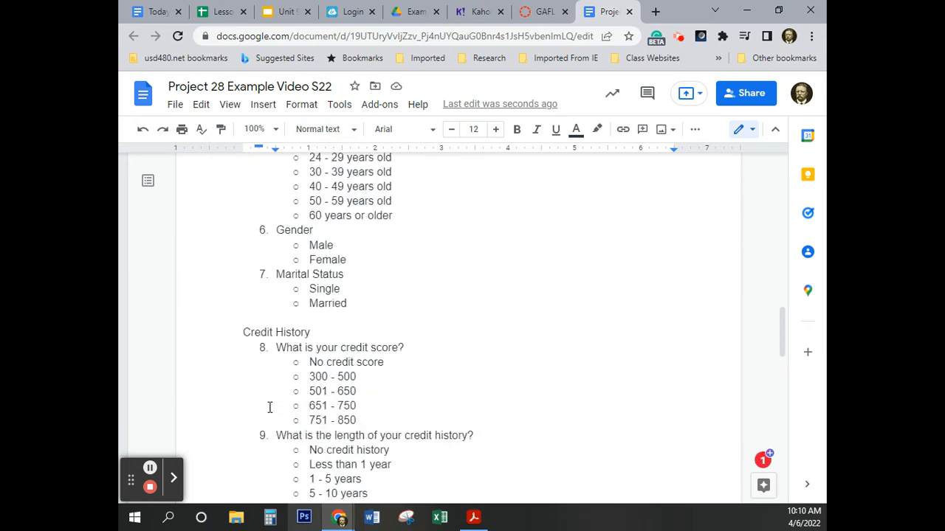
scroll(321, 247, "up", 2)
scroll(320, 241, "up", 3)
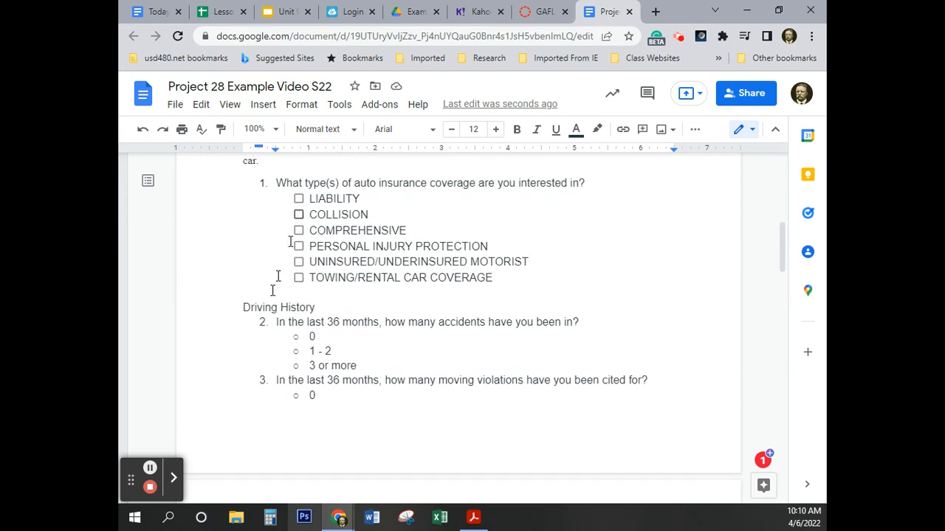
scroll(267, 379, "down", 6)
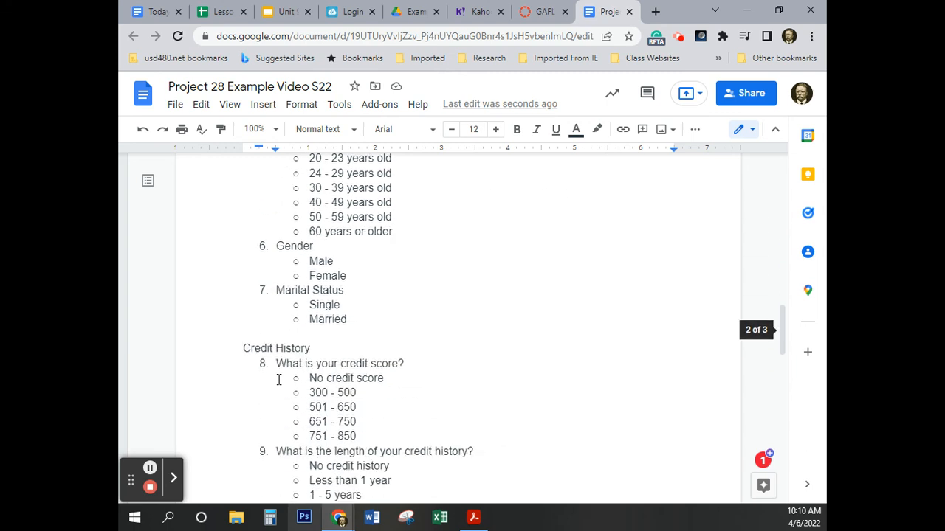
scroll(279, 379, "down", 7)
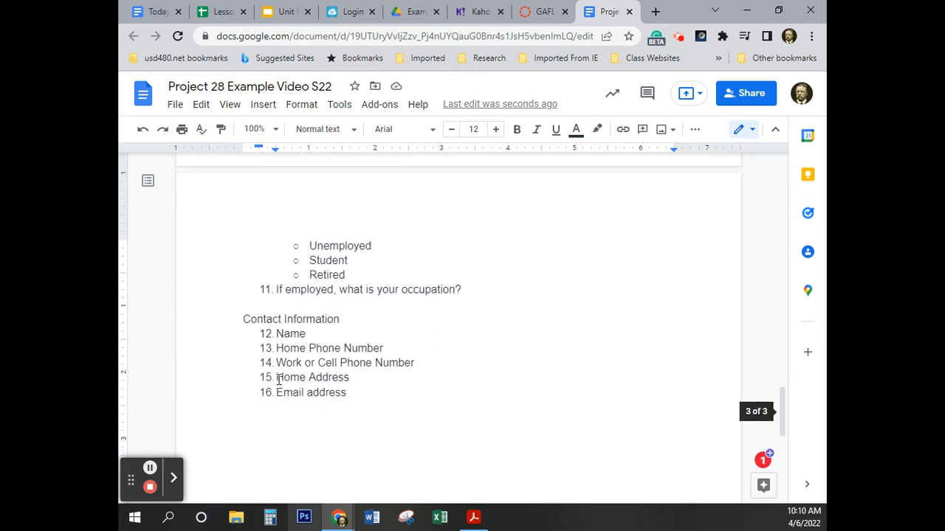
scroll(458, 312, "up", 8)
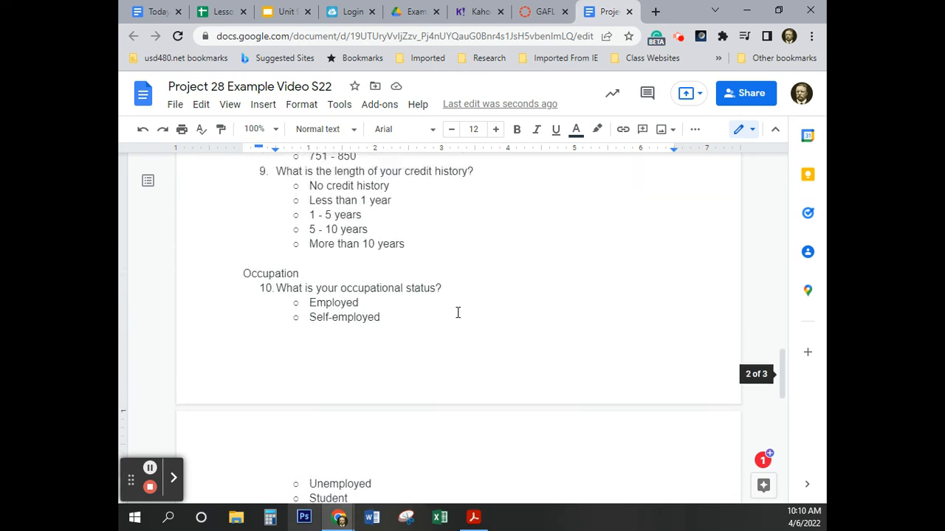
scroll(458, 312, "up", 3)
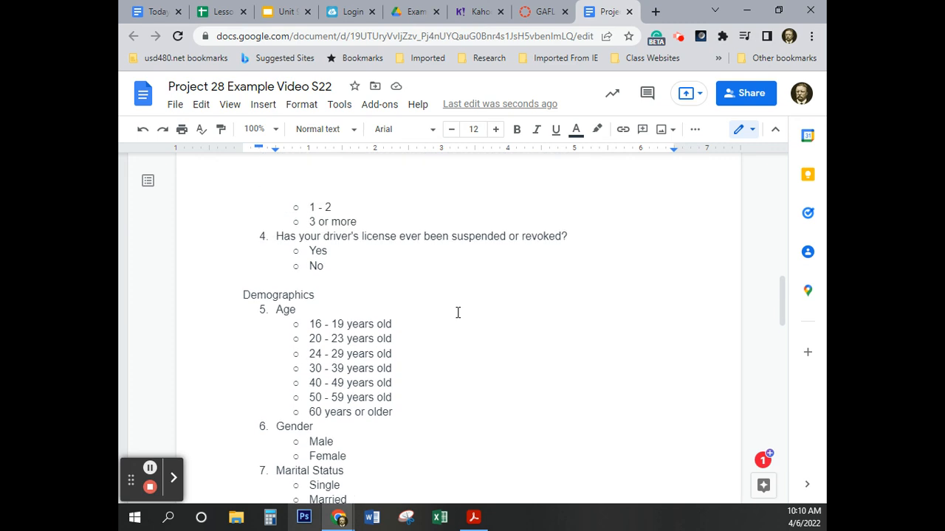
Step: Change the text color of the entire document to black
key("ctrl+a")
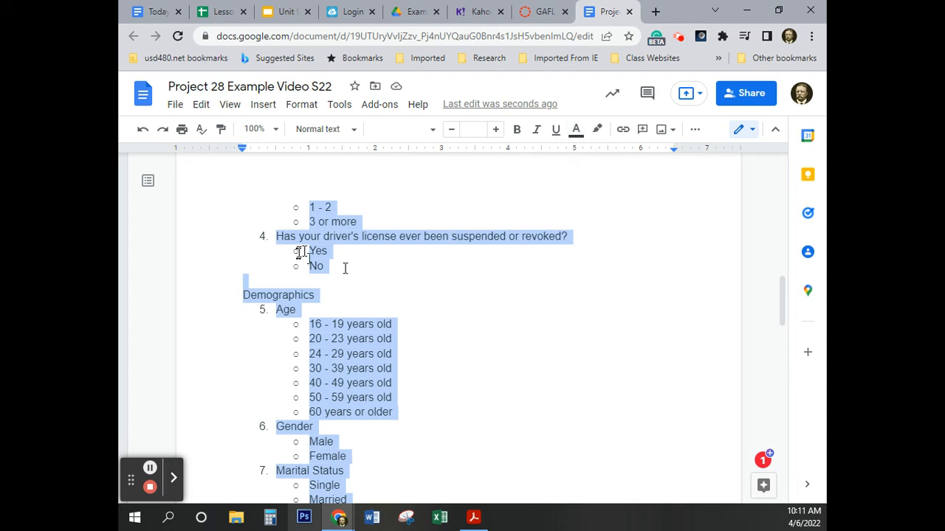
left_click(576, 131)
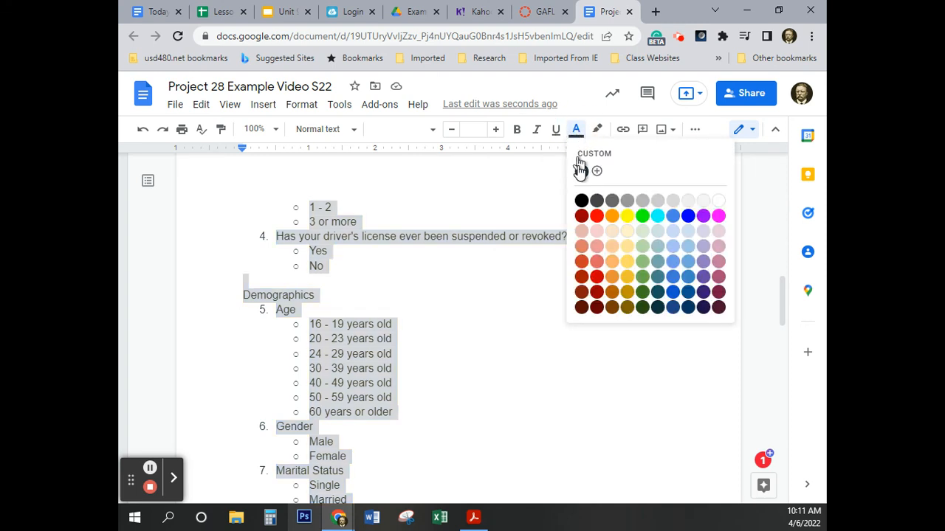
left_click(582, 201)
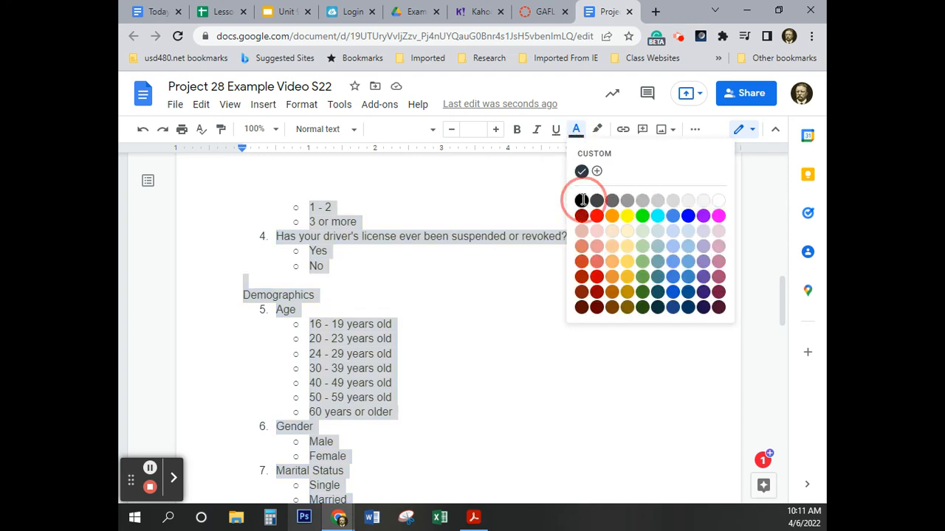
scroll(517, 318, "up", 3)
left_click(516, 326)
Step: Copy the formatting of the "Types of Coverage" heading onto the "Driving History" heading with Paint format
scroll(515, 326, "up", 15)
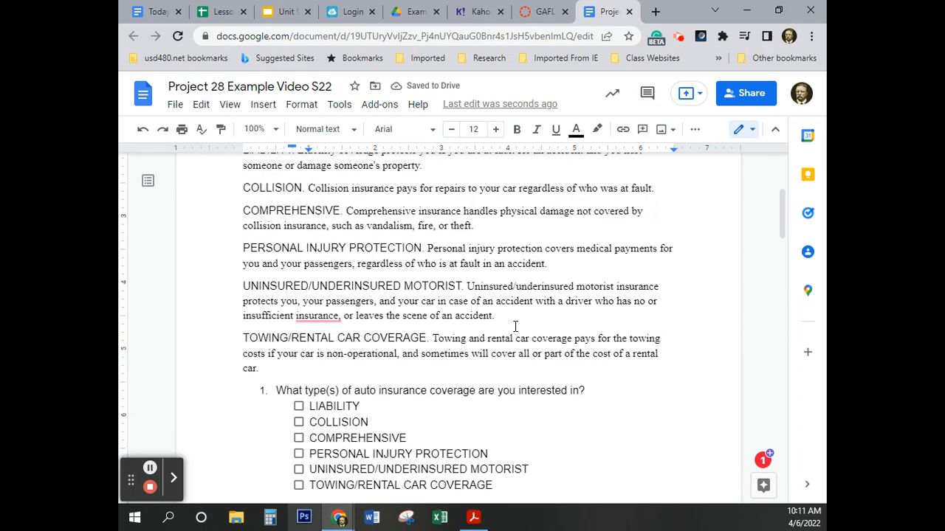
scroll(479, 350, "down", 3)
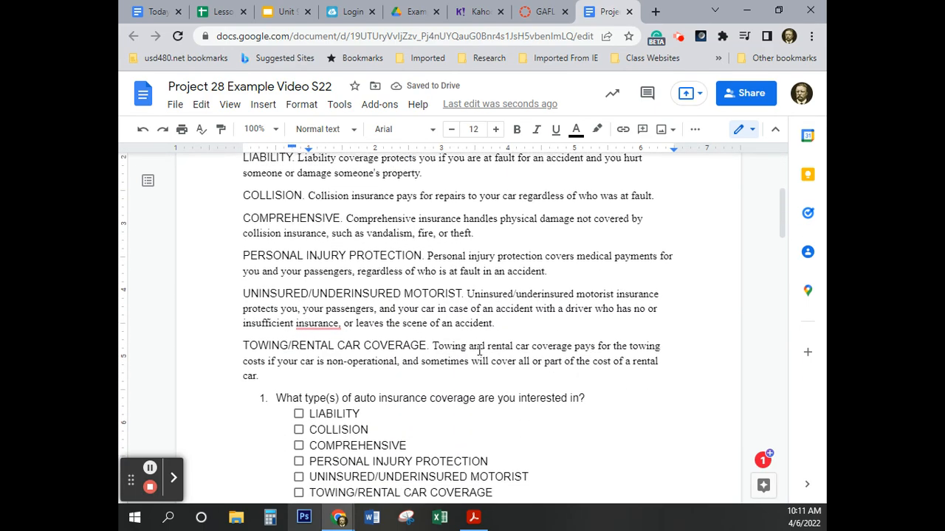
scroll(479, 350, "up", 1)
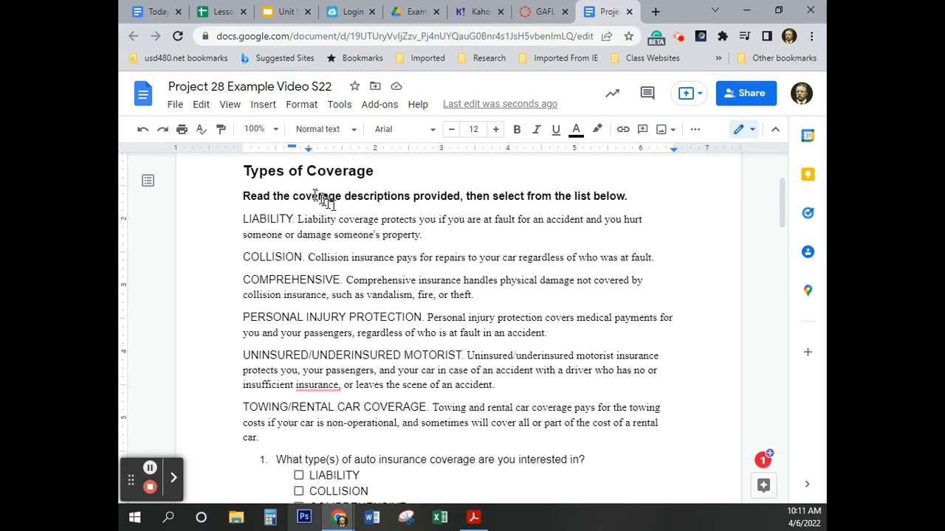
left_click(279, 171)
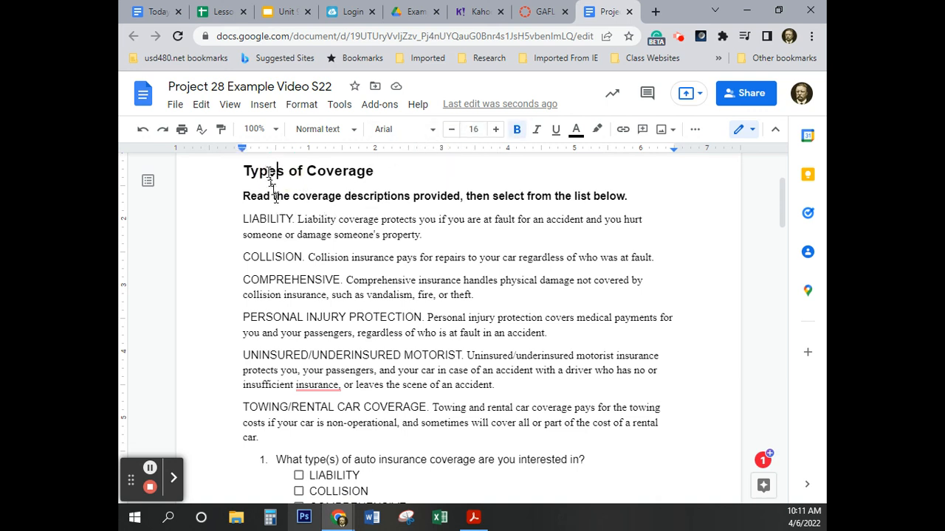
left_click(221, 130)
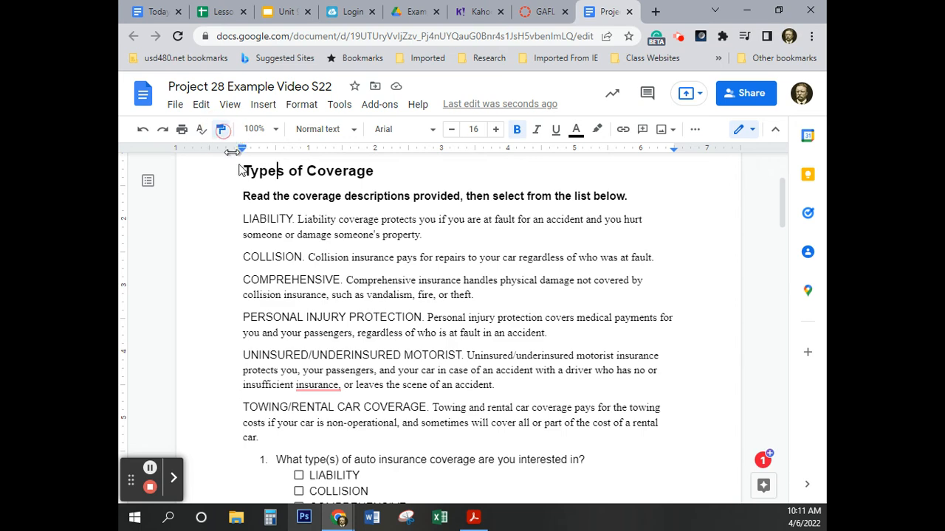
scroll(379, 331, "down", 4)
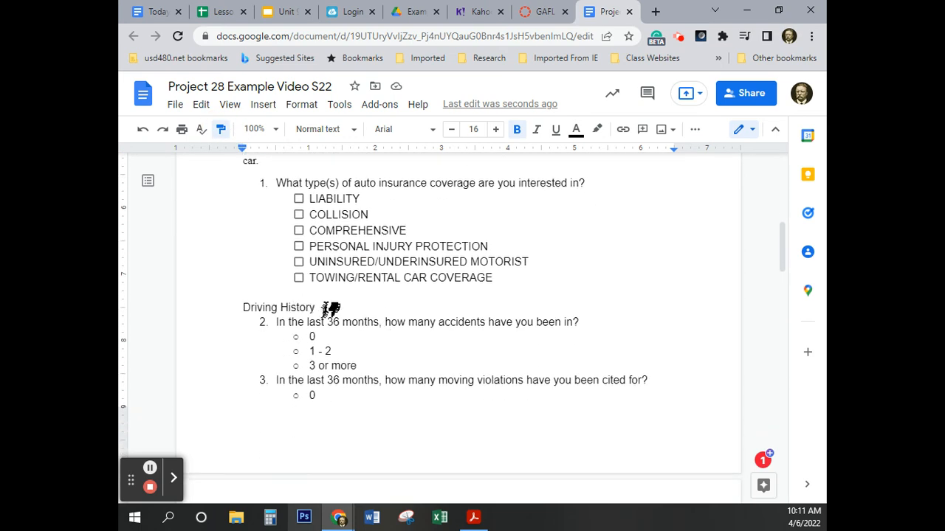
left_click_drag(322, 307, 235, 311)
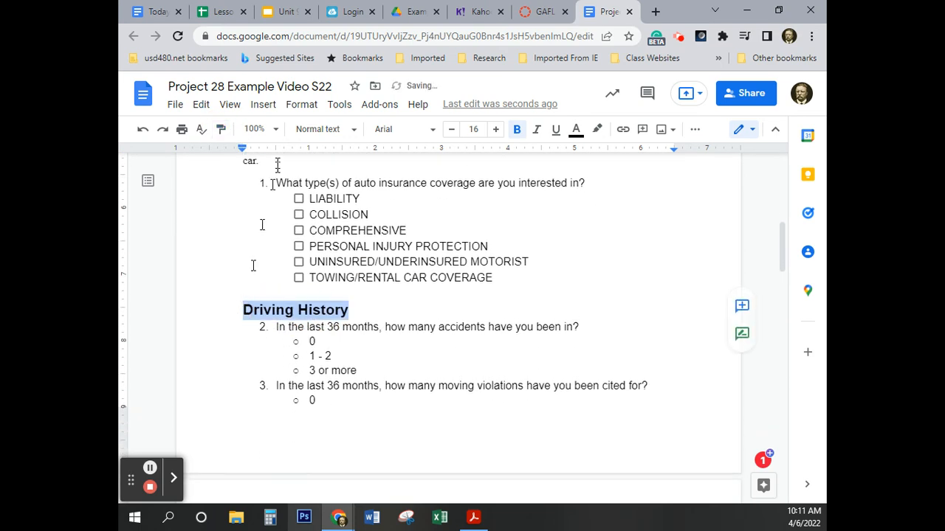
Step: Copy the "Driving History" heading's formatting onto the "Demographics" heading
left_click(221, 129)
scroll(376, 330, "down", 4)
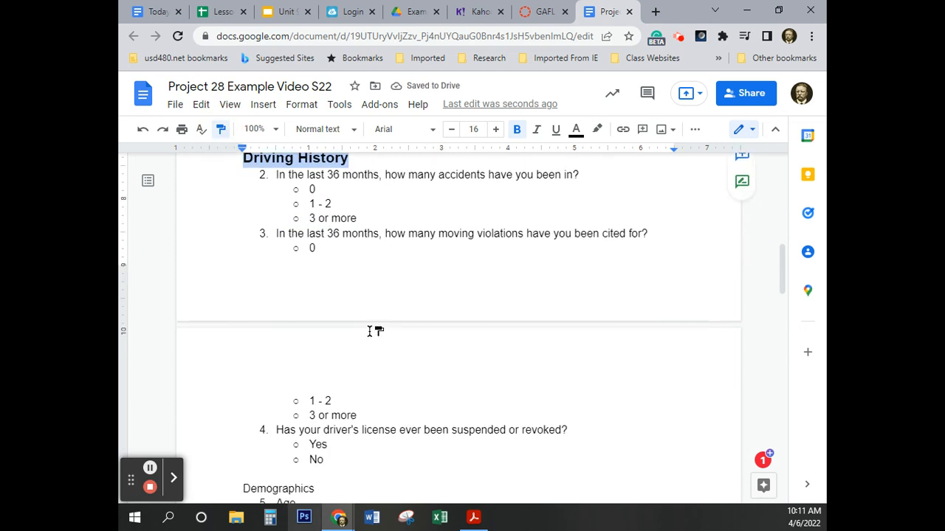
left_click_drag(320, 363, 234, 368)
Step: Copy the "Demographics" heading's formatting onto the "Credit History" and "Occupation" headings with Paint format
left_click(221, 129)
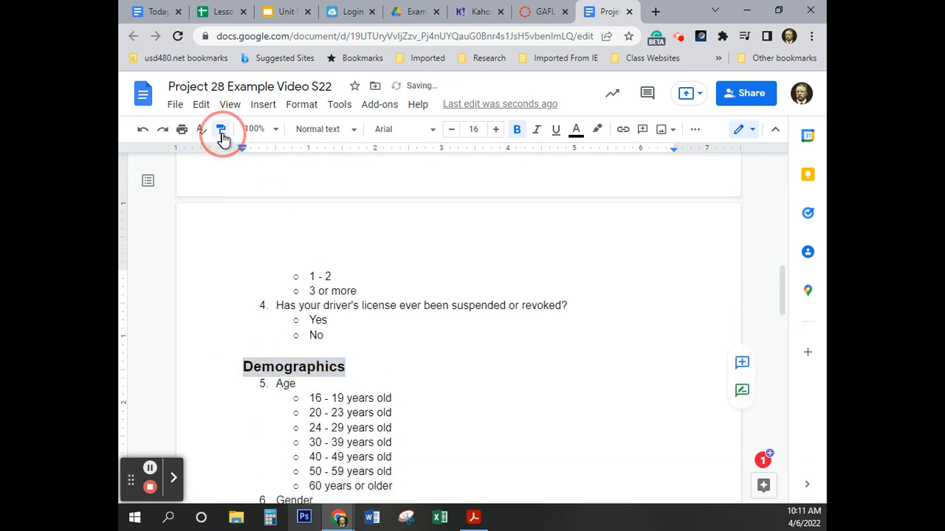
scroll(331, 294, "down", 4)
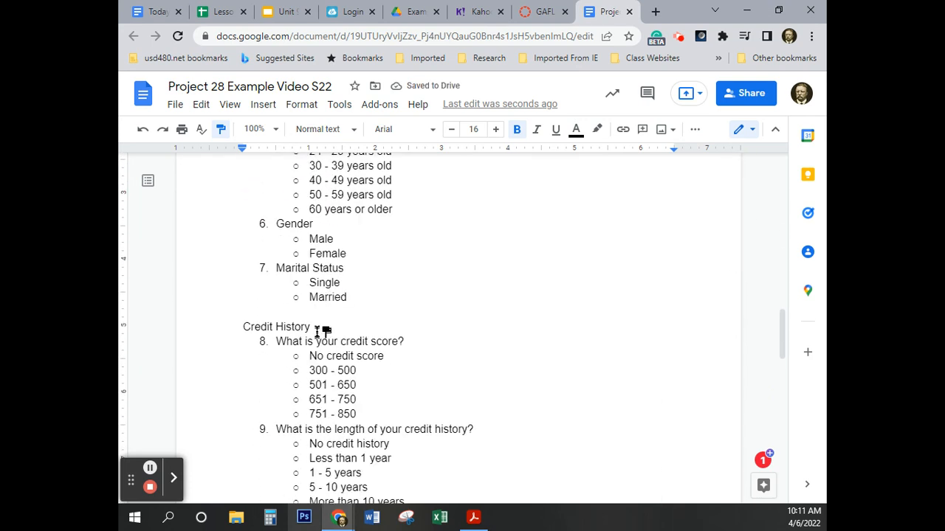
left_click_drag(318, 327, 236, 327)
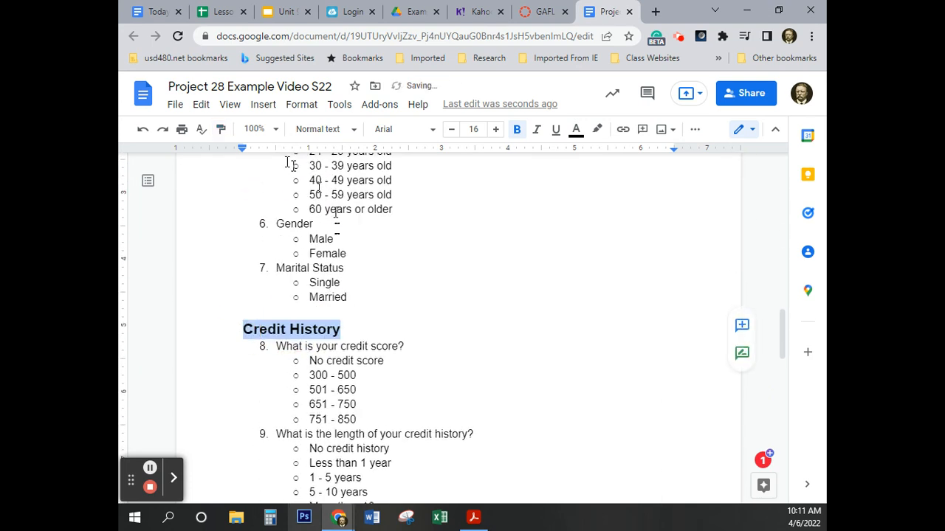
left_click(221, 129)
scroll(341, 284, "down", 4)
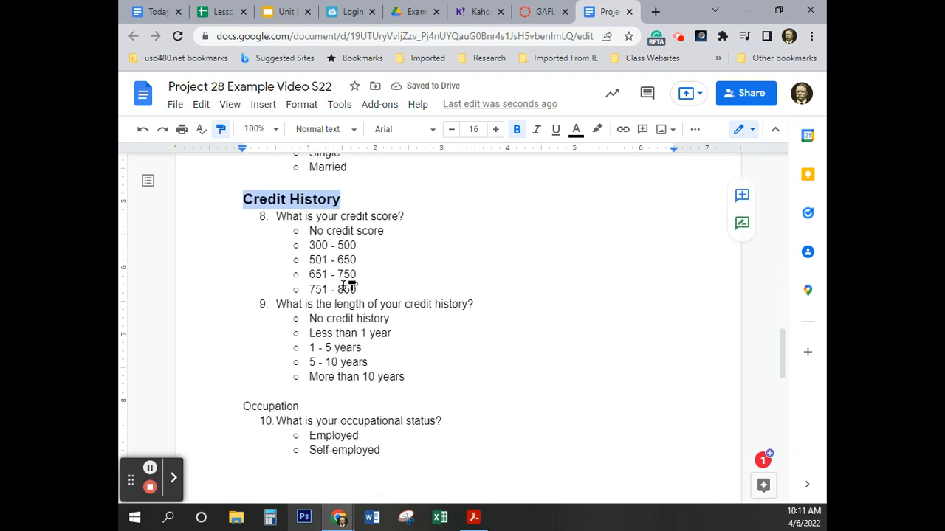
left_click_drag(304, 260, 244, 264)
Step: Make question 1 about the types of auto insurance coverage bold
scroll(399, 293, "up", 8)
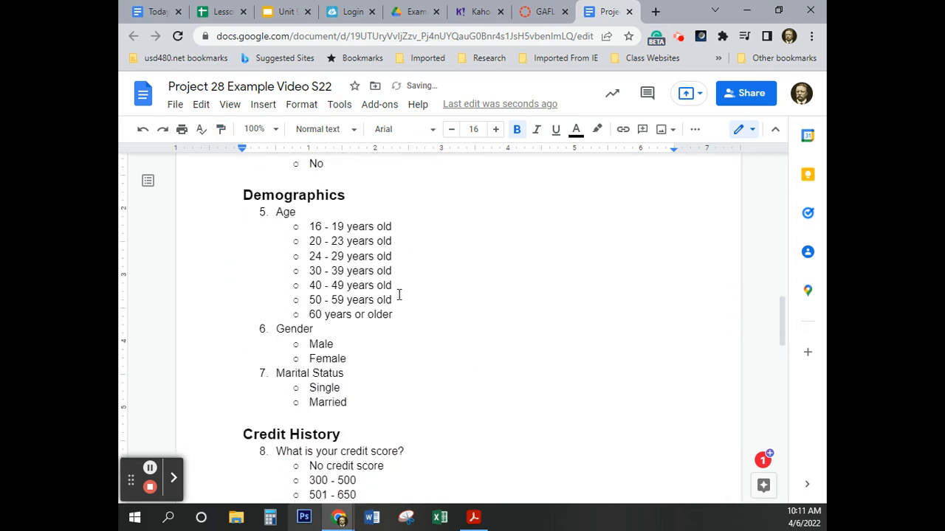
scroll(398, 295, "up", 4)
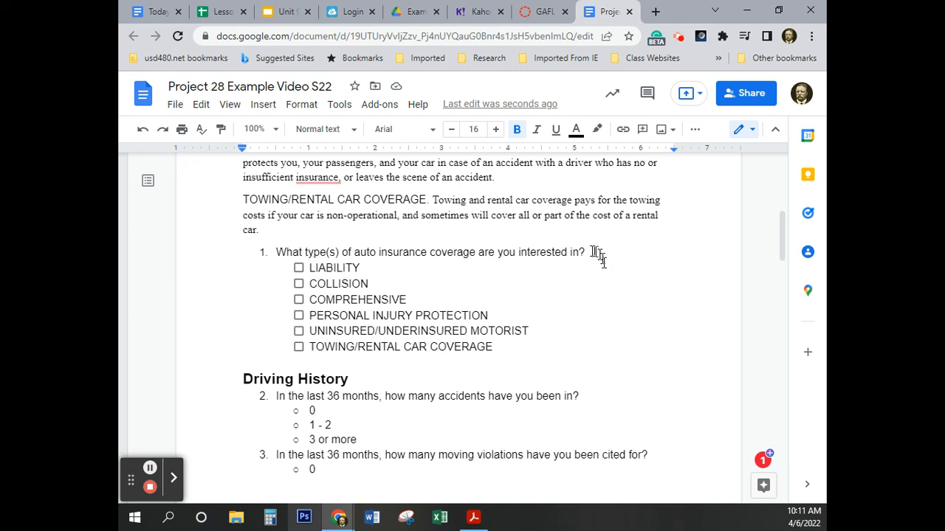
left_click_drag(587, 252, 255, 253)
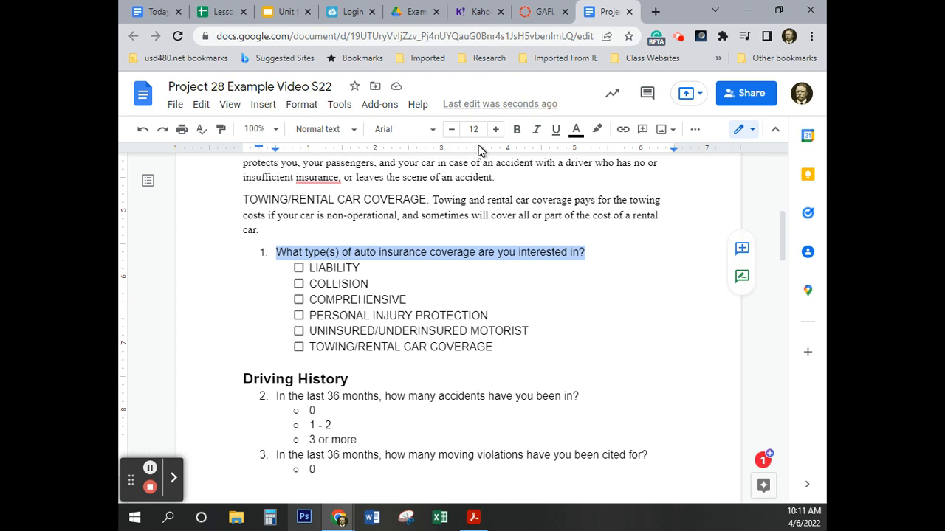
left_click(518, 130)
Step: Make questions 2 and 3 under "Driving History", about accidents and moving violations, bold
scroll(525, 276, "down", 2)
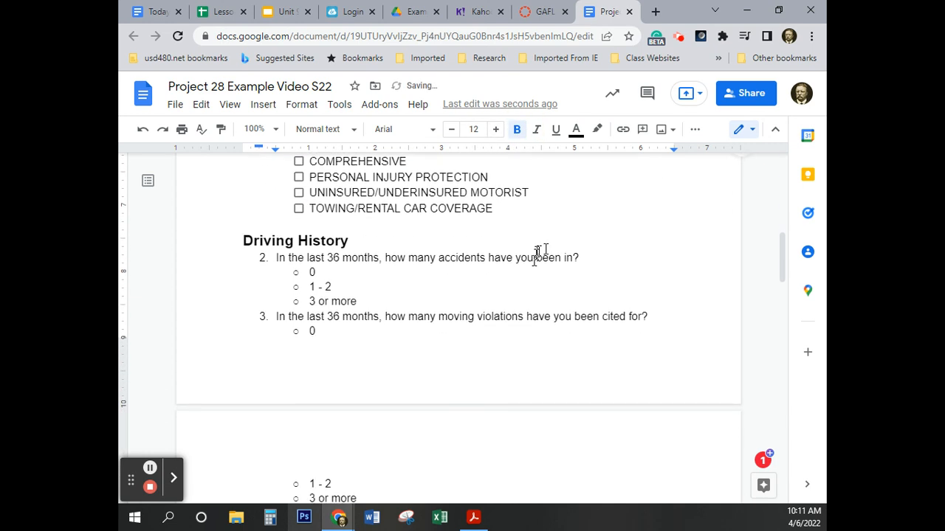
left_click_drag(585, 255, 271, 262)
left_click(517, 130)
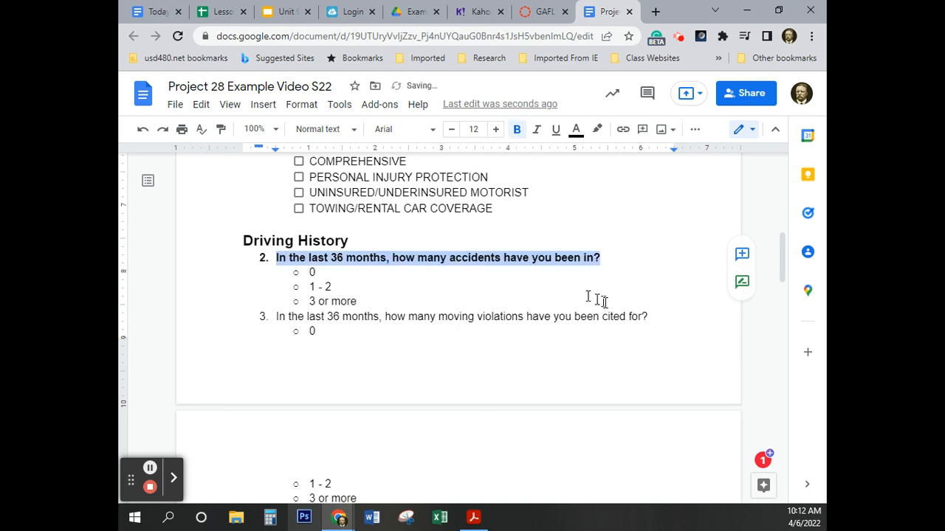
left_click_drag(660, 318, 266, 320)
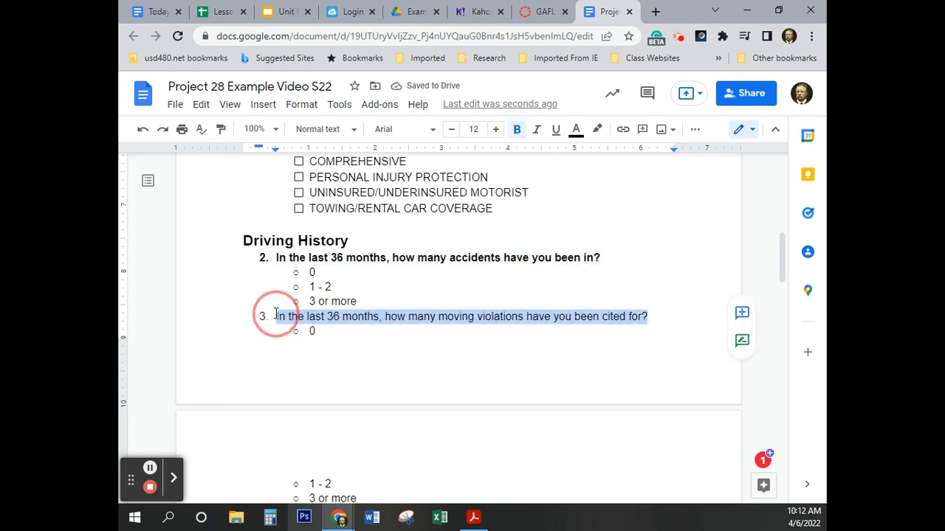
left_click(516, 130)
Step: Make question 4 about a suspended or revoked driver's license bold
scroll(471, 288, "down", 3)
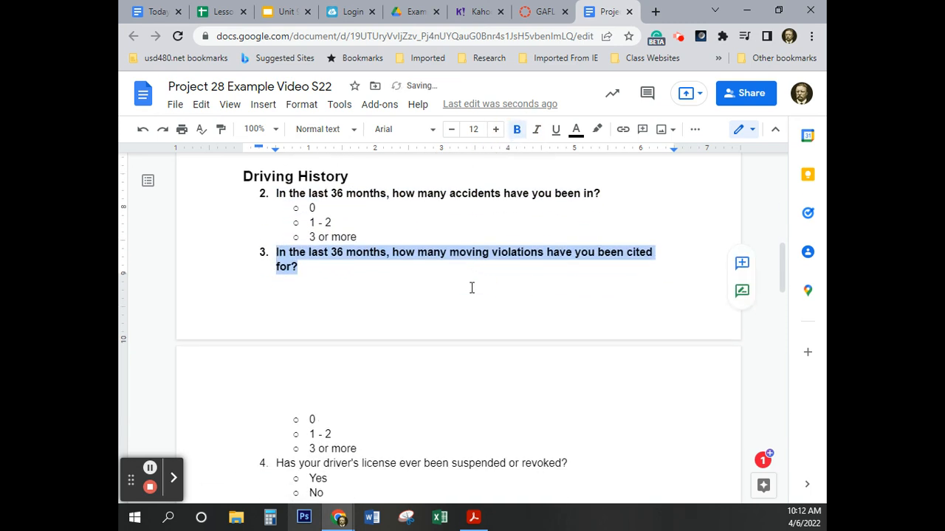
scroll(472, 288, "down", 1)
scroll(472, 280, "up", 3)
scroll(471, 279, "down", 3)
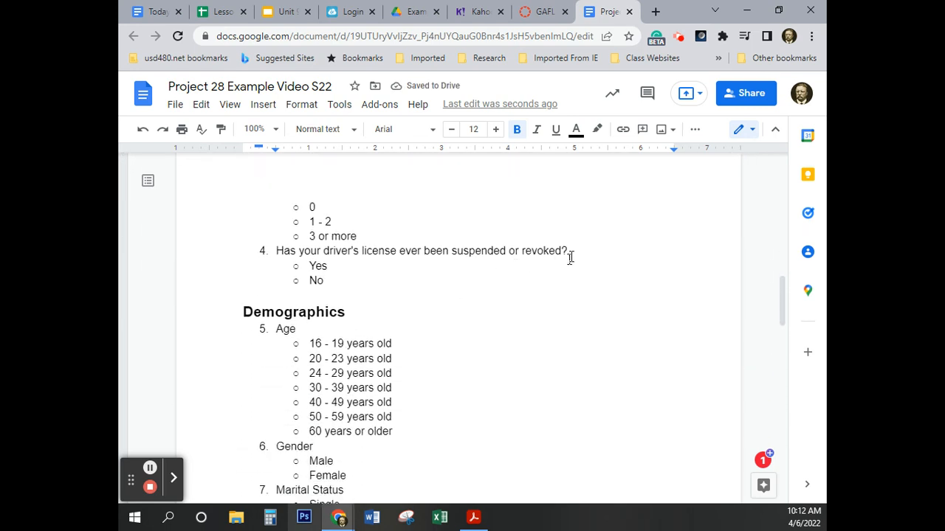
left_click_drag(570, 257, 243, 251)
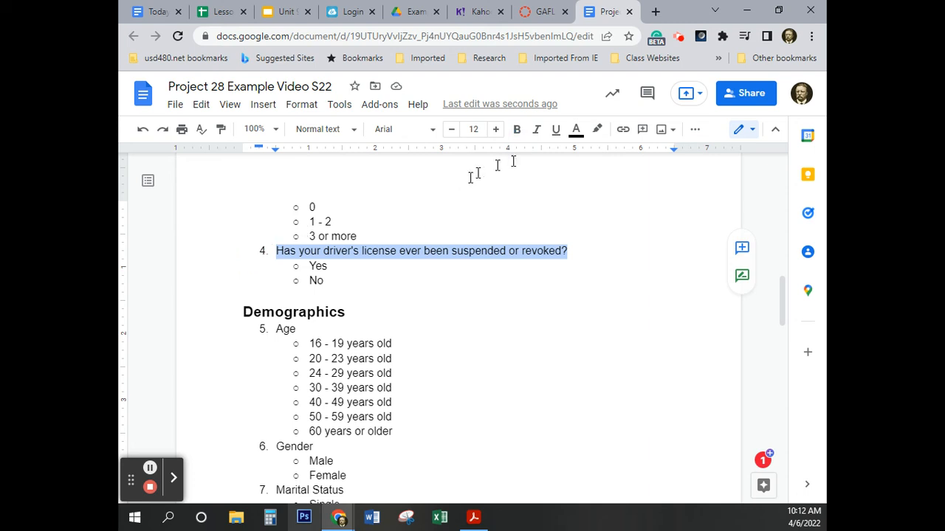
left_click(519, 130)
Step: Make the "Age", "Gender" and "Marital Status" questions under "Demographics" bold
scroll(489, 285, "down", 2)
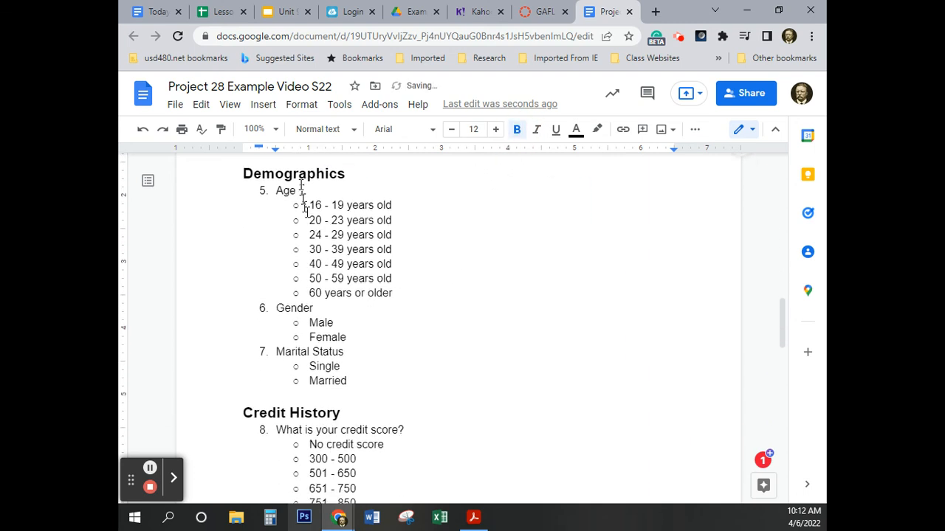
left_click_drag(302, 195, 264, 191)
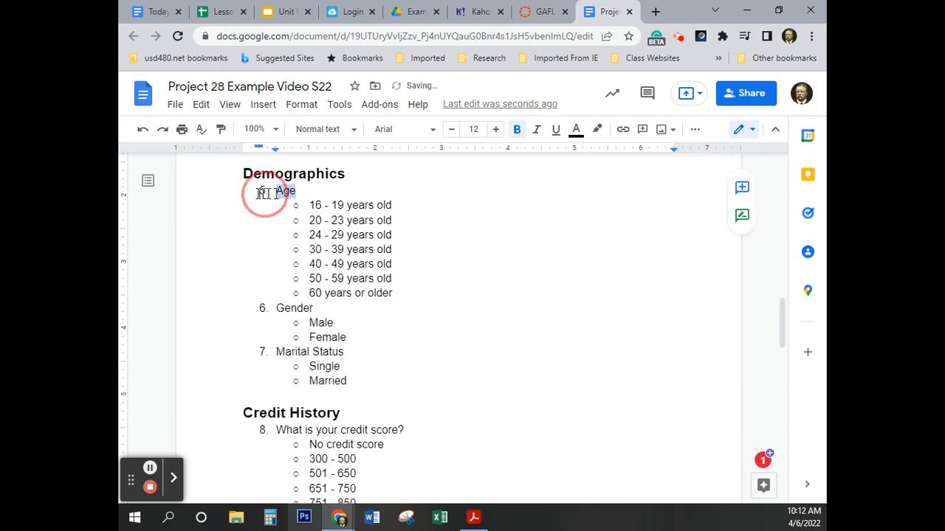
left_click(517, 129)
left_click_drag(314, 308, 263, 311)
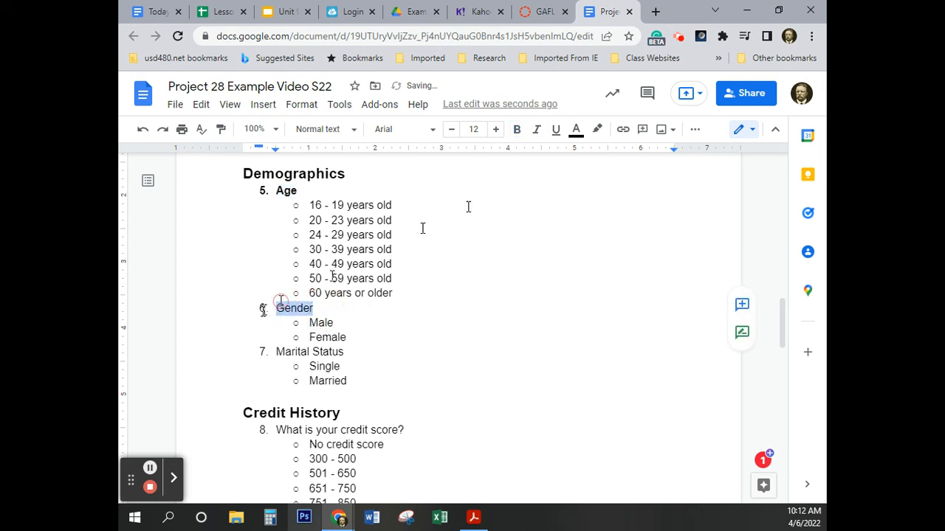
left_click(516, 130)
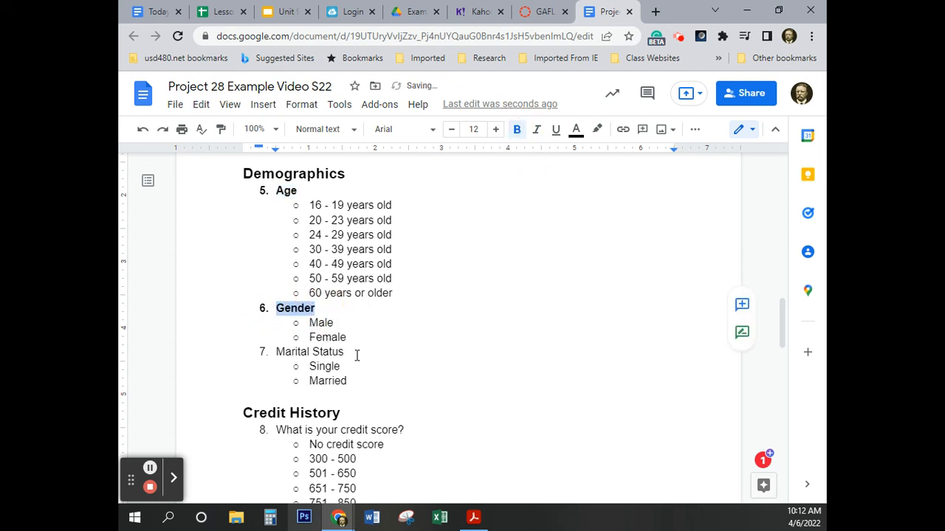
left_click_drag(345, 353, 277, 353)
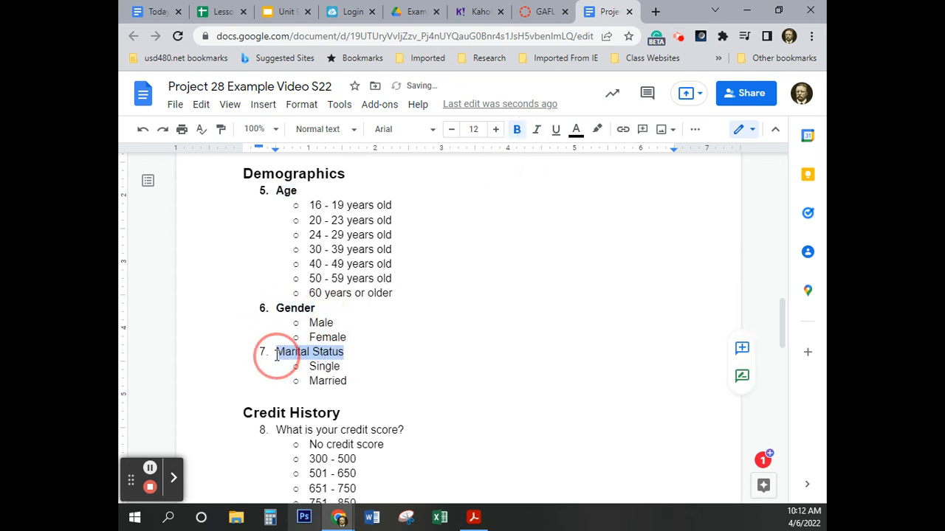
left_click(517, 130)
Step: Make questions 8 and 9 under "Credit History", about credit score and length of credit history, bold
scroll(480, 304, "down", 2)
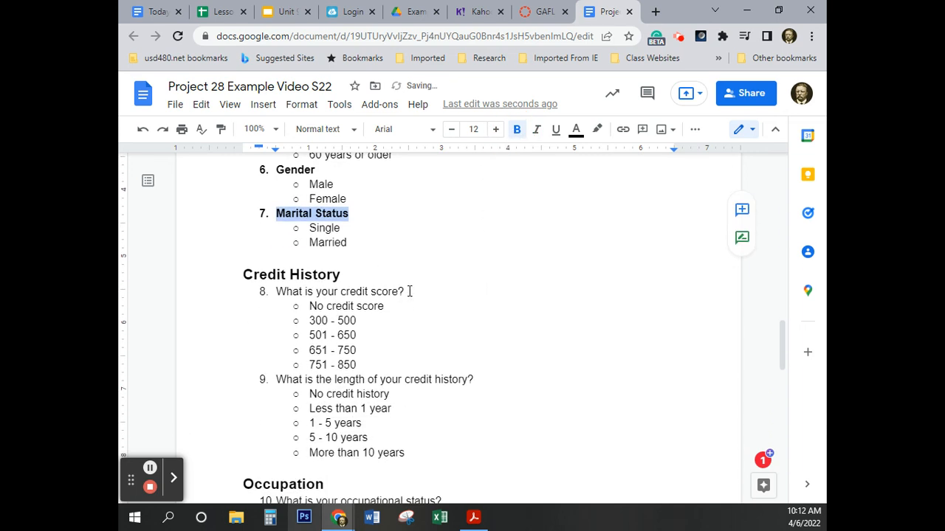
left_click_drag(410, 291, 268, 290)
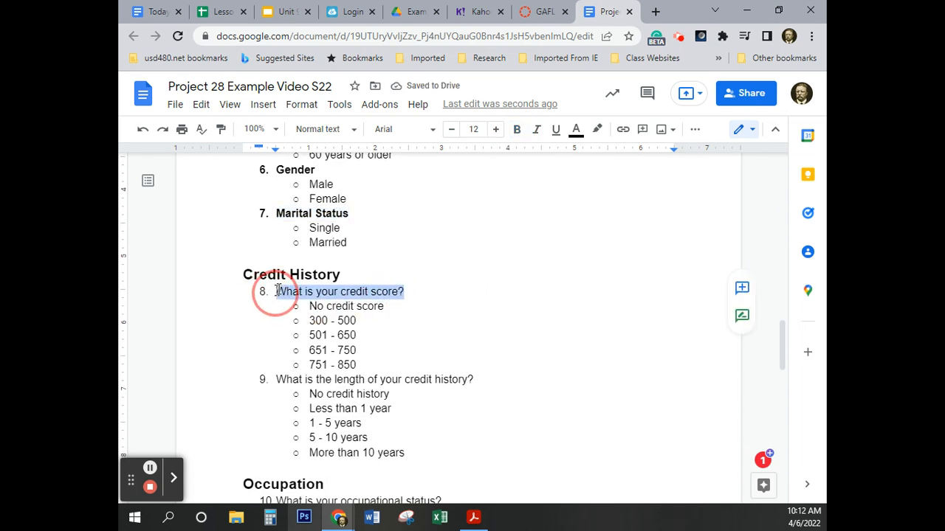
left_click(517, 130)
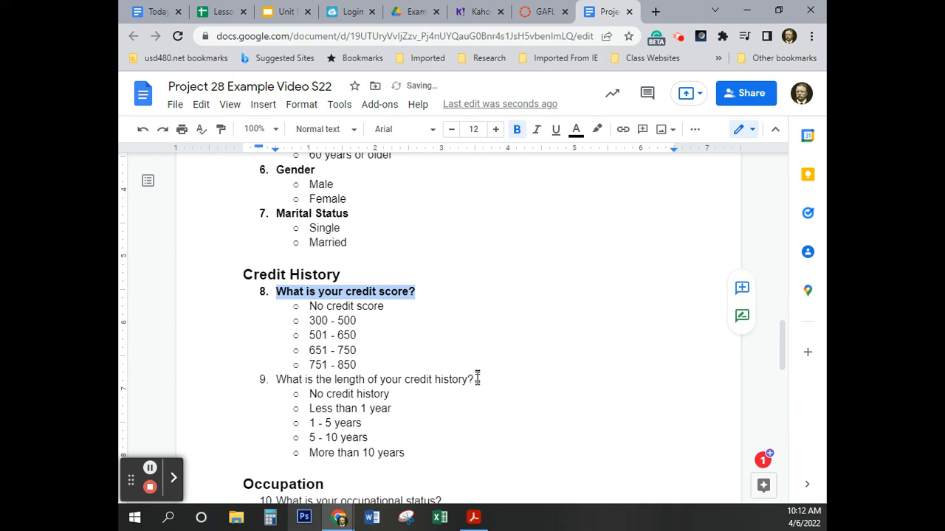
left_click_drag(476, 378, 266, 379)
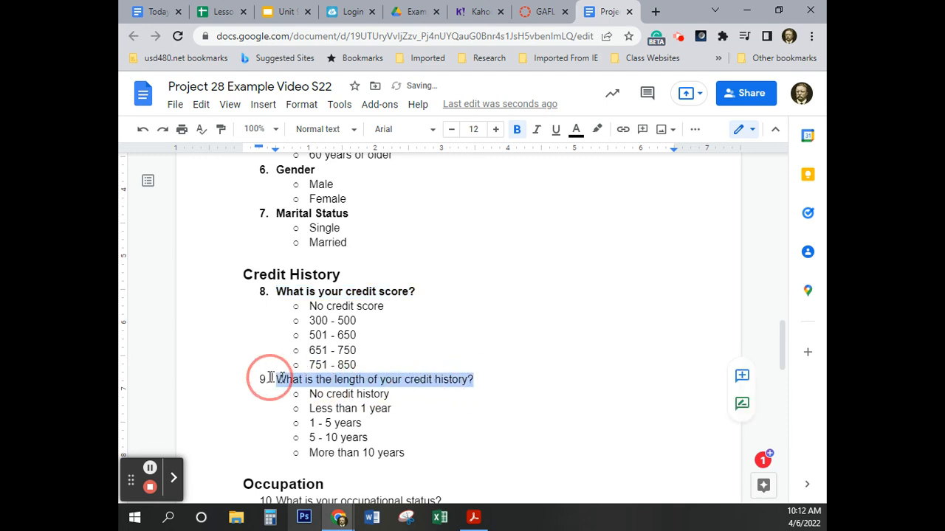
left_click(516, 130)
Step: Make questions 10 and 11 under "Occupation", about occupational status and occupation, bold
scroll(550, 256, "down", 3)
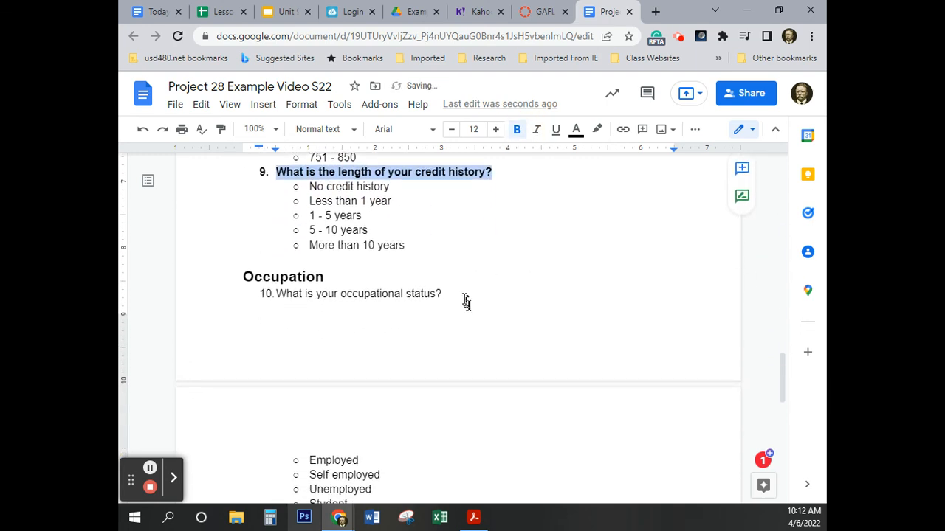
left_click_drag(457, 296, 276, 295)
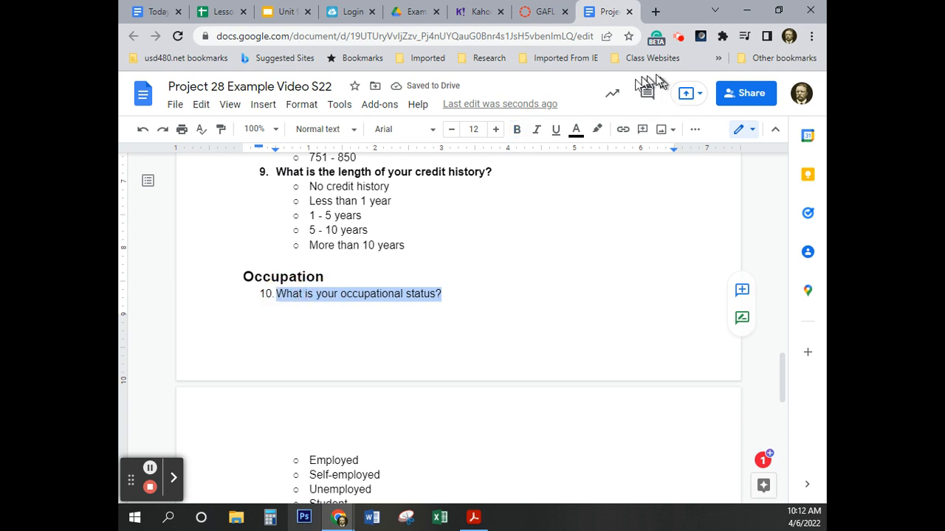
left_click(516, 131)
scroll(593, 226, "down", 3)
scroll(593, 228, "down", 1)
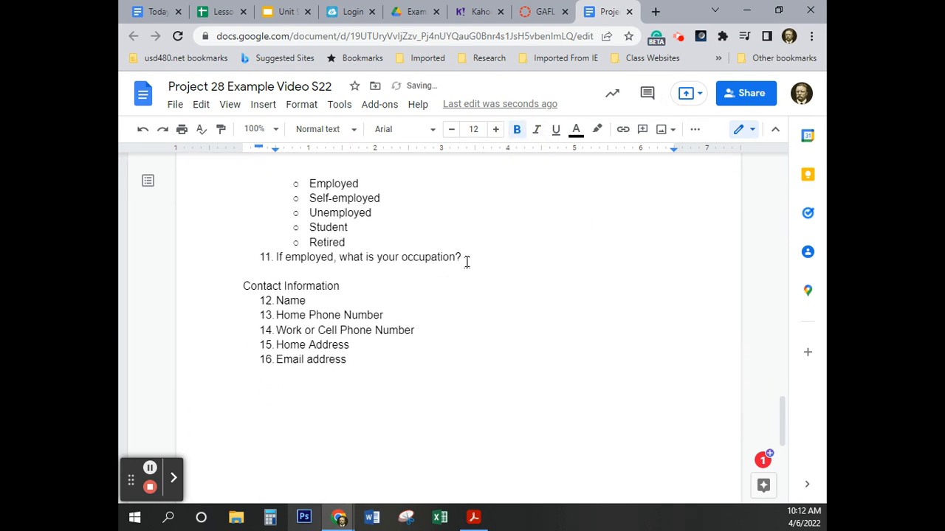
left_click_drag(463, 259, 230, 264)
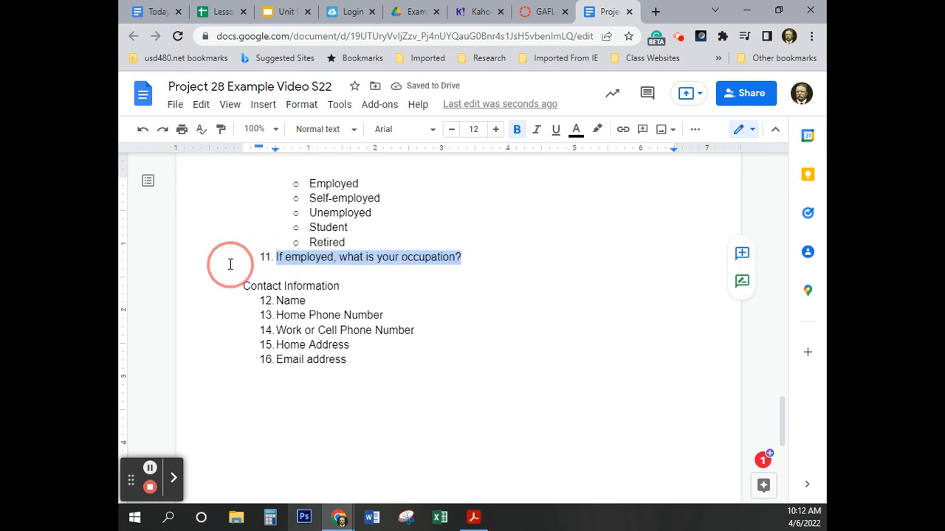
left_click(518, 131)
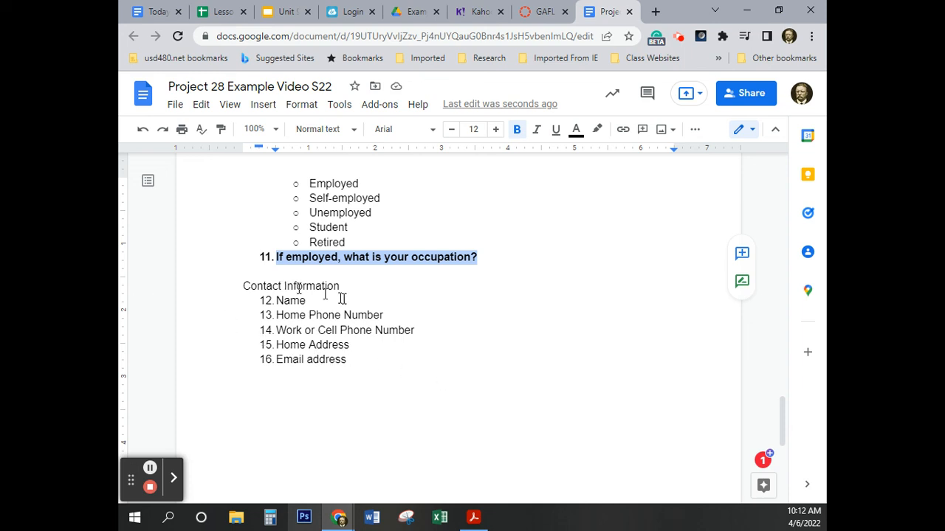
Step: Copy the "Occupation" heading's formatting onto the "Contact Information" heading with Paint format
scroll(342, 298, "up", 3)
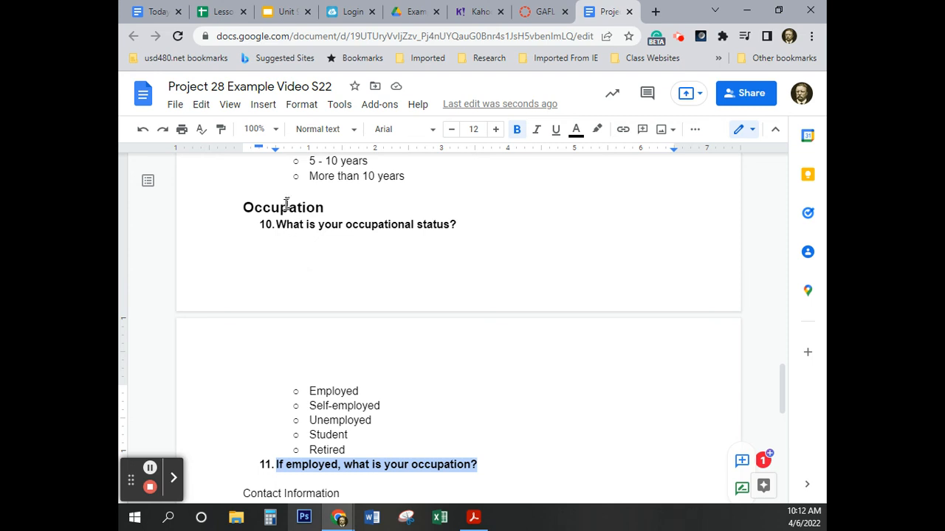
left_click(286, 205)
left_click(221, 129)
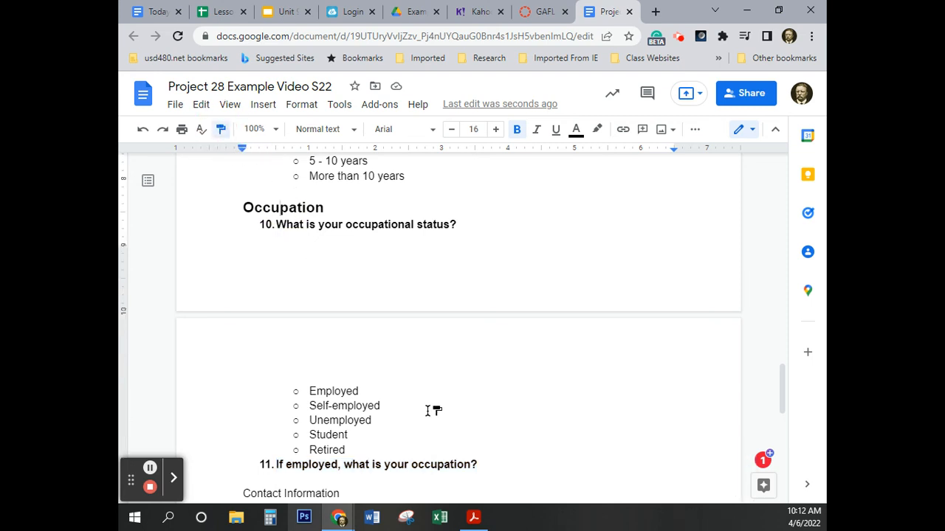
scroll(428, 411, "down", 2)
left_click_drag(343, 356, 243, 355)
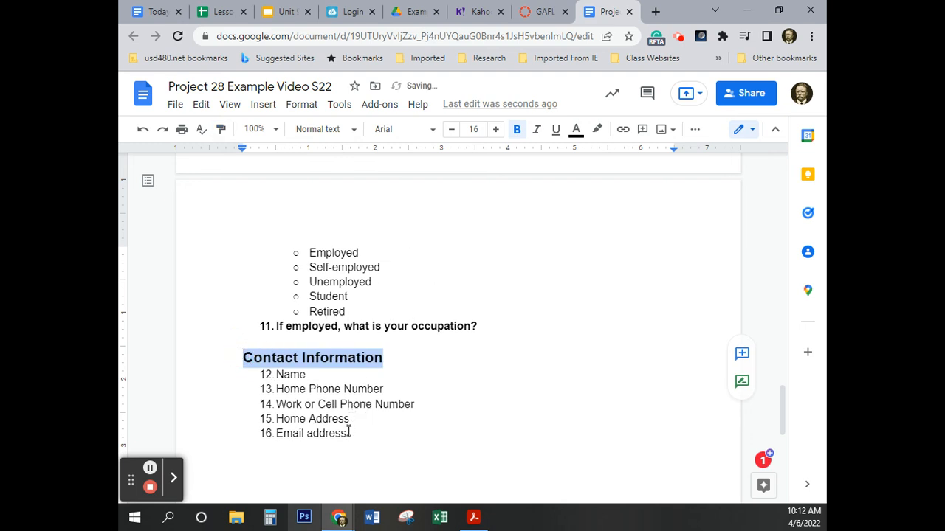
Step: Make all the contact information items, from "Name" to "Email address", bold
left_click_drag(348, 434, 268, 373)
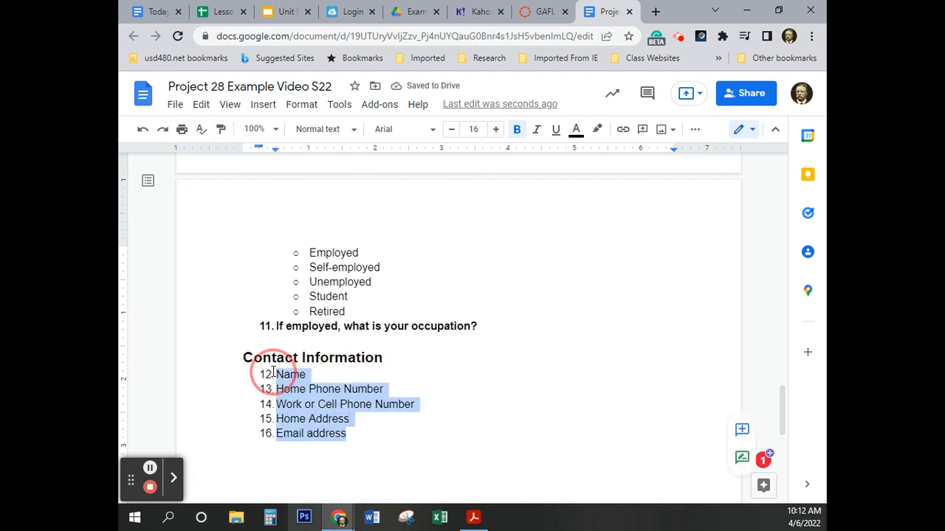
left_click(518, 136)
left_click(616, 392)
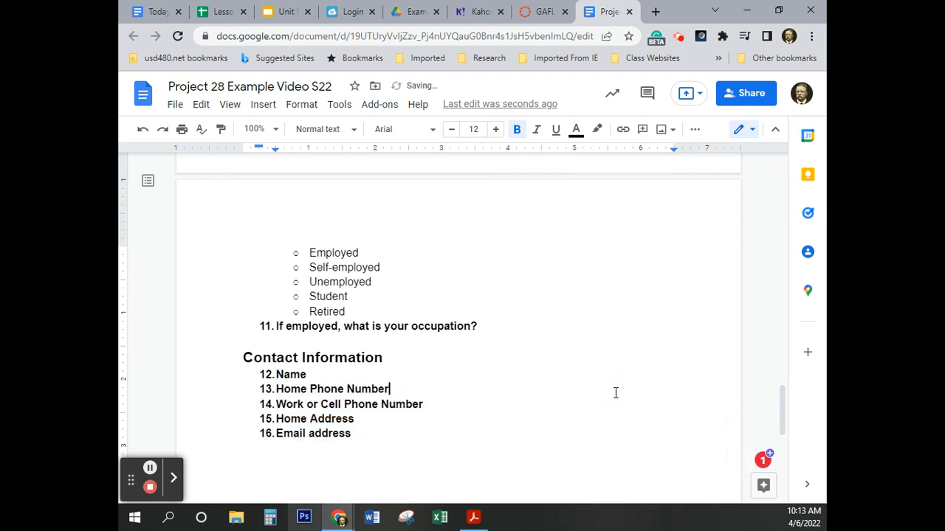
Step: Review the questionnaire's formatting from the contact information back up to the coverage descriptions
scroll(572, 491, "up", 6)
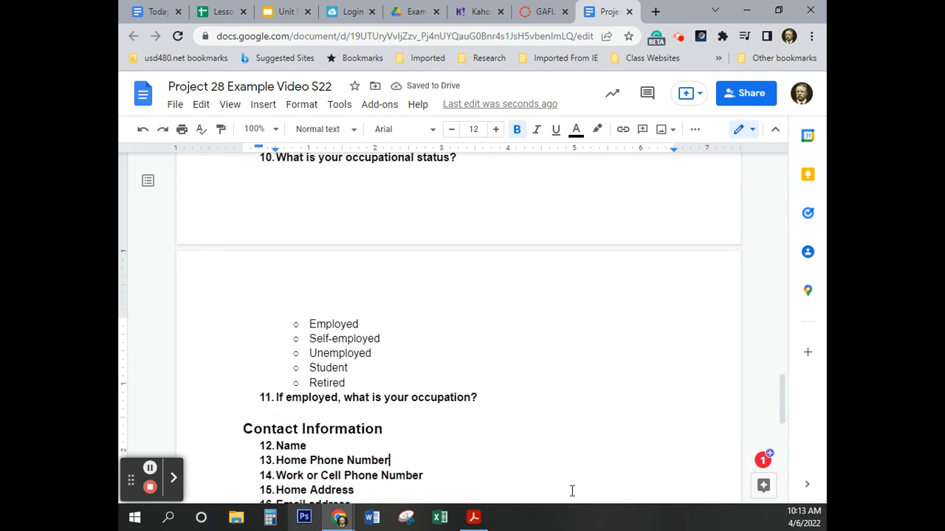
scroll(572, 491, "up", 10)
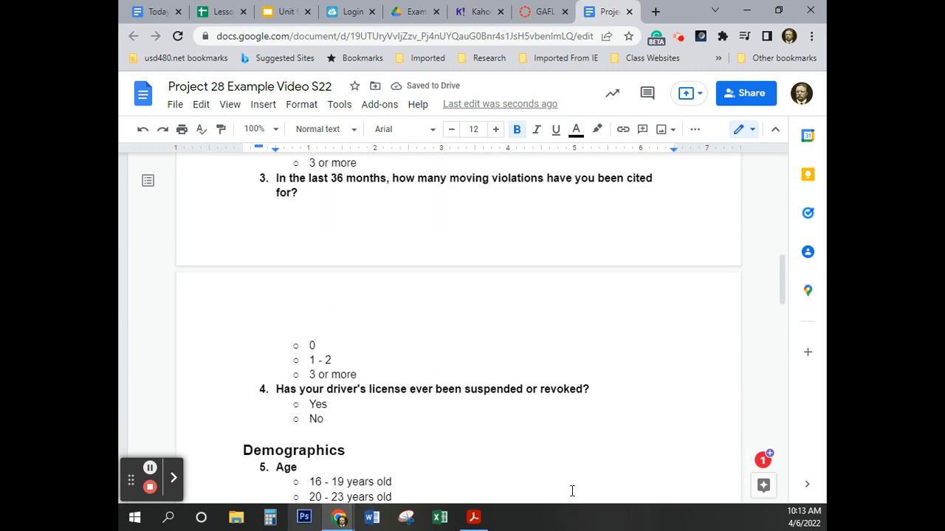
scroll(572, 491, "up", 4)
scroll(569, 489, "down", 1)
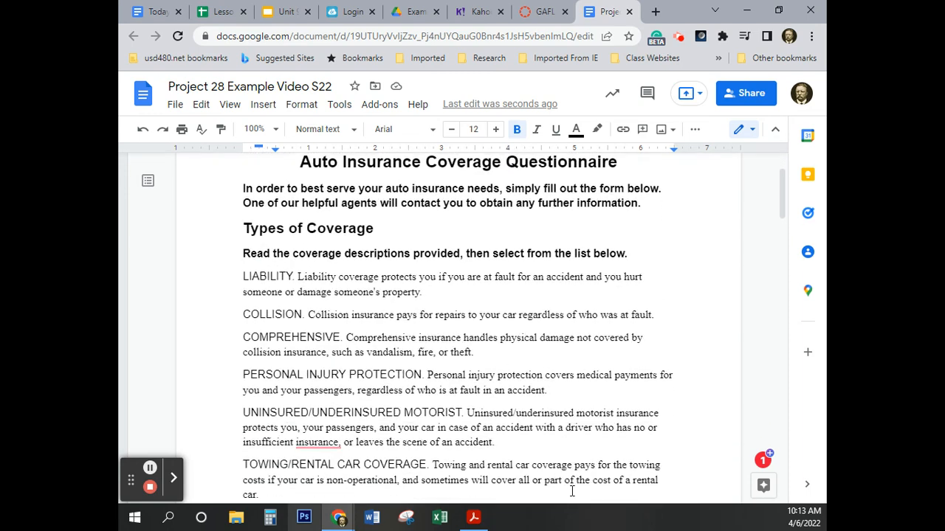
Step: Review the questionnaire from the title and coverage descriptions down through the driving history, demographics and credit history questions
scroll(564, 487, "up", 1)
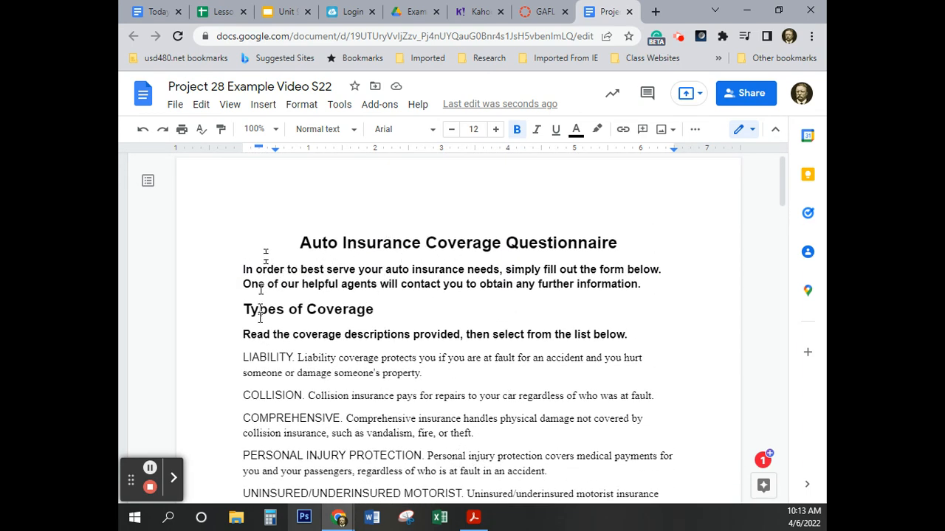
scroll(458, 360, "down", 2)
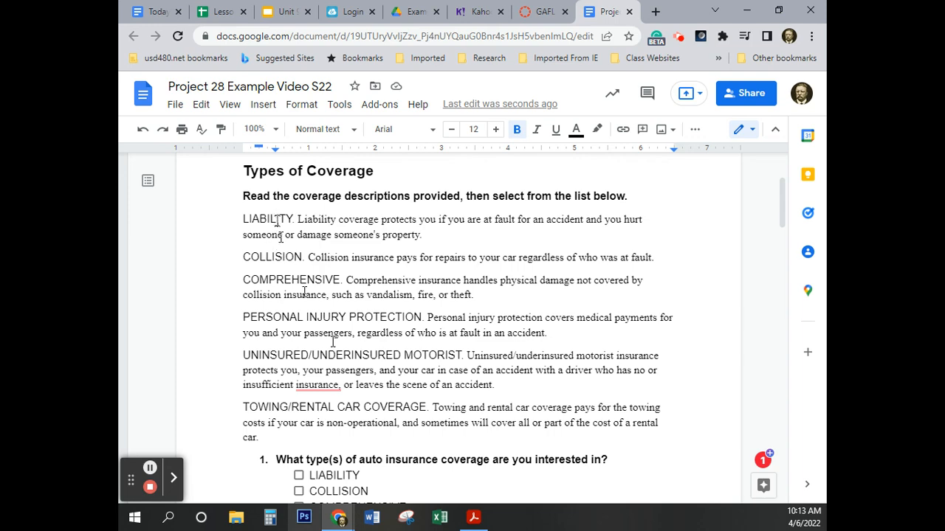
scroll(280, 236, "down", 1)
scroll(332, 317, "up", 1)
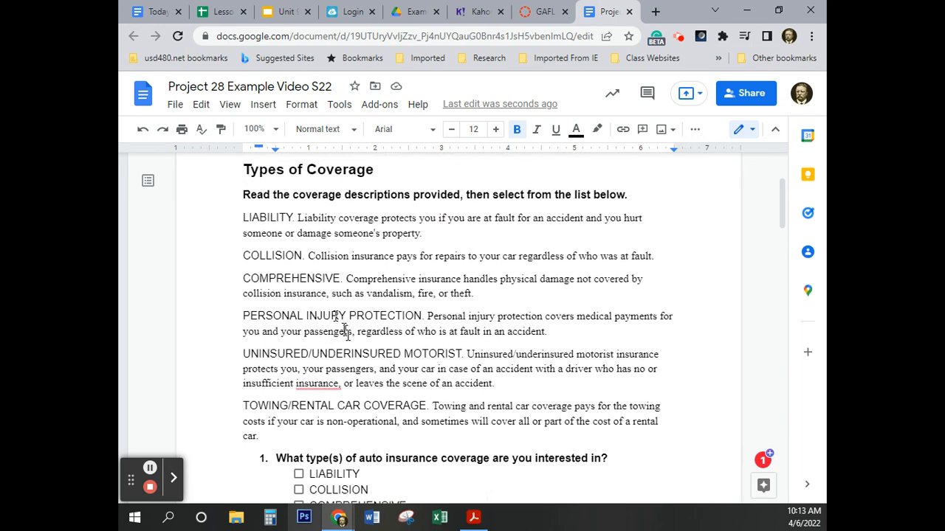
scroll(345, 331, "down", 1)
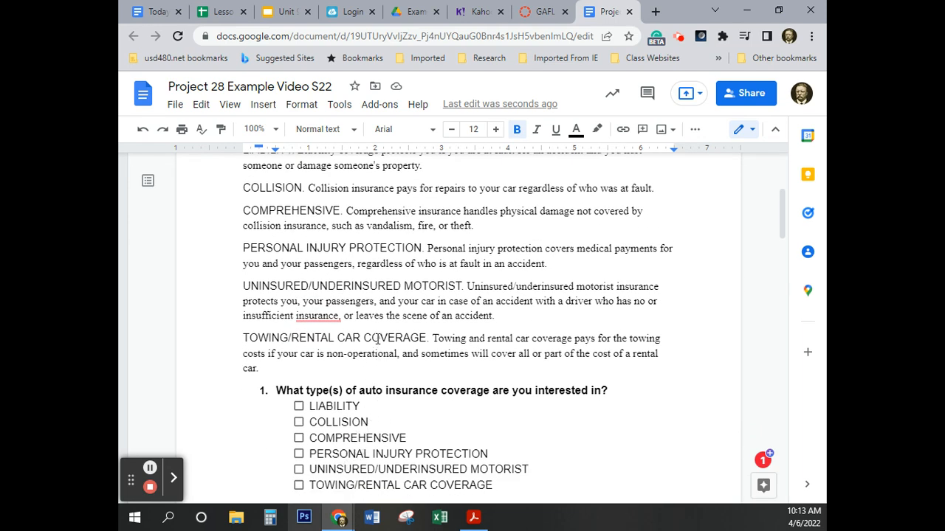
scroll(378, 332, "up", 1)
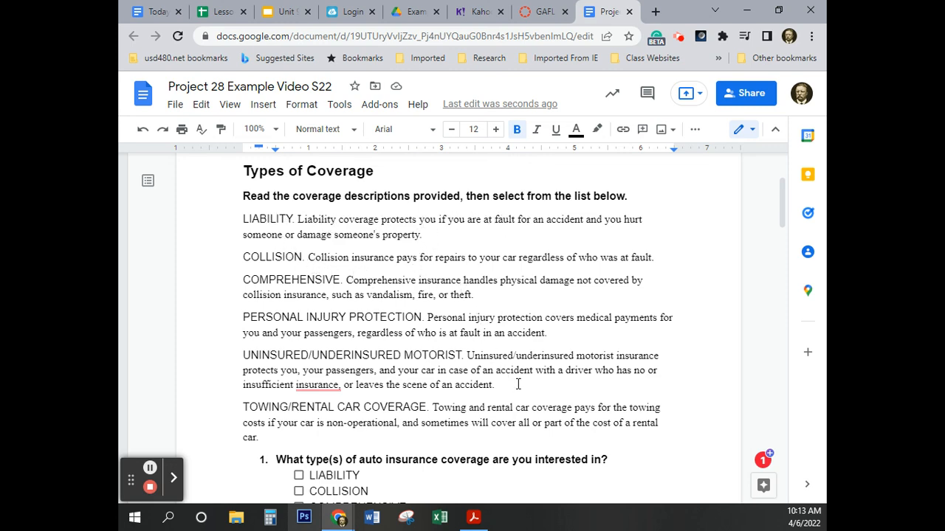
scroll(518, 385, "down", 1)
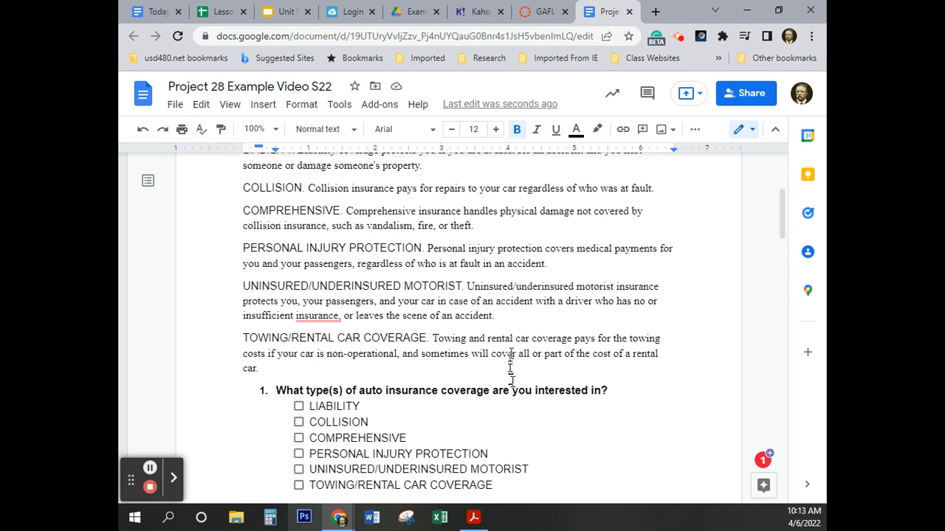
scroll(529, 348, "down", 1)
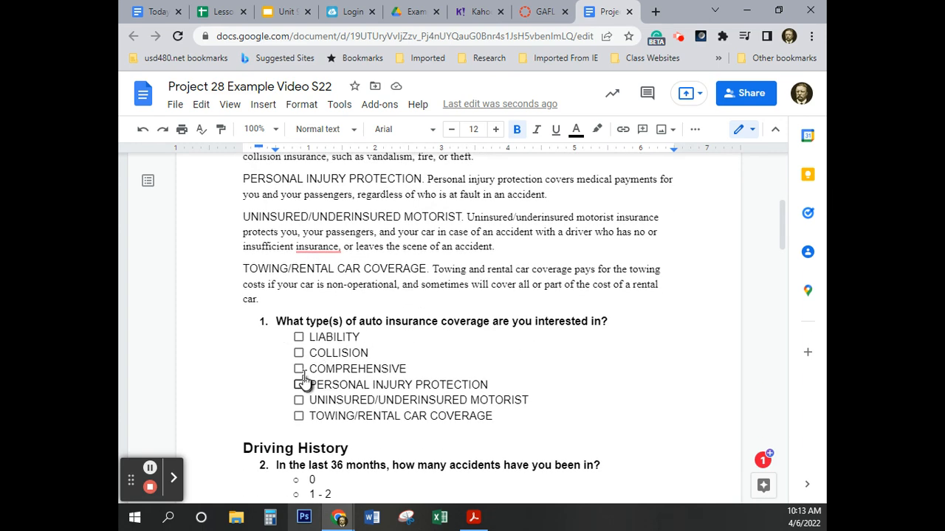
scroll(279, 320, "down", 1)
scroll(278, 321, "down", 2)
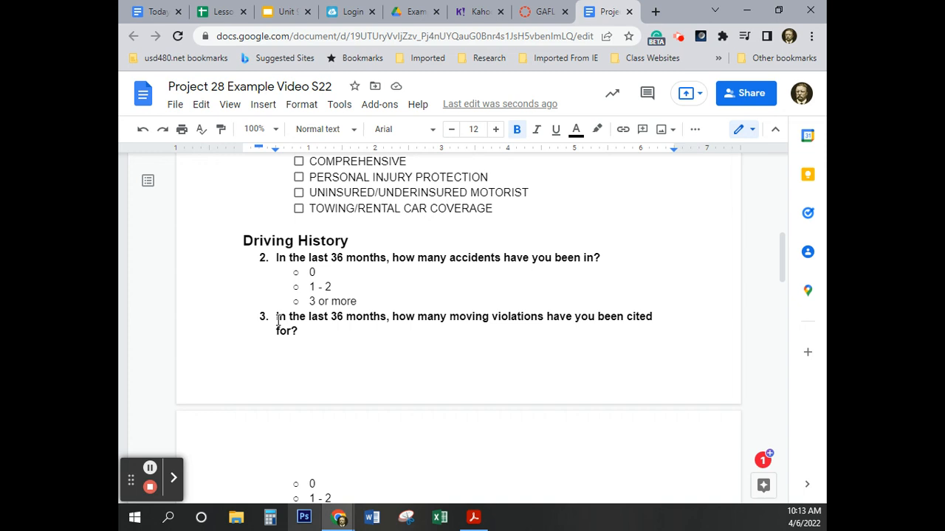
scroll(277, 321, "down", 8)
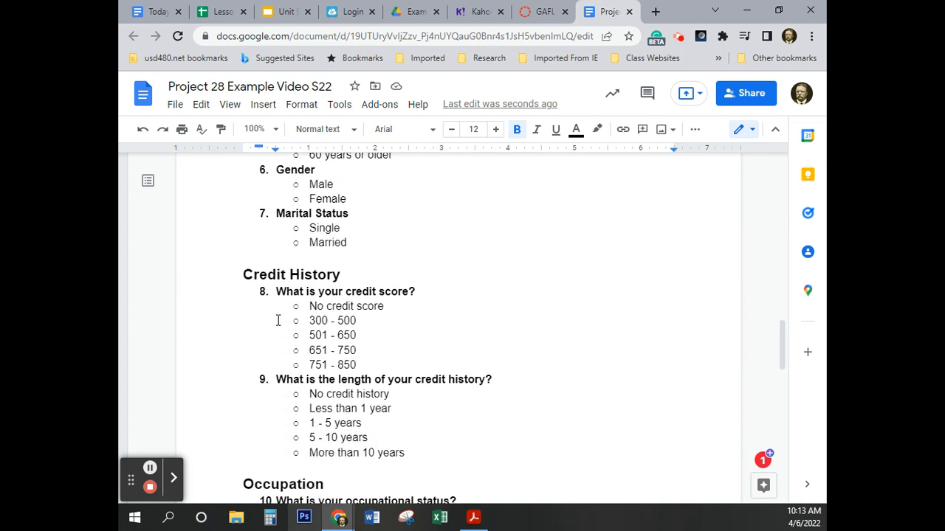
scroll(278, 320, "up", 3)
scroll(277, 320, "down", 1)
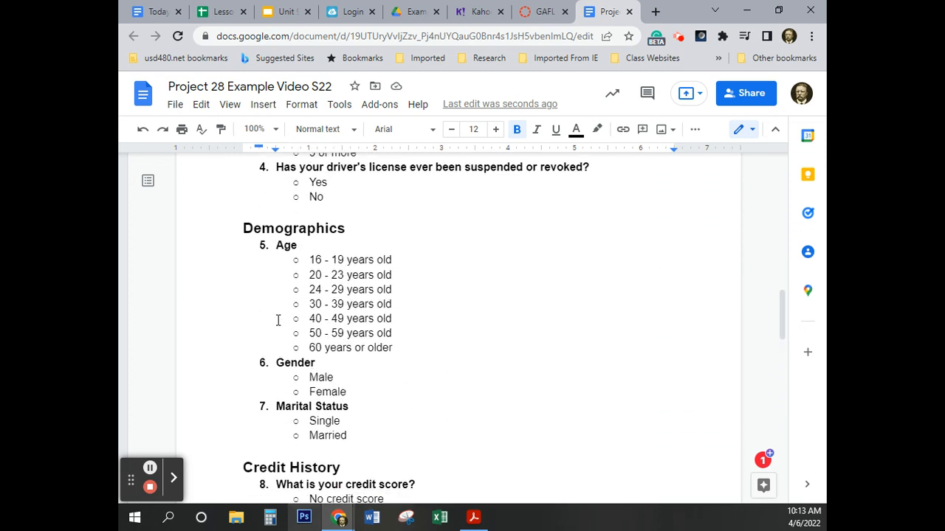
Step: Try indenting the "Single" and "Married" options under "Marital Status" by two list levels, and return them to their original level
left_click(301, 381)
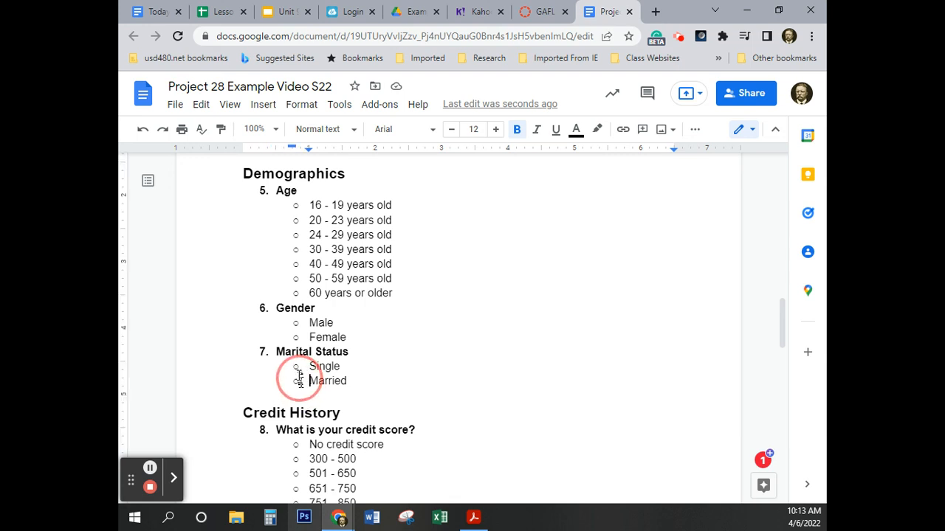
left_click_drag(308, 366, 353, 382)
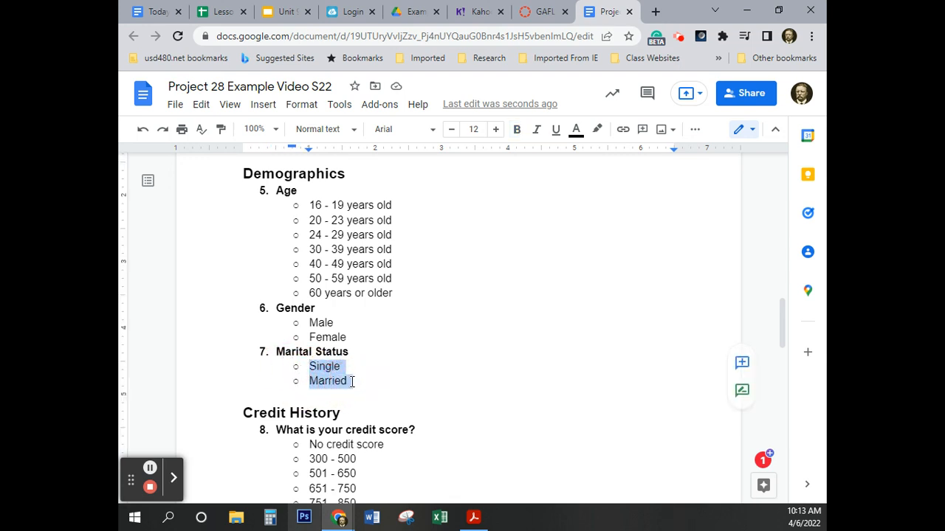
key("Tab")
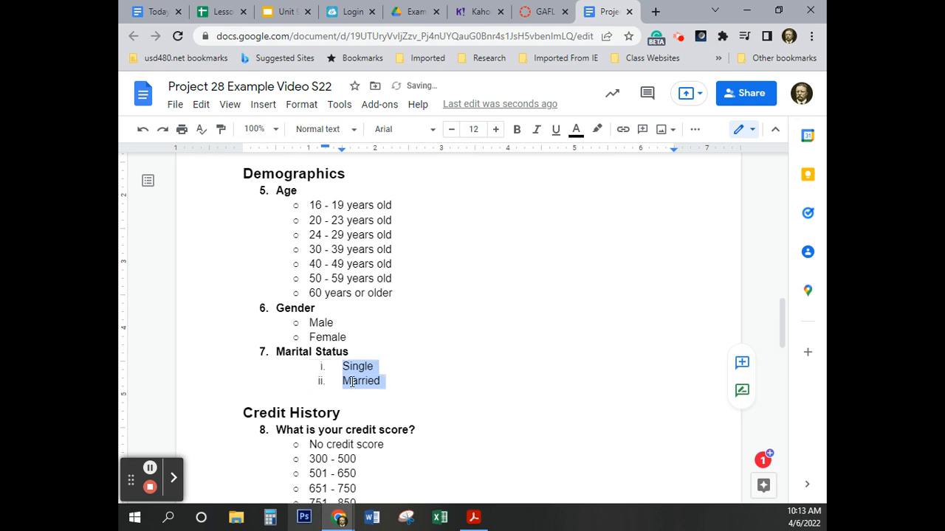
key("Tab")
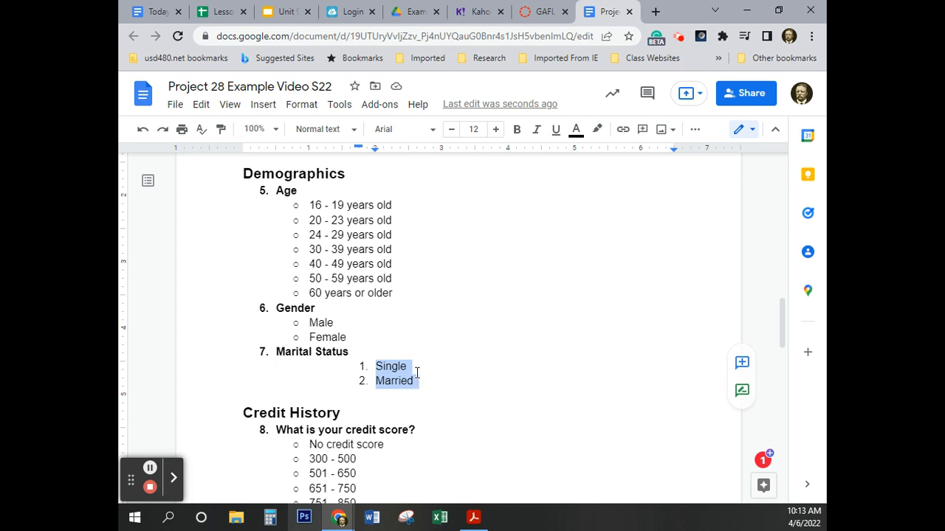
key("shift+Tab")
key("shift+Tab")
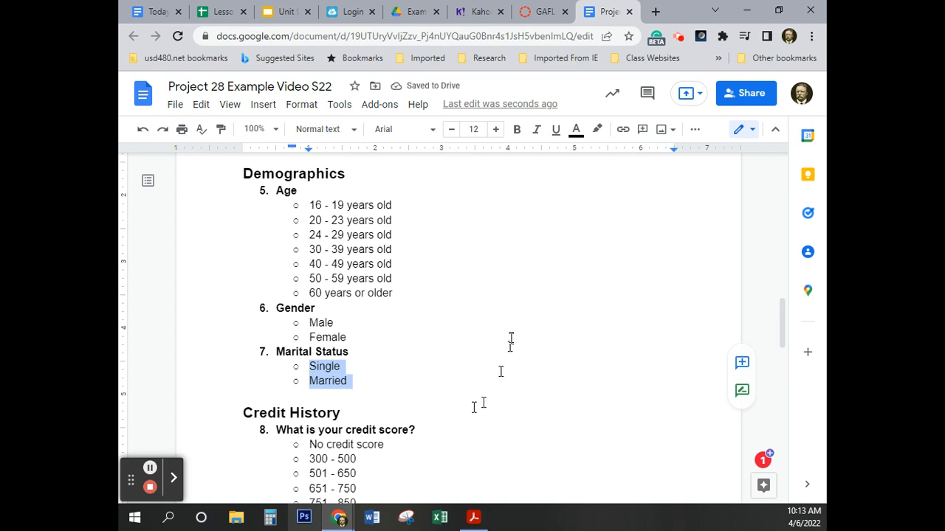
left_click(526, 375)
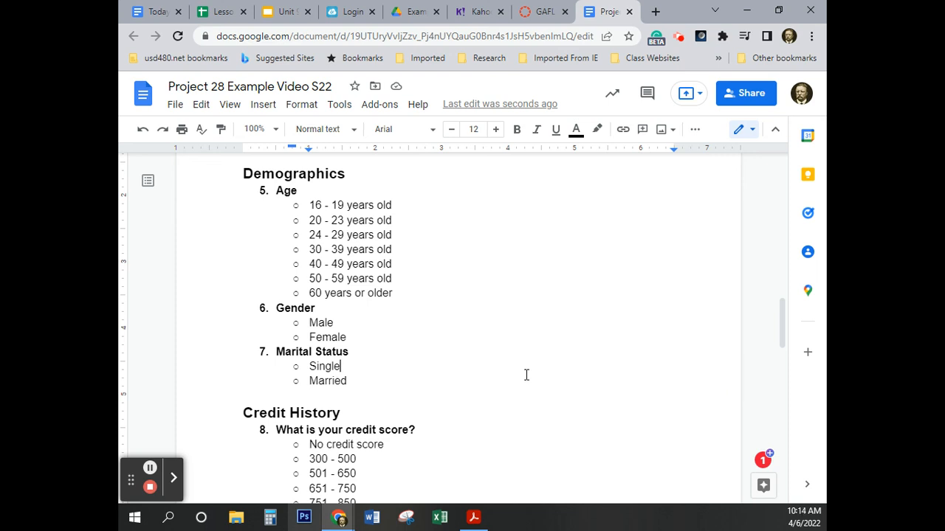
Step: Test the "UNINSURED/UNDERINSURED MOTORIST" and "TOWING/RENTAL CAR COVERAGE" checkboxes by ticking and unticking each one
scroll(297, 362, "up", 3)
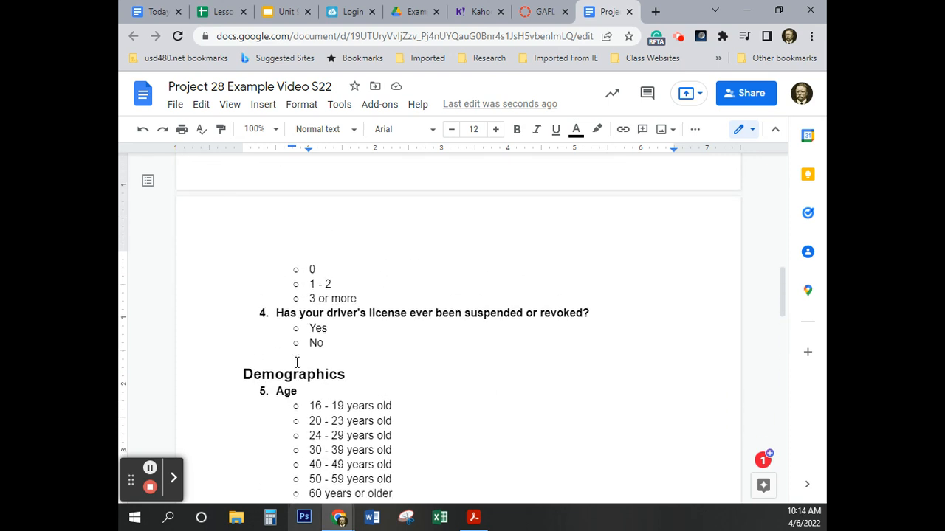
scroll(296, 362, "up", 3)
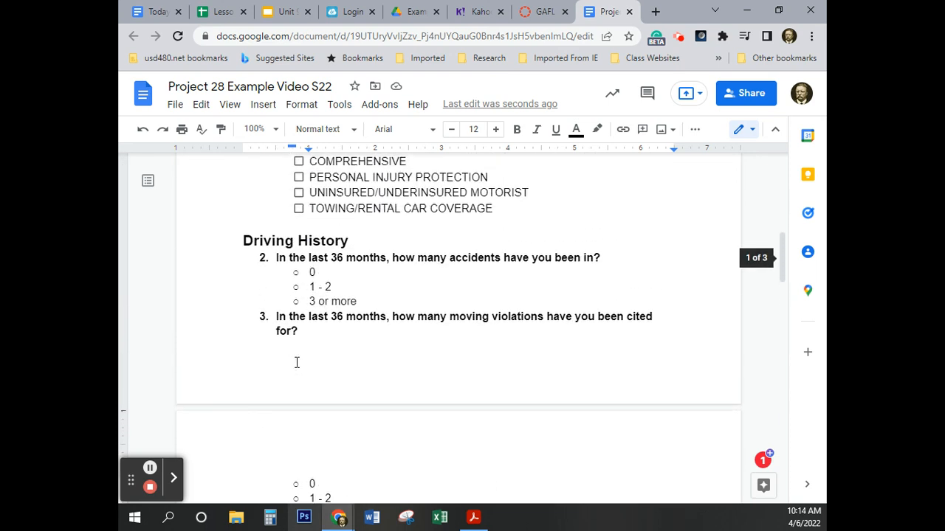
left_click(298, 193)
left_click(298, 193)
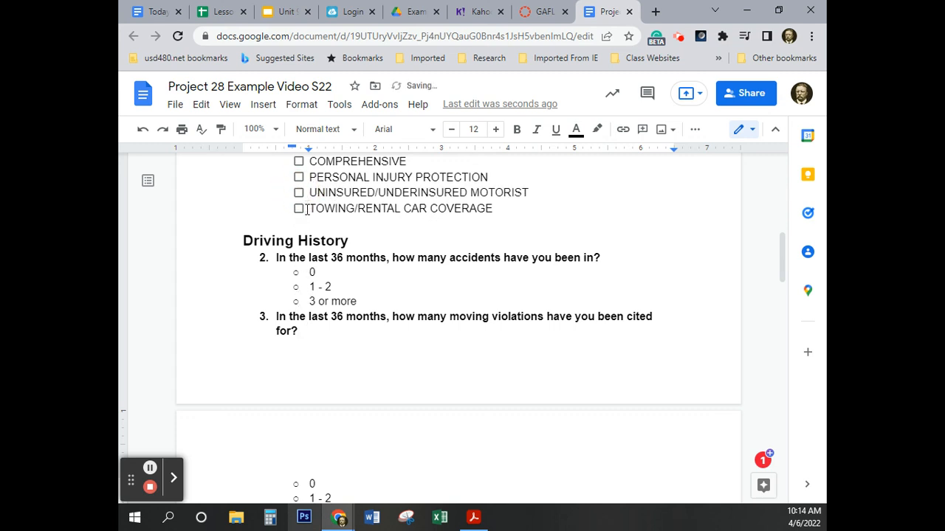
left_click(307, 210)
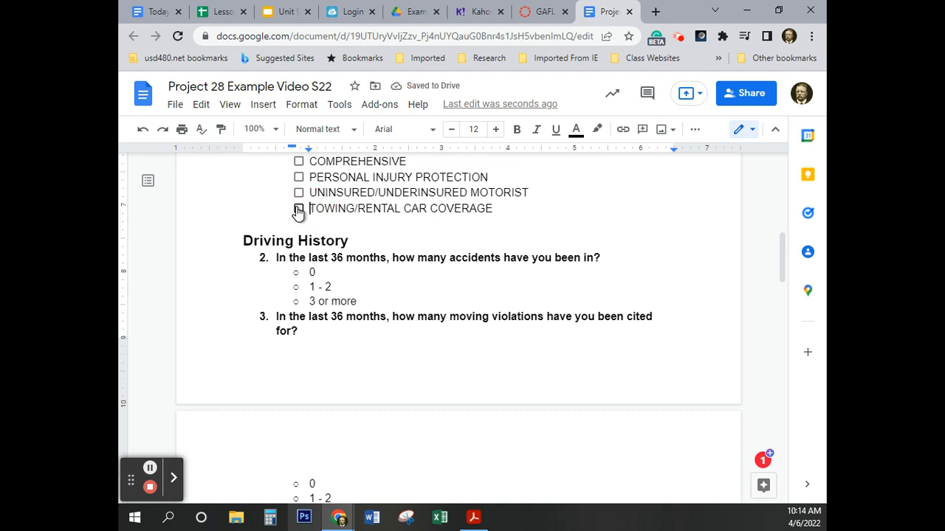
left_click(298, 210)
left_click(298, 210)
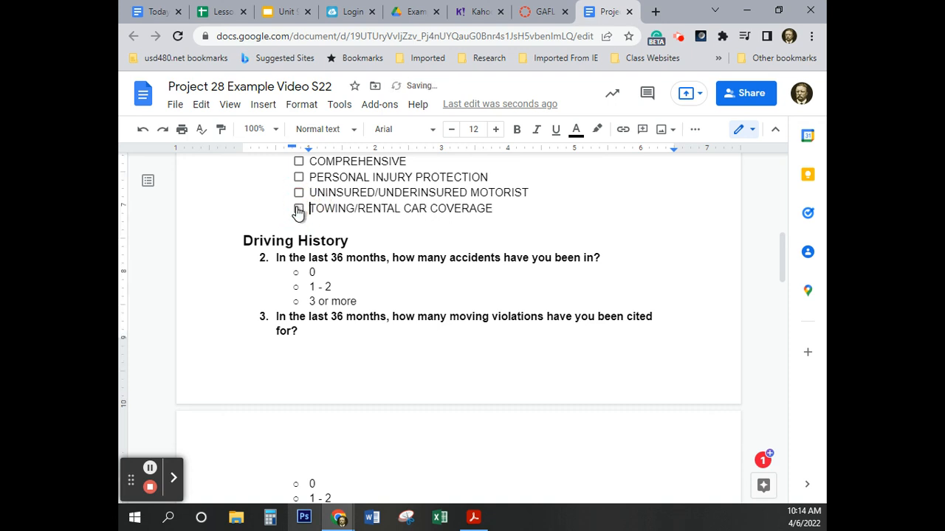
Step: Examine the bullet style options for question 2's answers without changing them, and look over the remaining questions through "Contact Information"
left_click(297, 272)
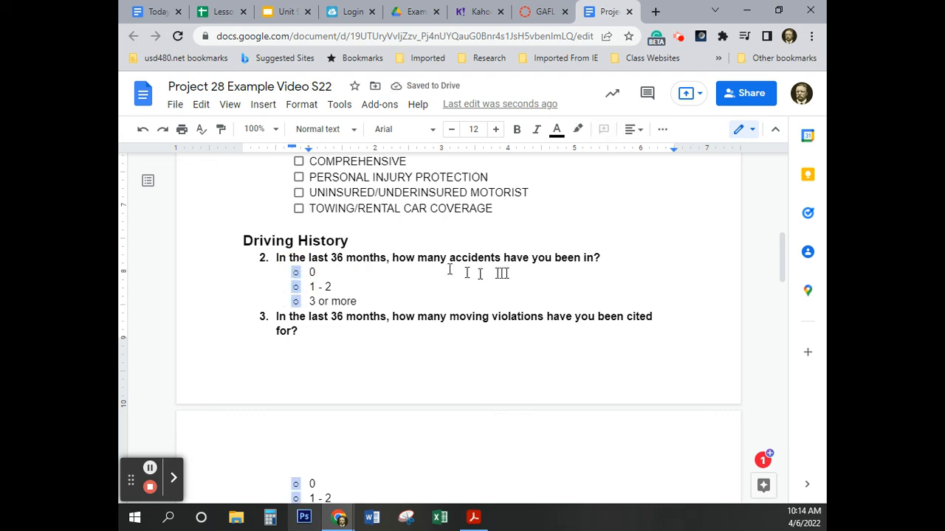
right_click(295, 272)
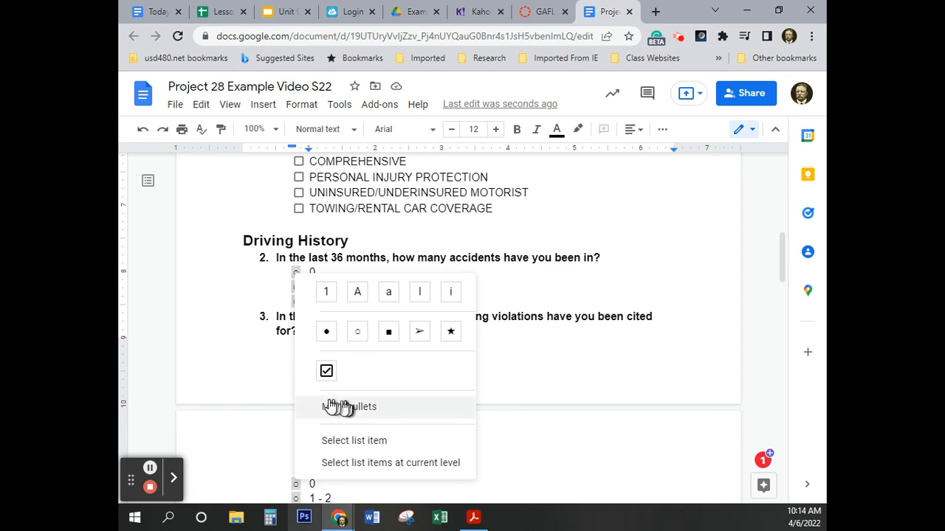
left_click(616, 295)
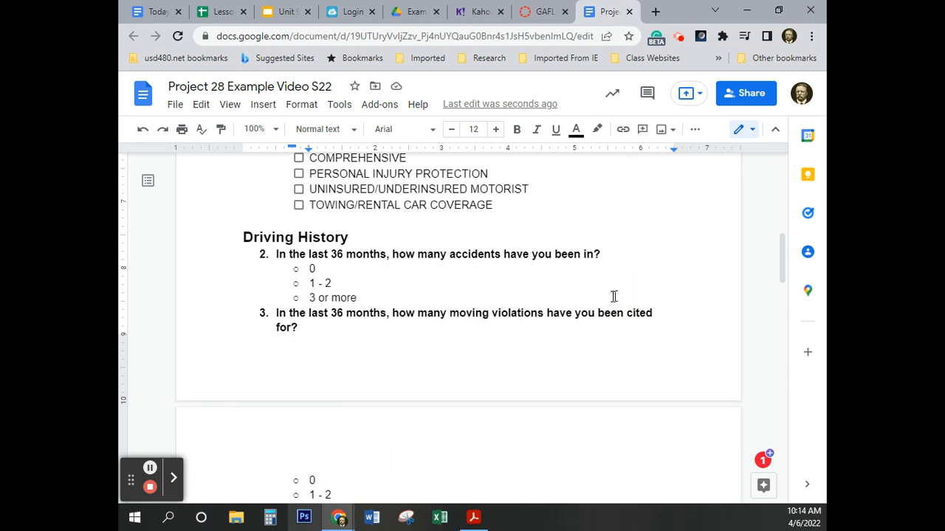
scroll(614, 296, "down", 10)
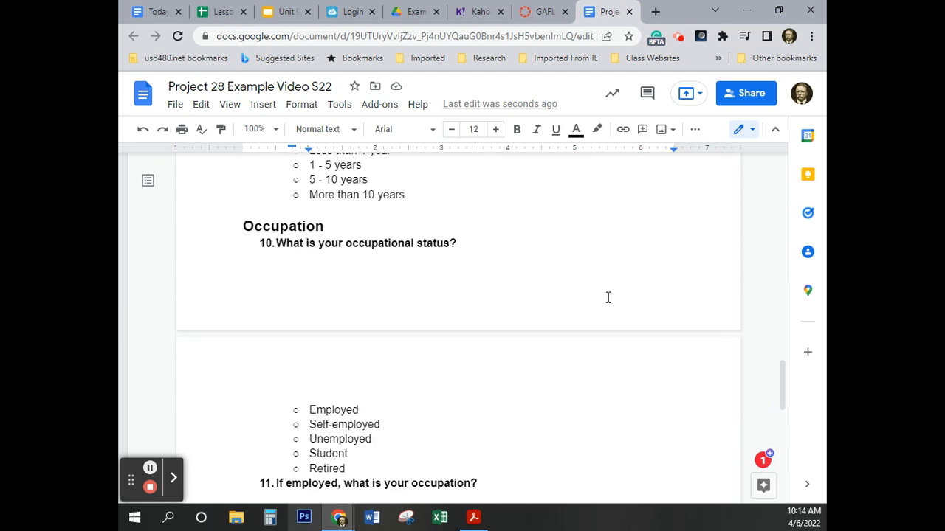
scroll(608, 298, "down", 5)
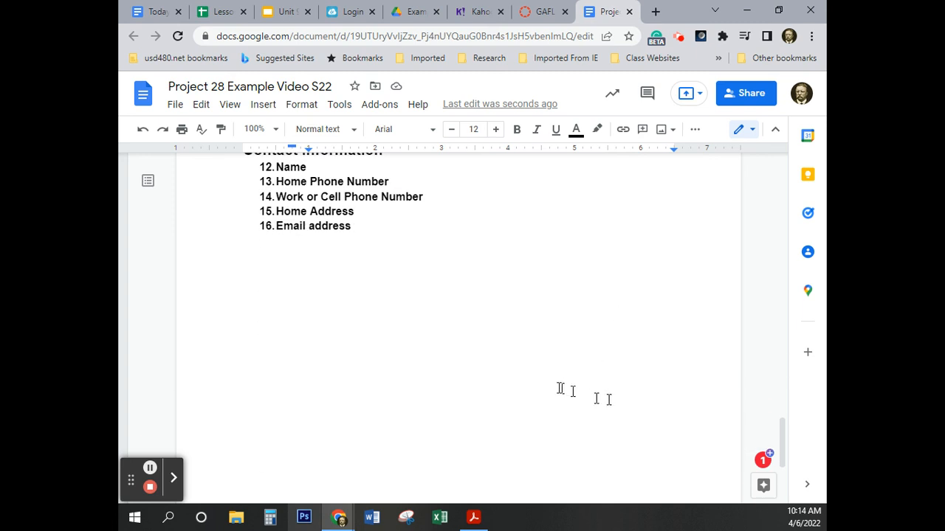